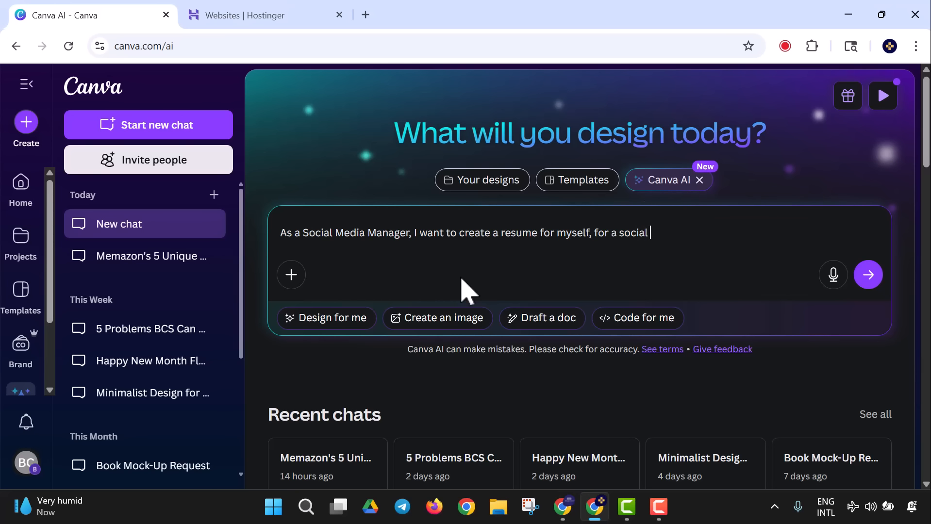
- Complete the prompt with "social media marketing role, help me with a resume content for social media manager" and submit it
text(eting role)
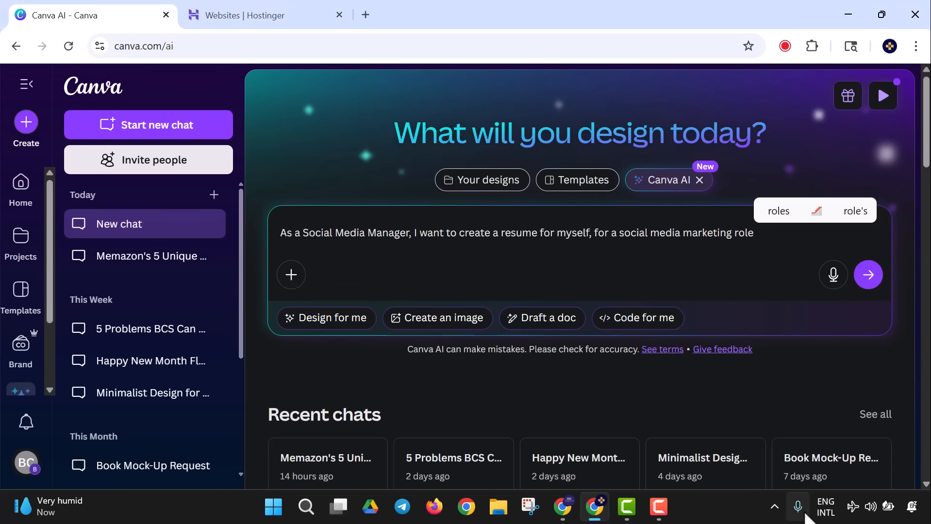
text(, help me with)
text( a res)
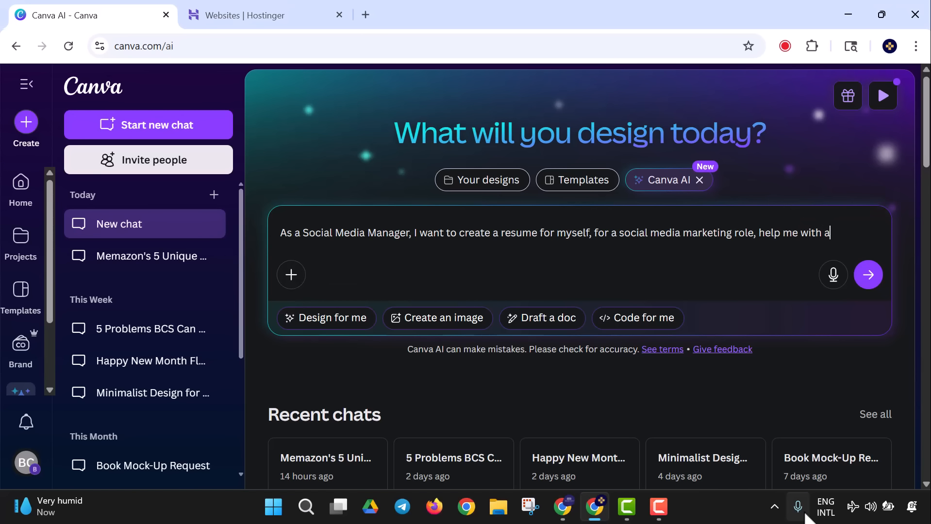
text(u)
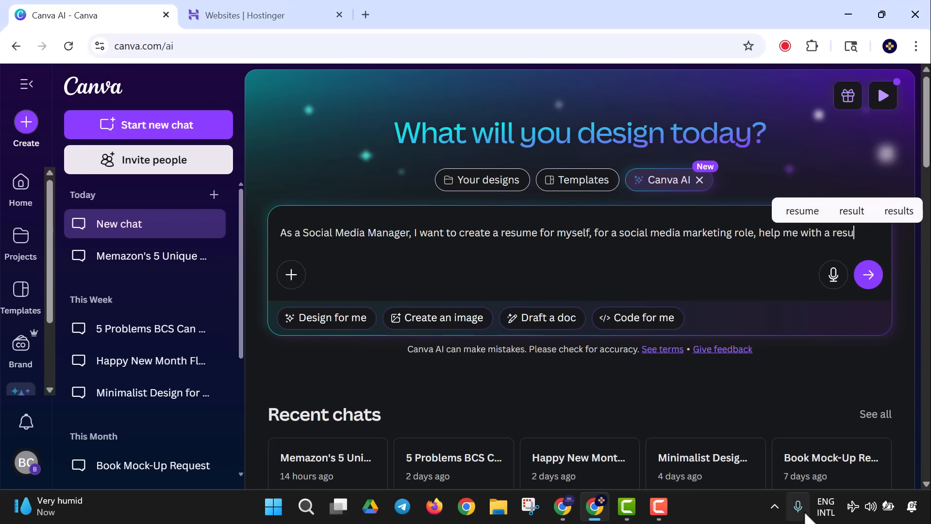
text(me content for social media manager)
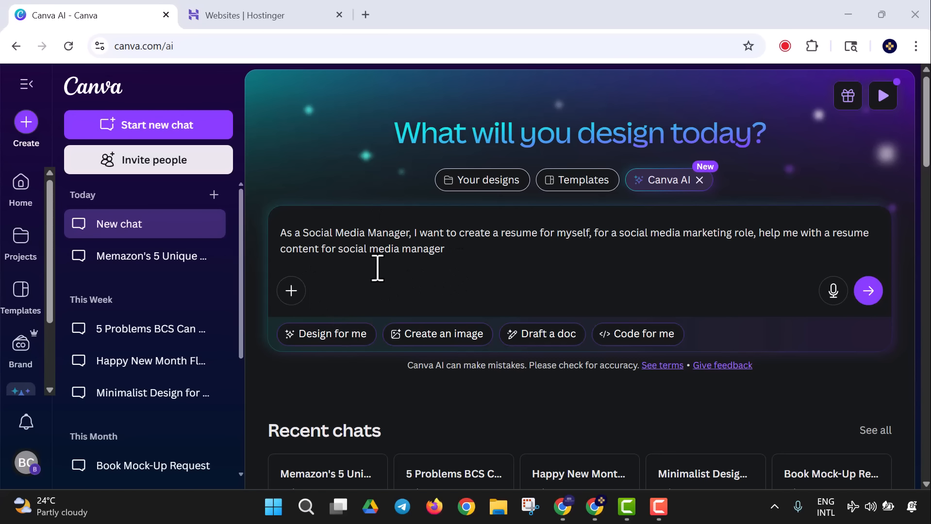
click(863, 296)
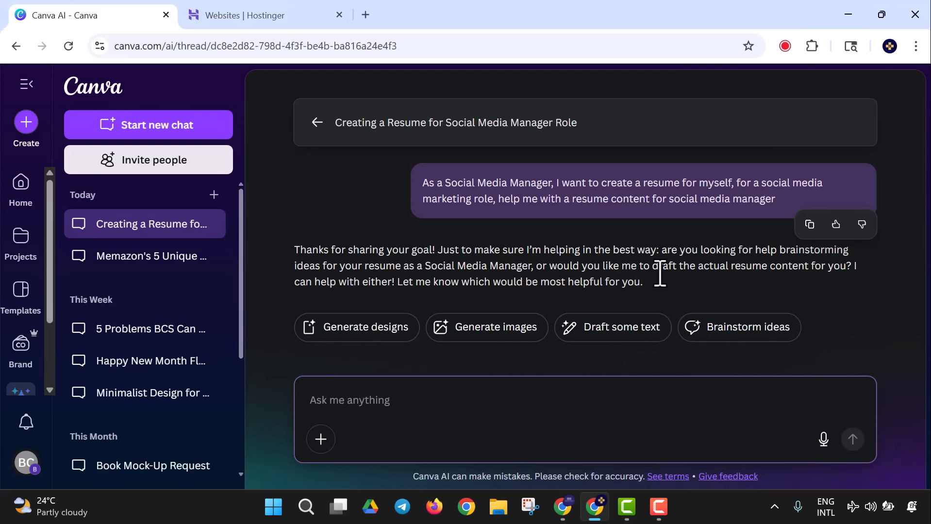
- Reply to the assistant with "I want you to draft the actual resume content for me", reusing the wording of its question
drag(652, 266, 810, 266)
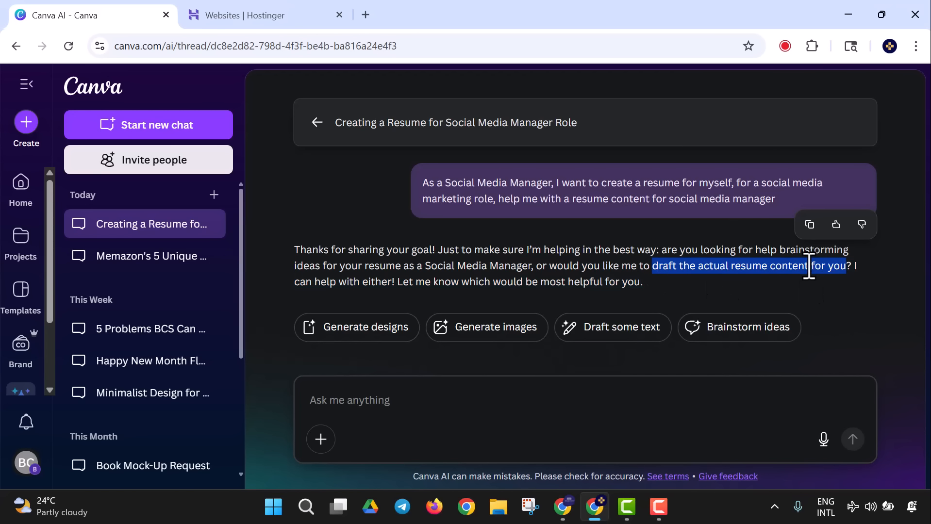
right_click(807, 266)
click(604, 286)
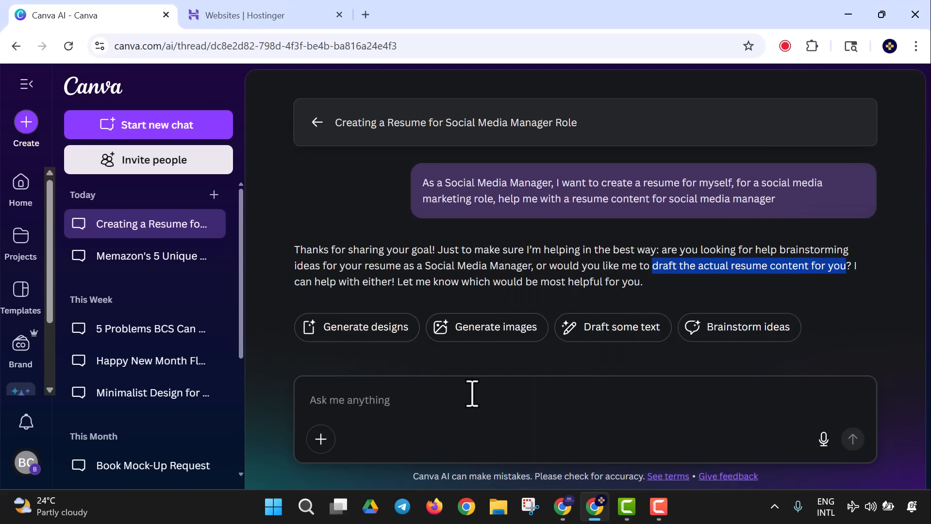
click(488, 398)
text(I)
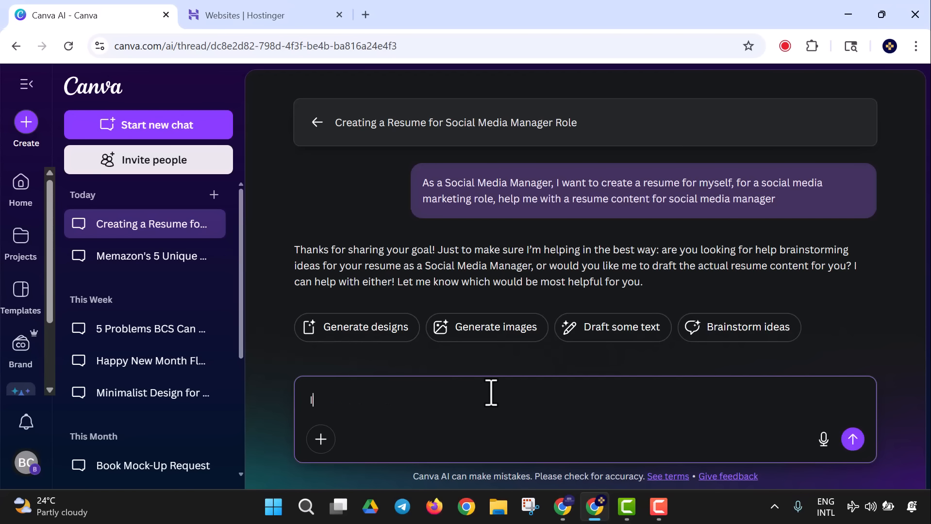
text( want you to)
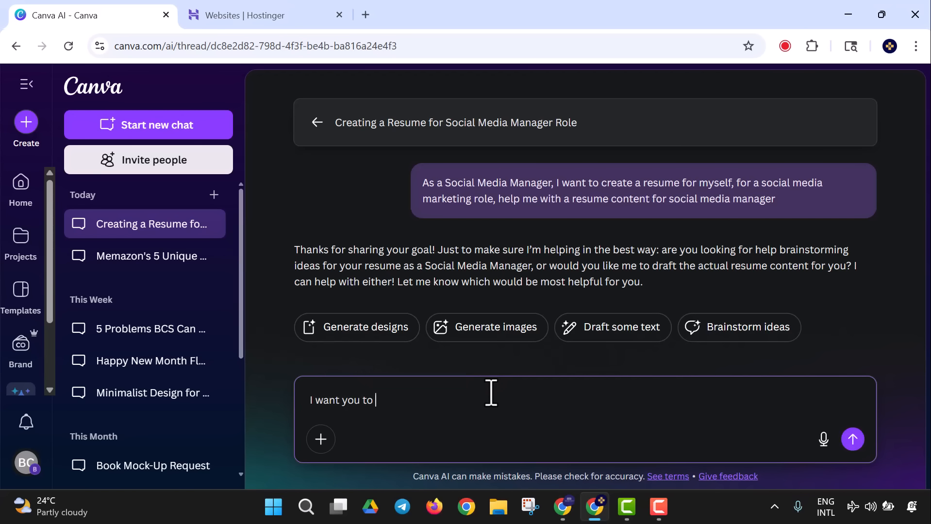
key(ctrl+v)
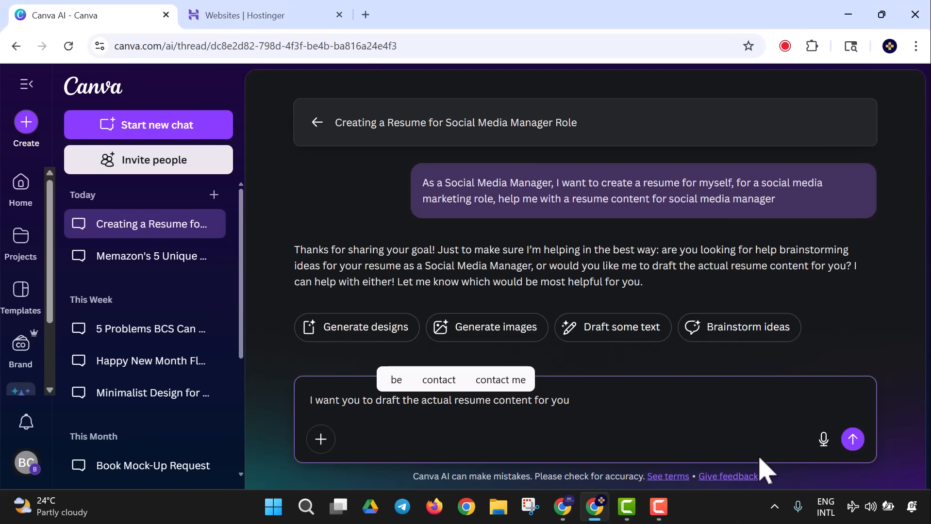
key(BackSpace)
key(BackSpace)
key(BackSpace)
text(me)
click(853, 439)
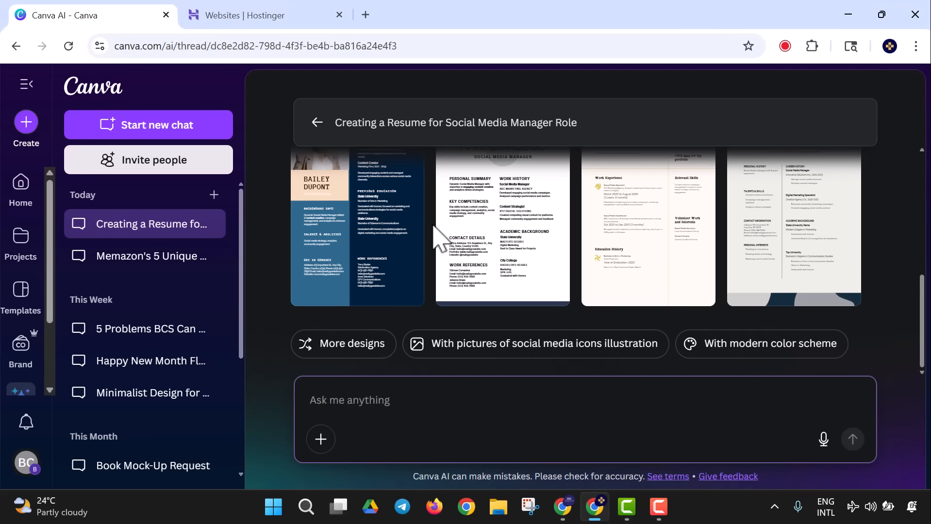
- Review the generated resumes and open the second one, with the pale circle behind the name, in the full Canva editor
scroll(439, 238, up, 3)
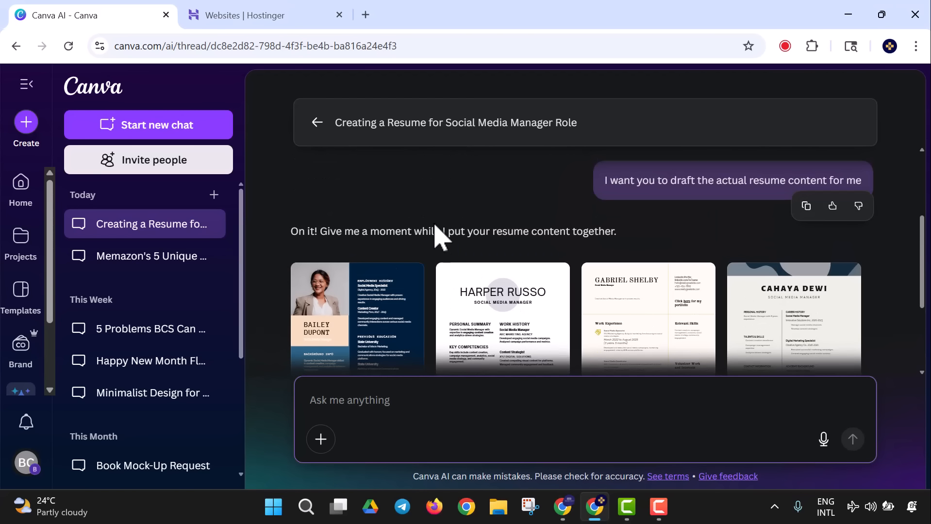
scroll(439, 238, down, 3)
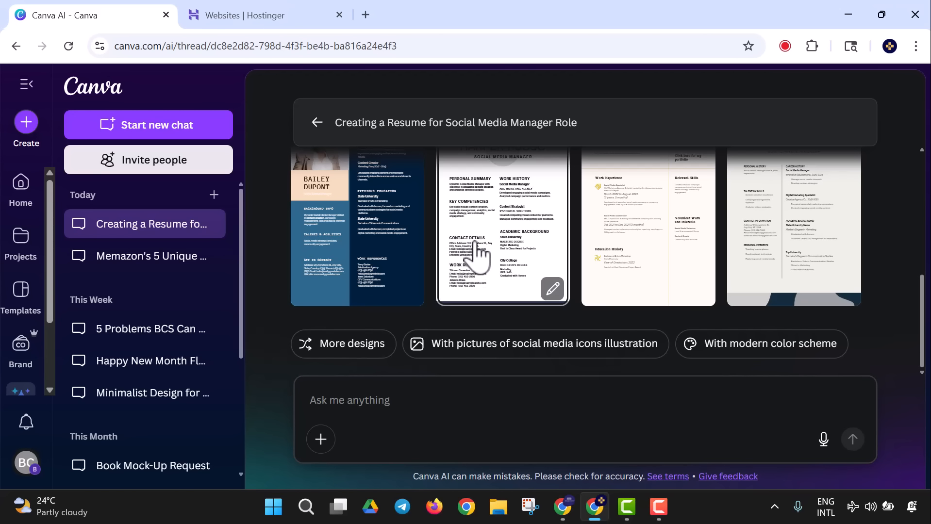
click(477, 252)
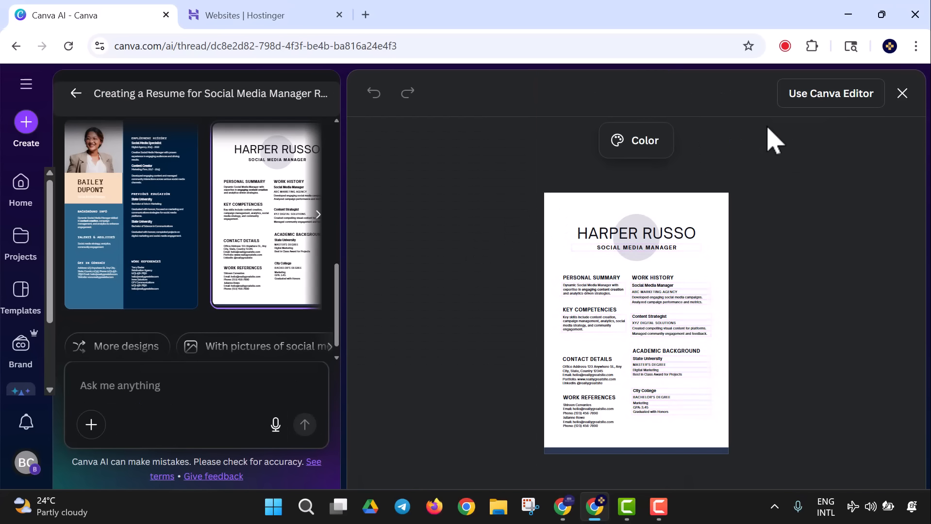
click(818, 97)
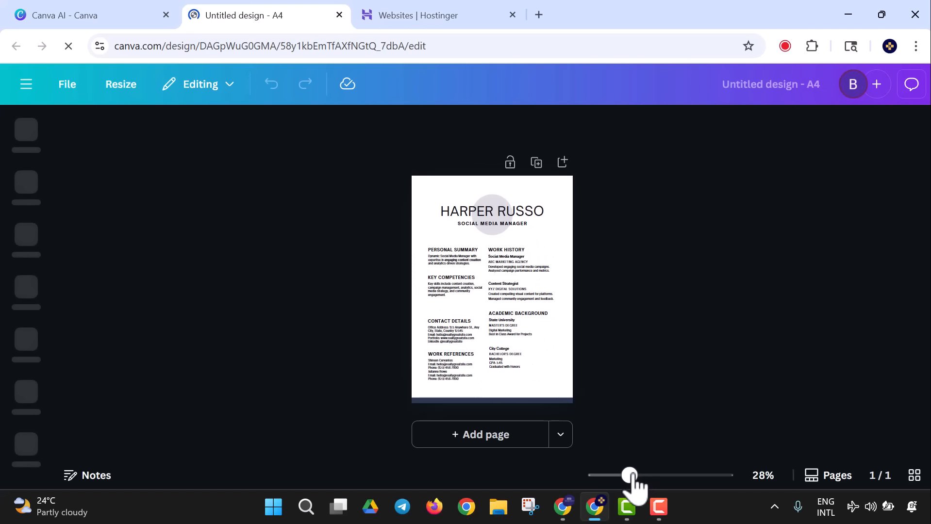
- Recolor the bar along the bottom edge of the resume page to solid red
drag(632, 476, 582, 475)
click(627, 473)
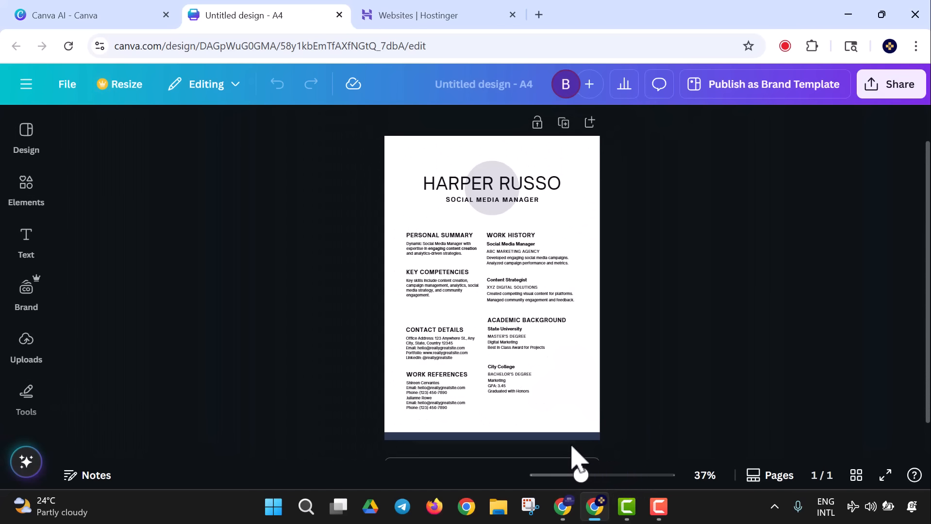
click(571, 443)
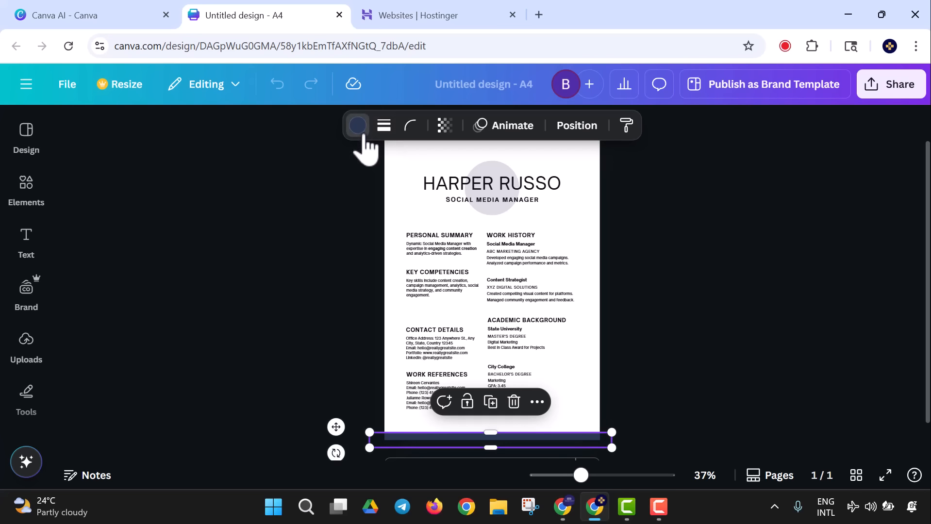
click(358, 127)
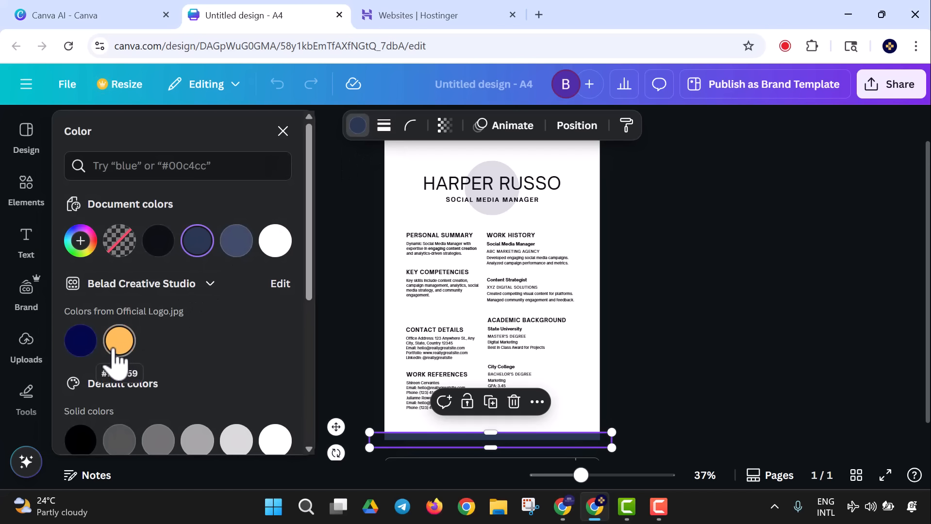
click(80, 341)
scroll(218, 320, down, 2)
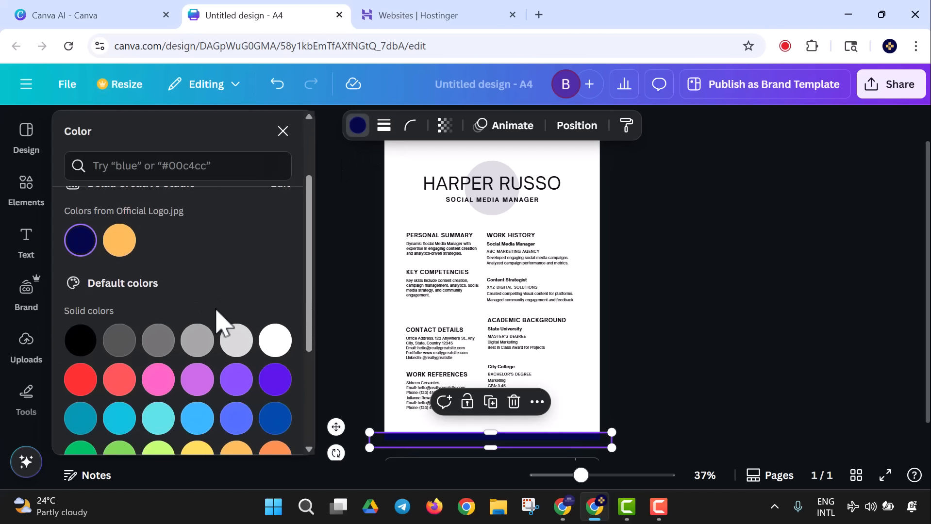
scroll(219, 320, down, 3)
click(80, 261)
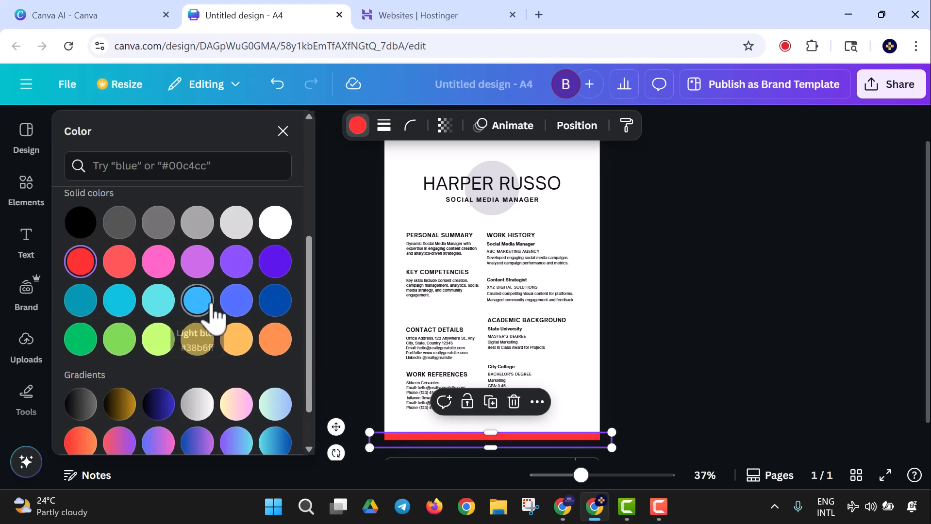
- Recolor the circle behind the resume's name heading to the same red
click(492, 211)
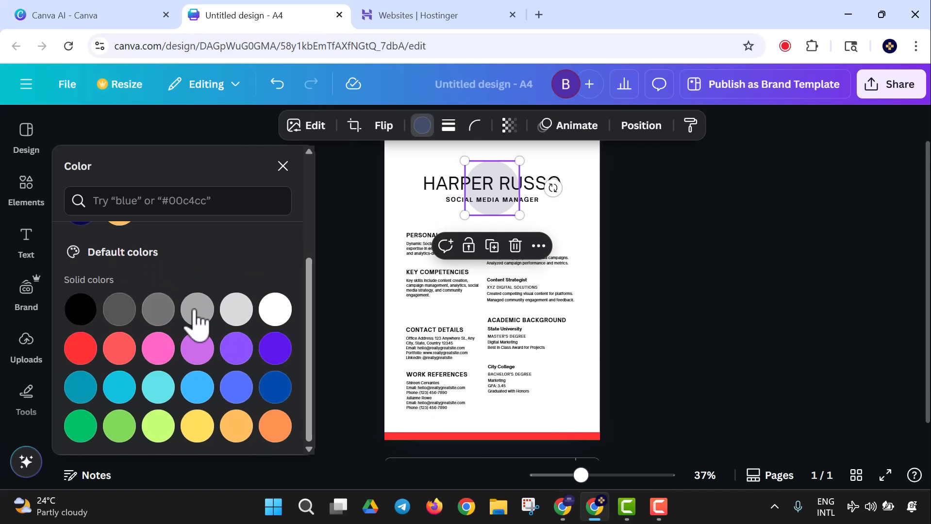
click(83, 350)
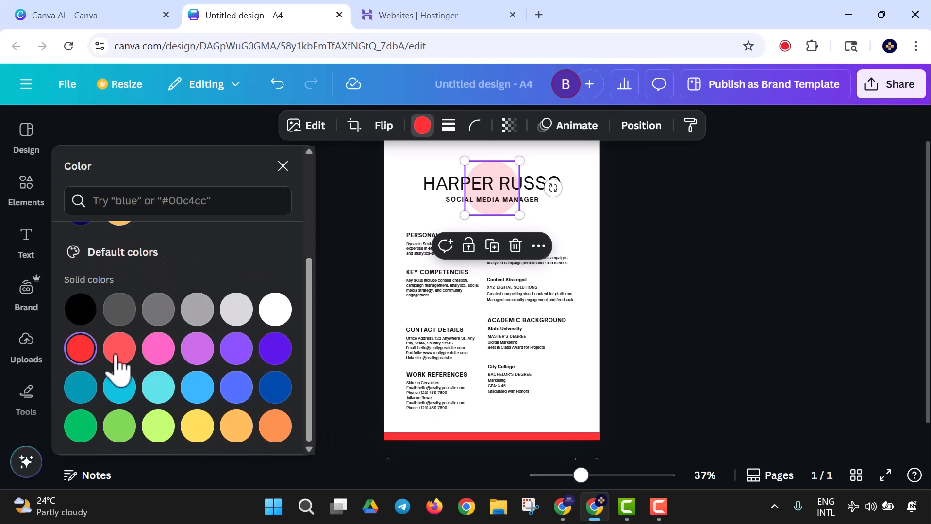
click(617, 306)
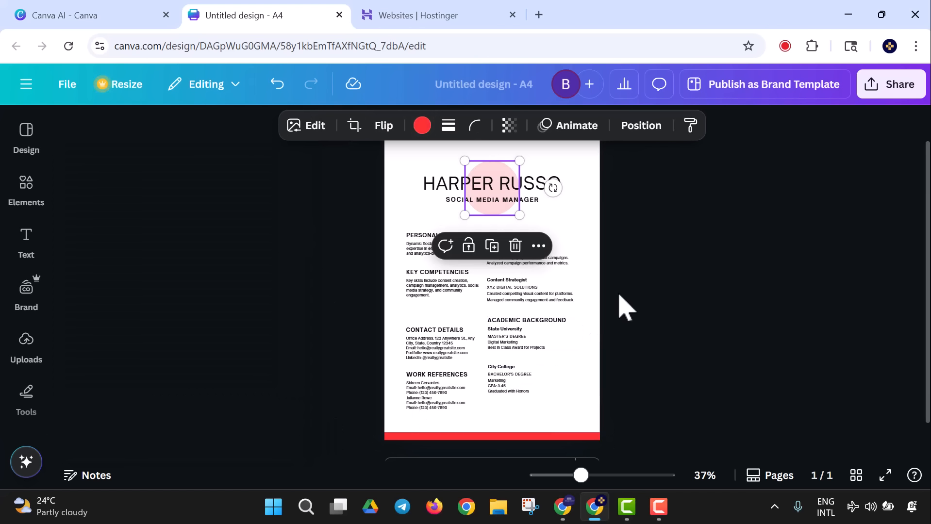
- Replace the placeholder name in the resume heading with "BELAD TECH"
click(482, 191)
double_click(529, 185)
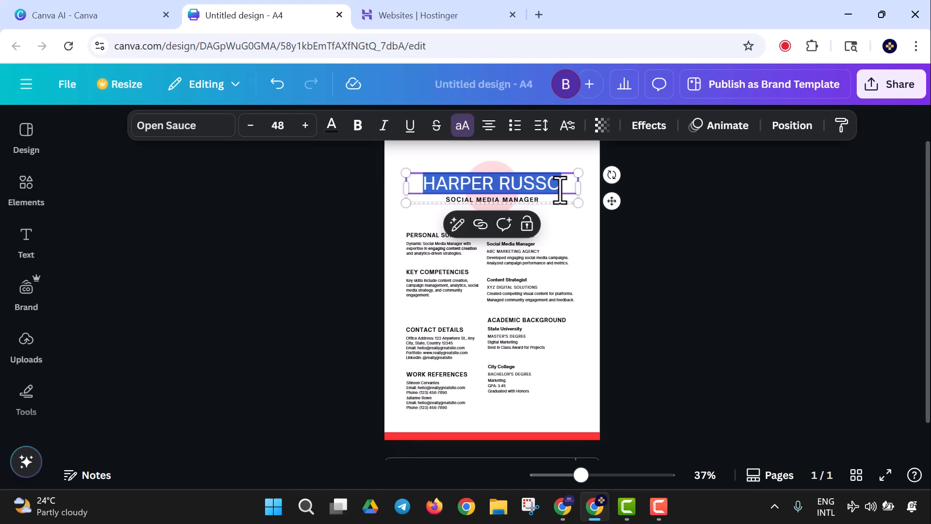
text(B)
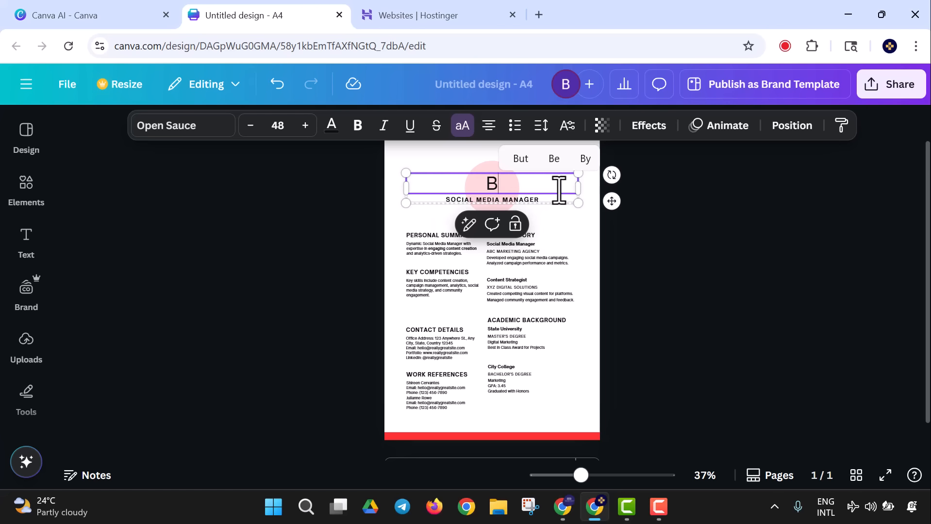
text(ELA)
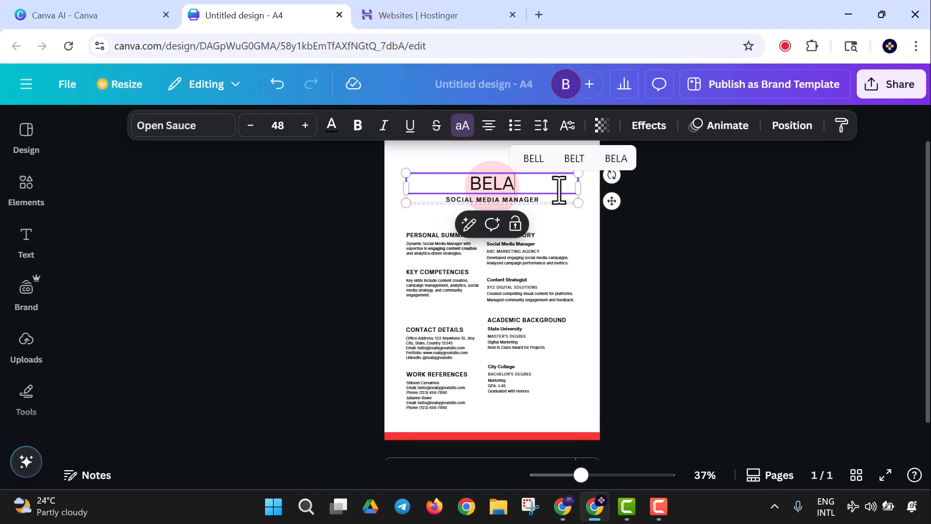
text(D TECH)
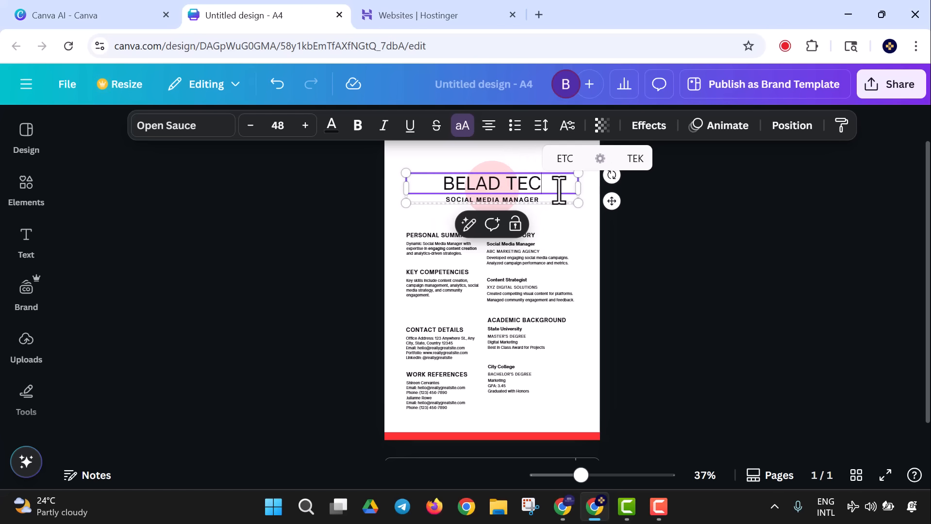
click(759, 339)
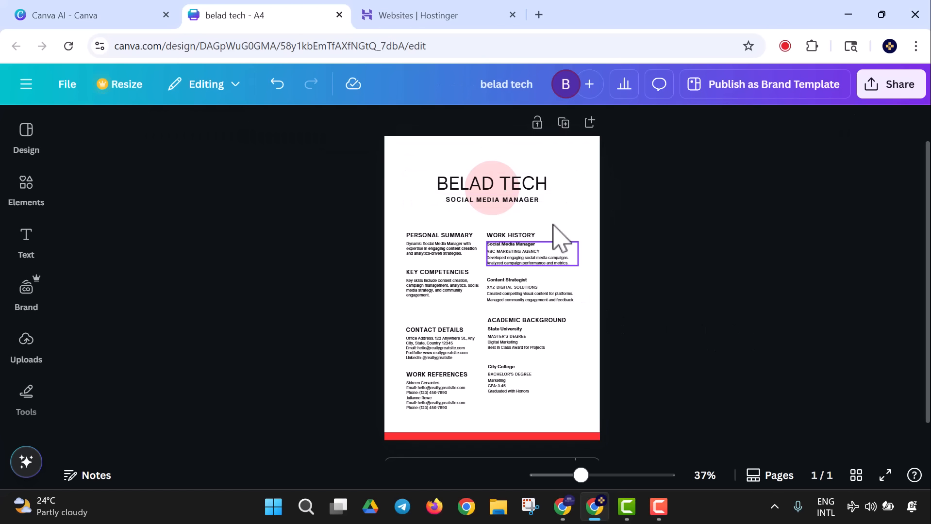
- Examine the resume's job title, personal summary, key competencies and contact details text up close
click(516, 213)
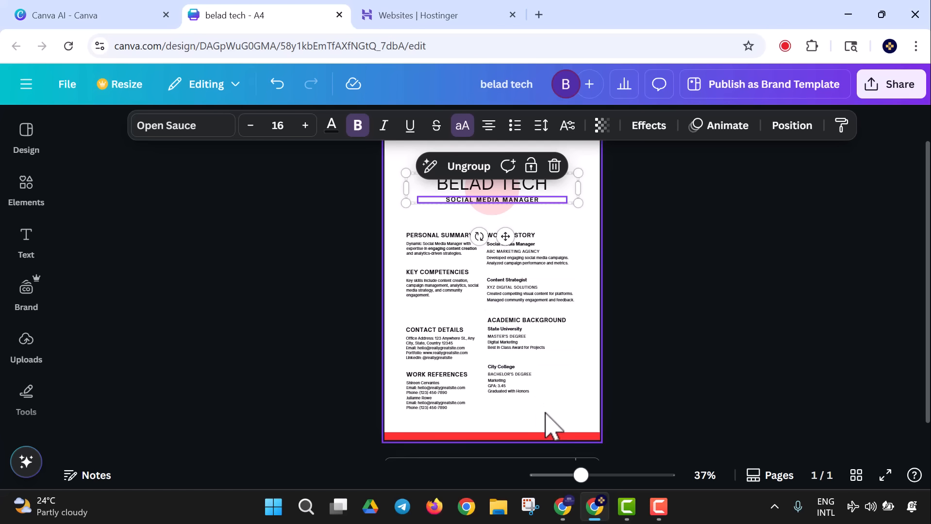
drag(581, 475, 589, 476)
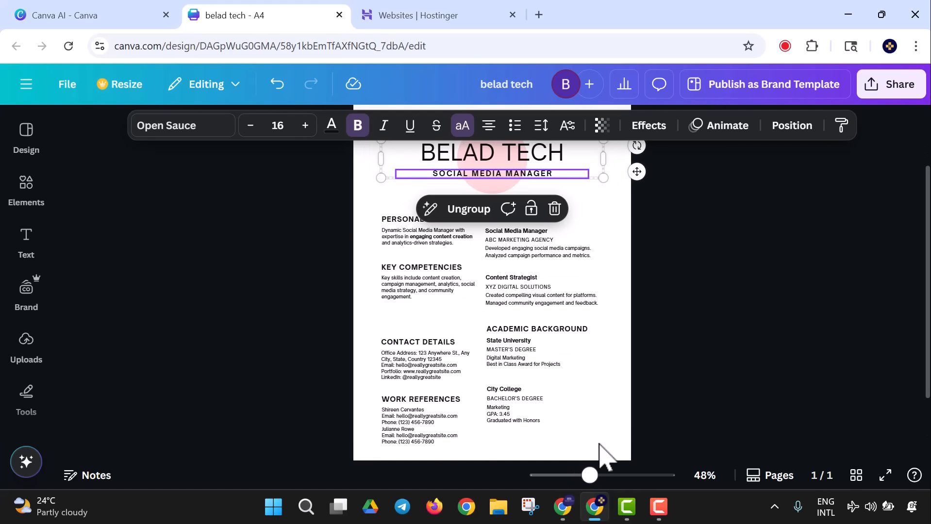
click(660, 354)
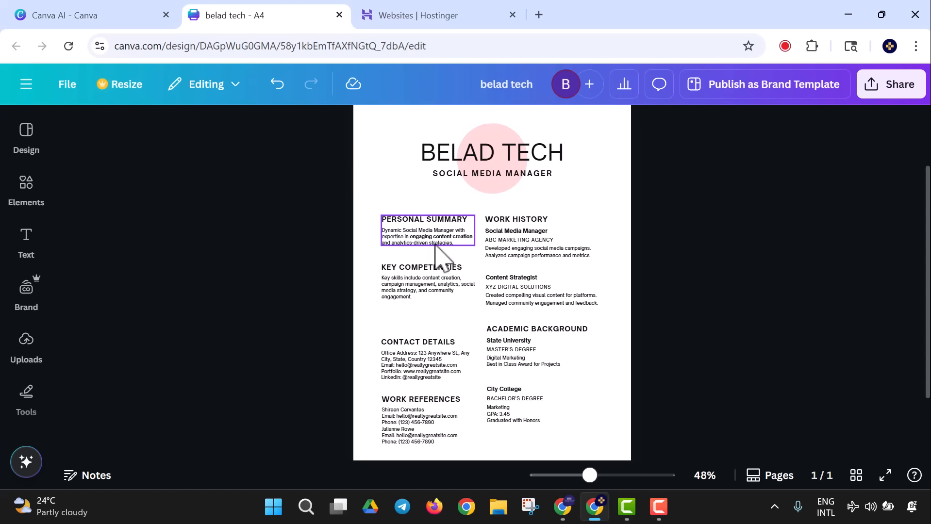
drag(589, 478, 603, 477)
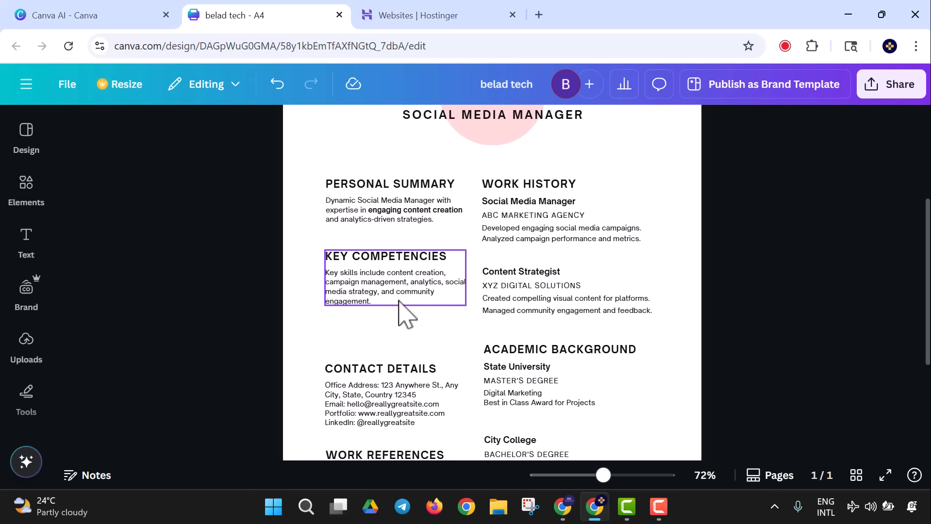
scroll(391, 303, down, 2)
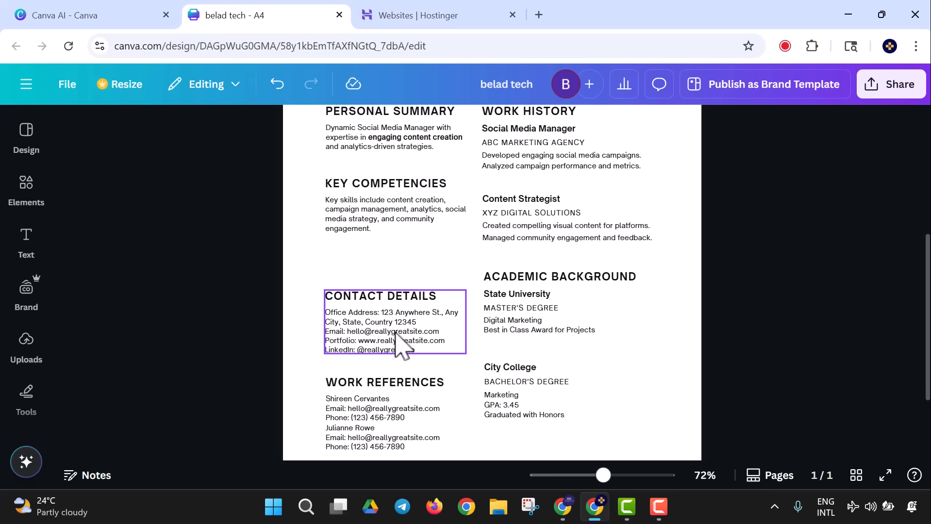
click(387, 231)
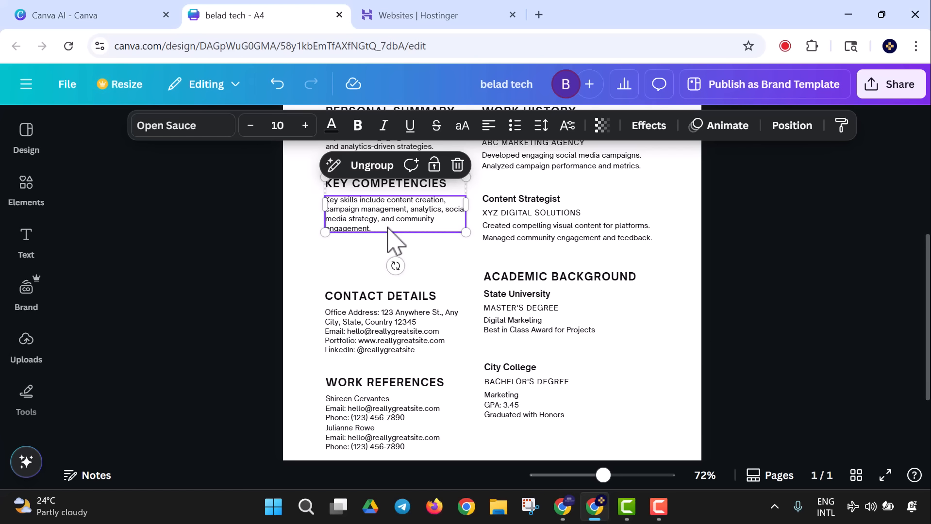
- Select the placeholder office address and the email line under the resume's Contact Details heading
click(390, 326)
triple_click(391, 323)
click(382, 317)
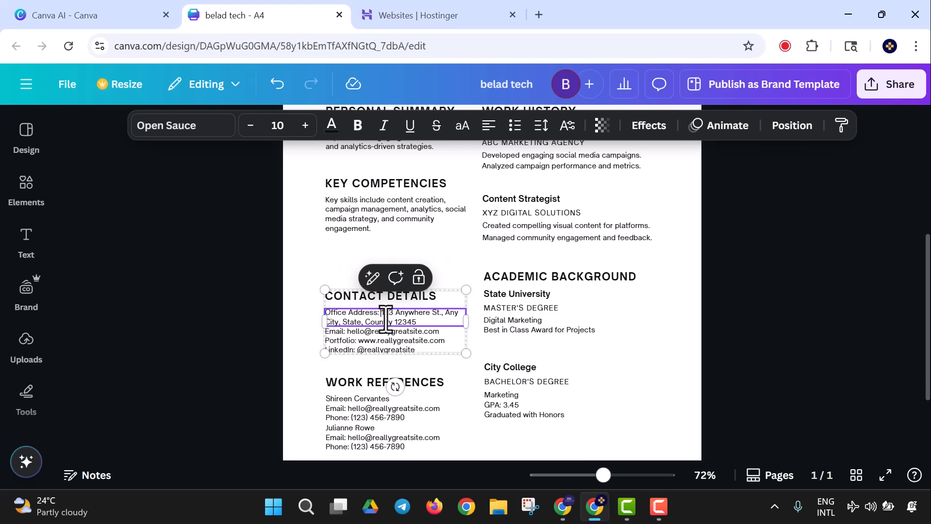
drag(384, 315, 422, 323)
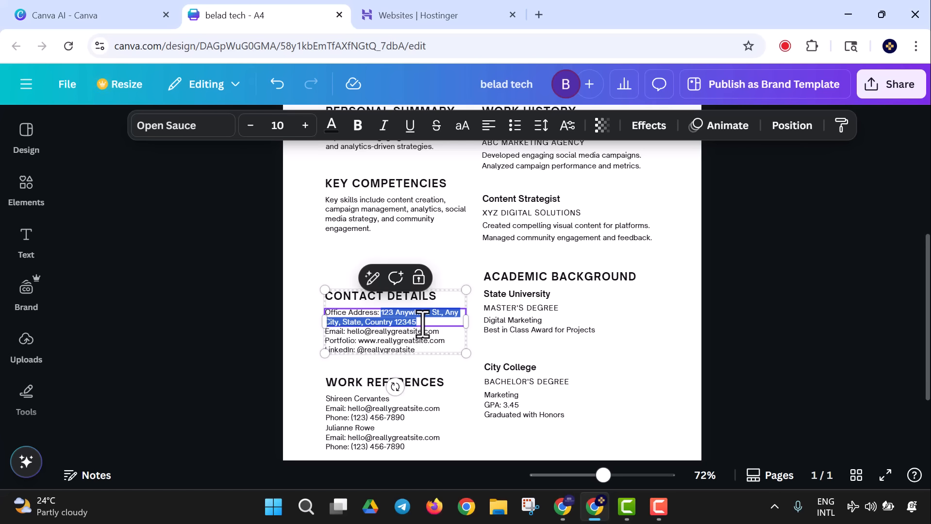
click(426, 331)
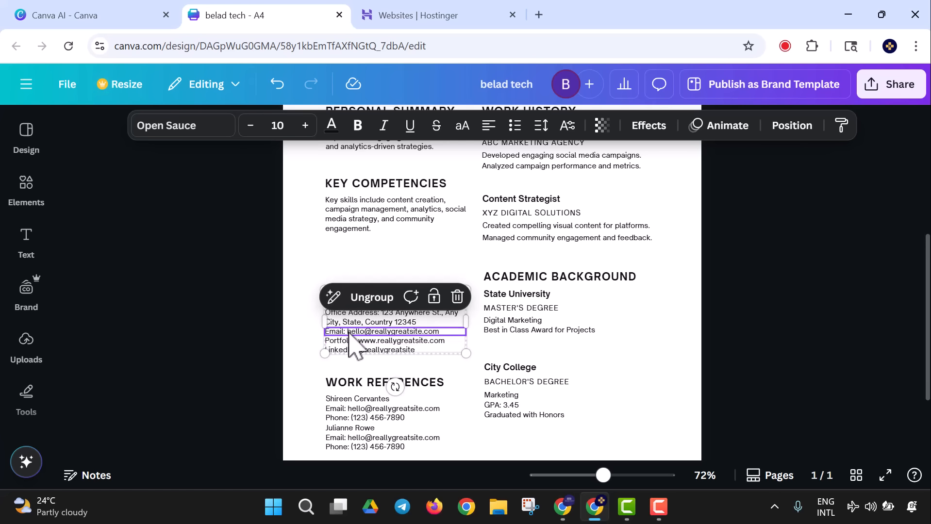
triple_click(351, 334)
click(350, 334)
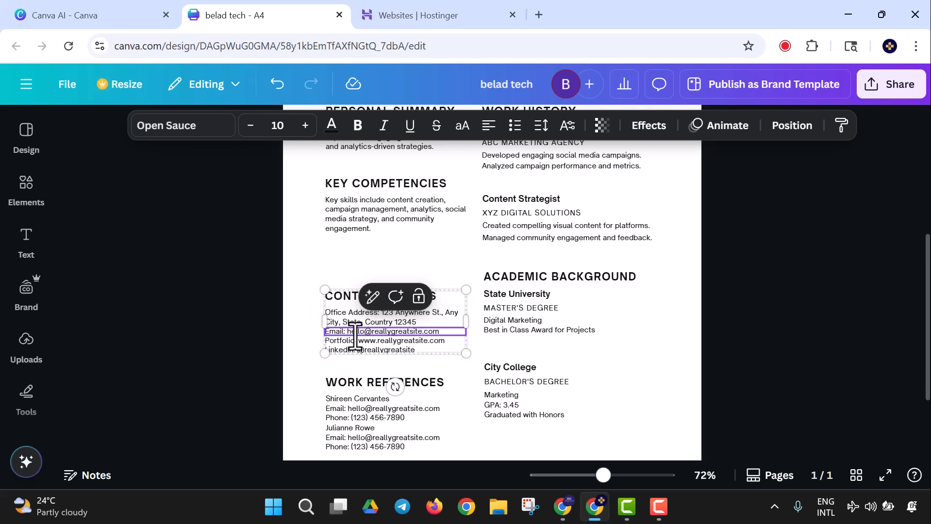
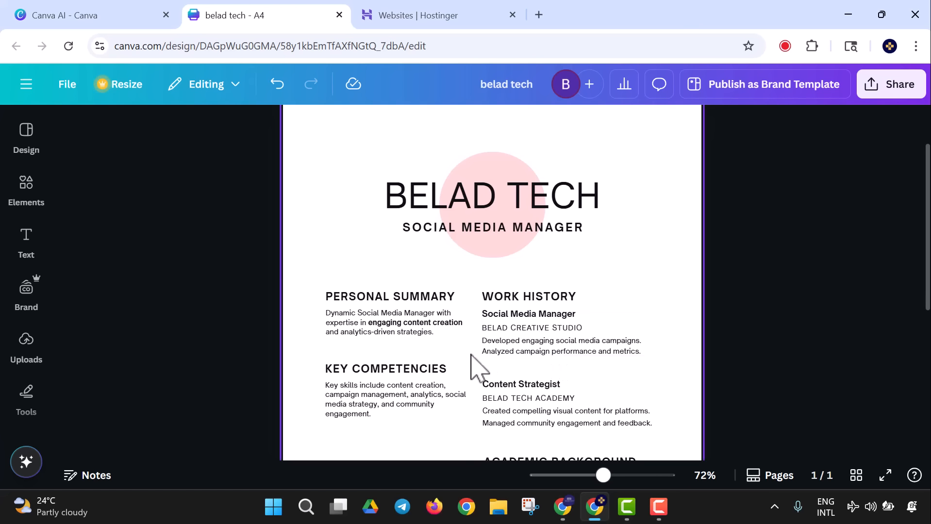
- Review the resume's work history, academic background and contact details sections
scroll(355, 342, down, 2)
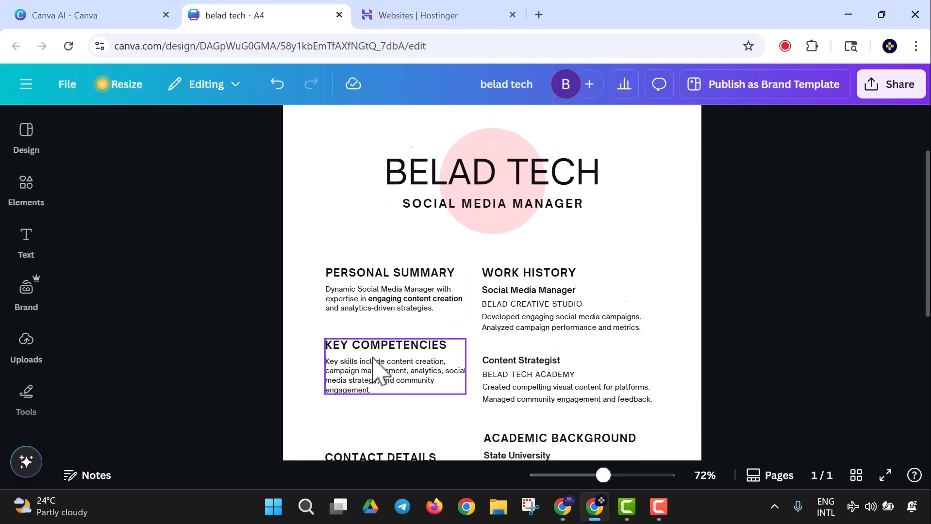
scroll(347, 326, down, 2)
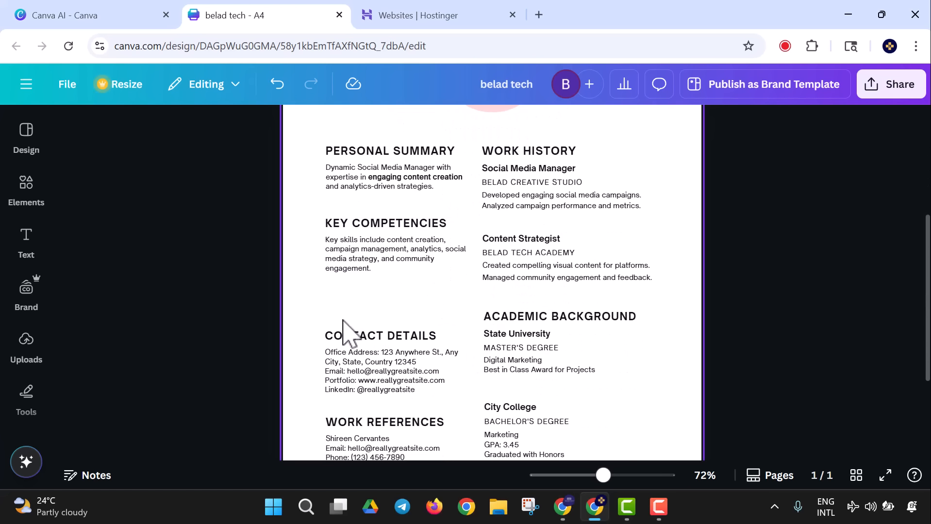
scroll(345, 332, down, 2)
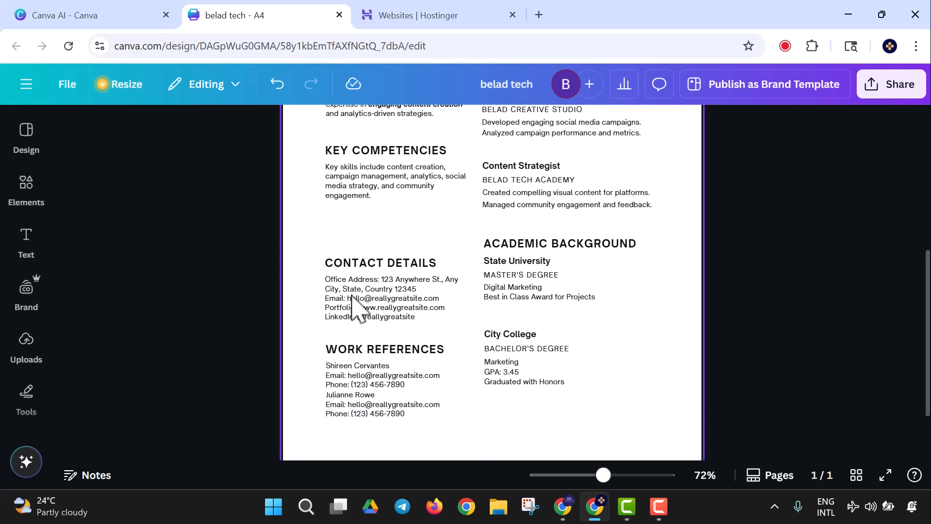
click(511, 296)
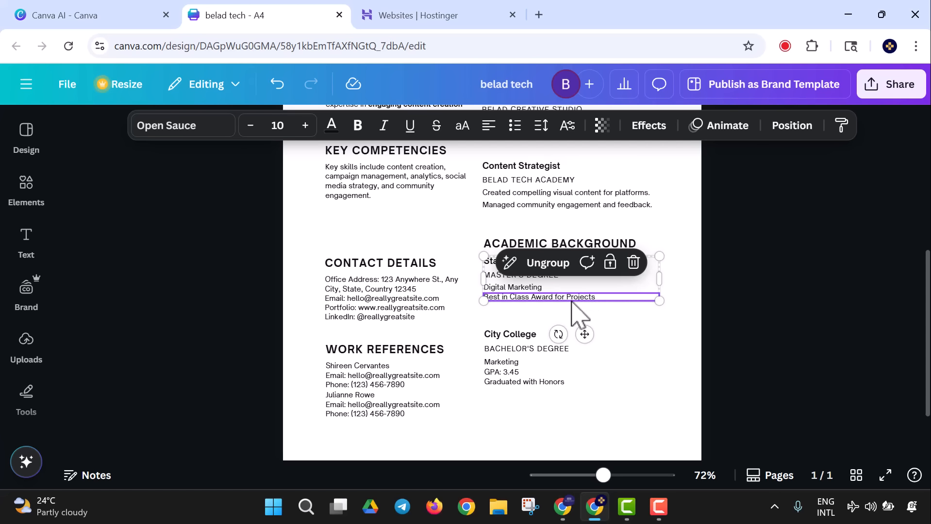
click(341, 316)
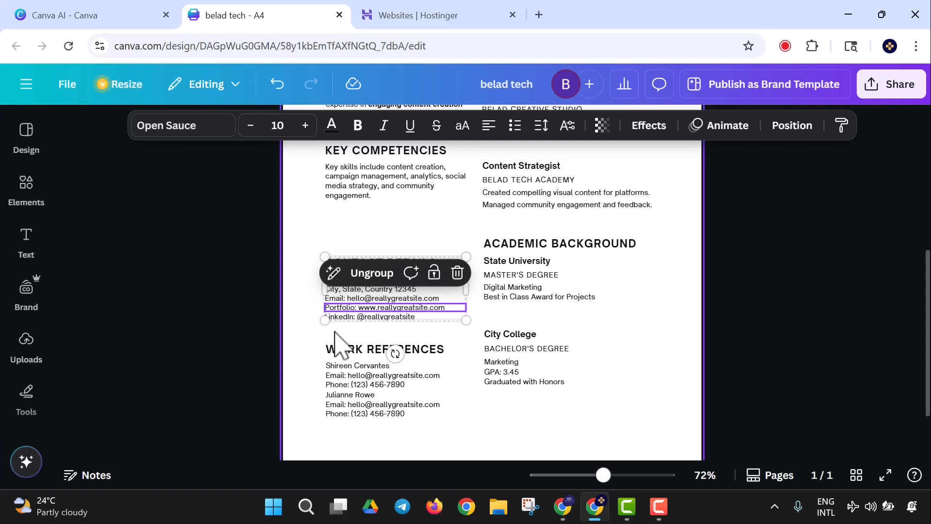
- Download the resume as a PDF Standard file with notes included
click(863, 97)
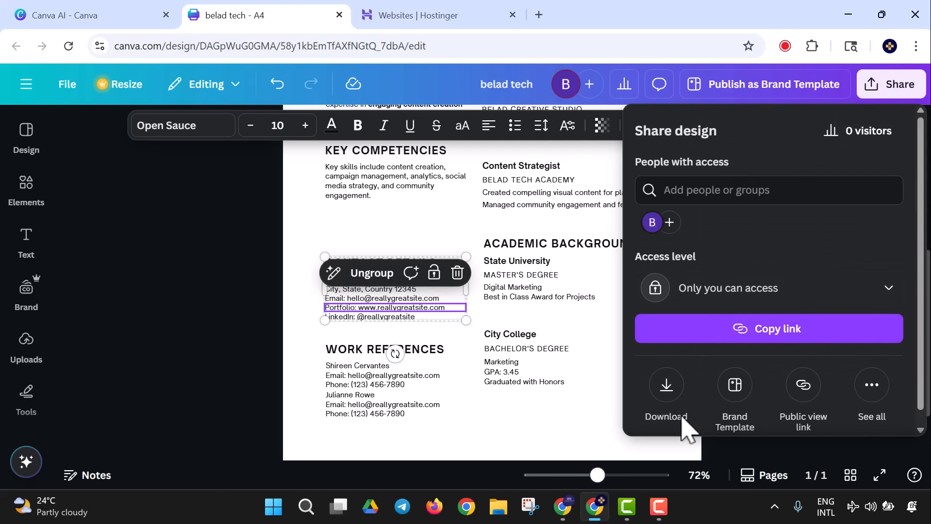
click(666, 391)
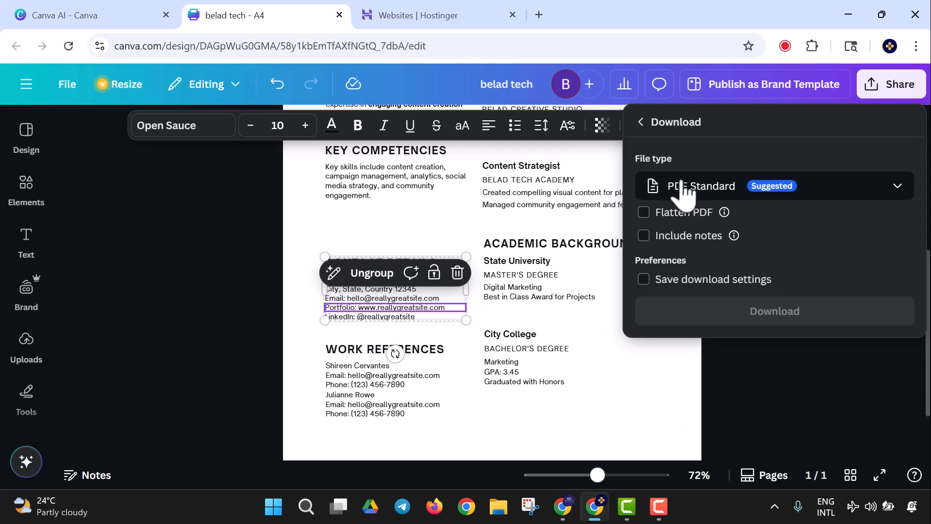
click(684, 237)
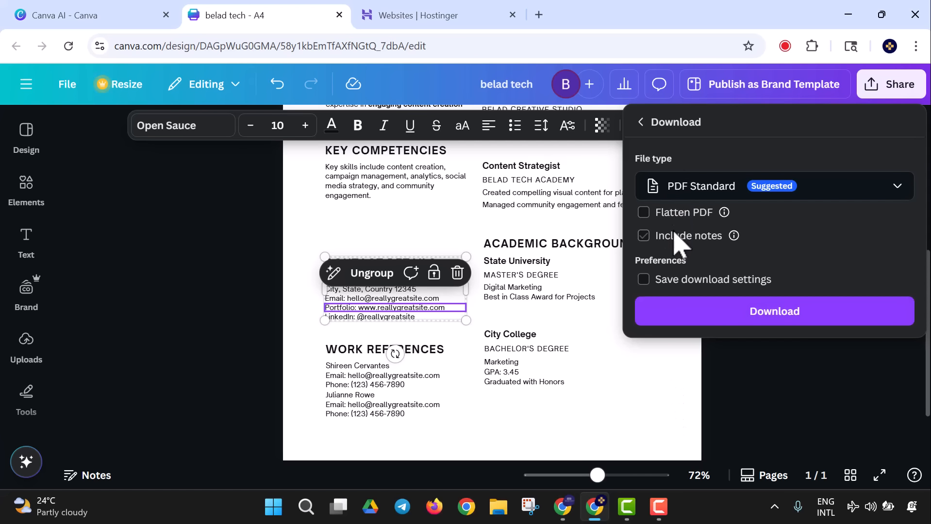
click(727, 314)
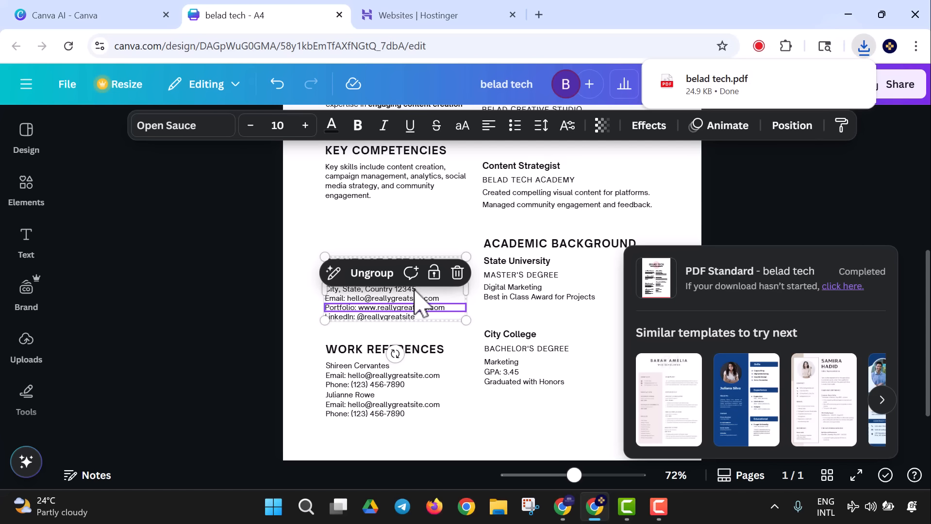
- Open belad tech.pdf from the Downloads folder in File Explorer and review the whole resume page
click(499, 503)
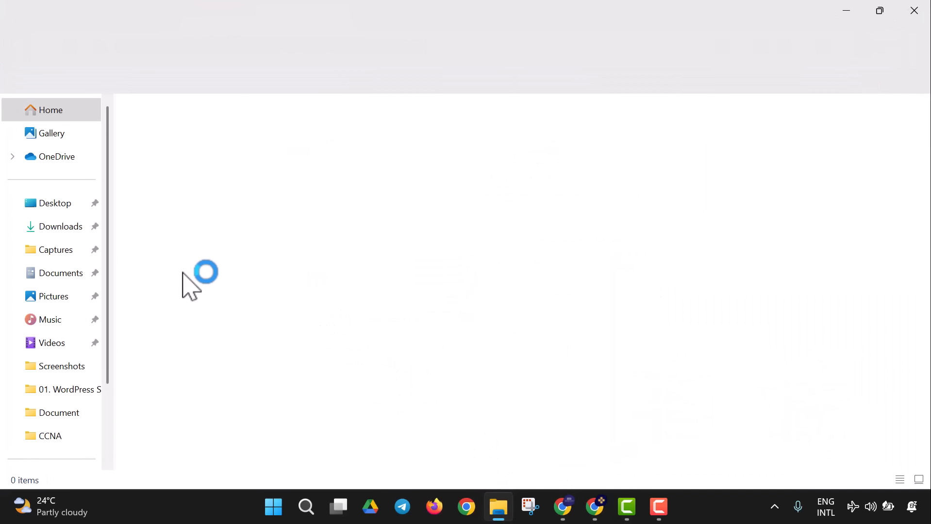
click(60, 241)
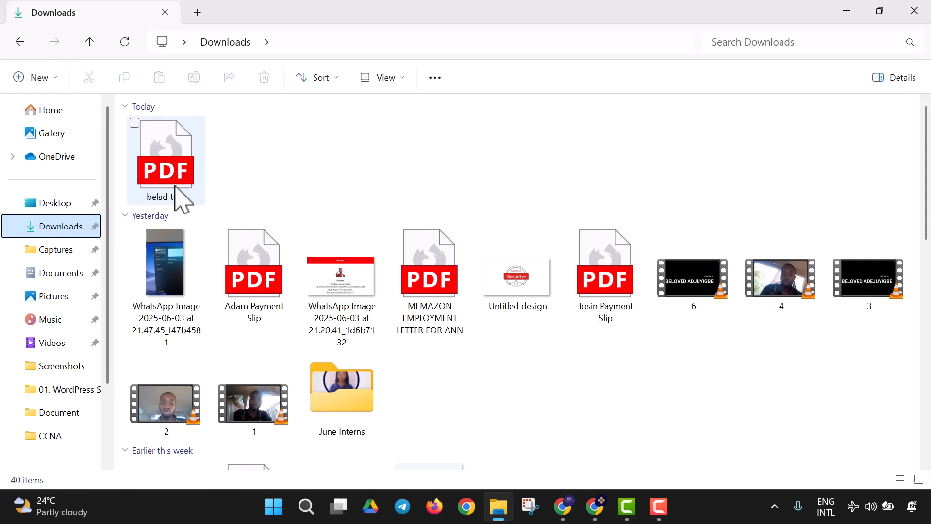
double_click(177, 189)
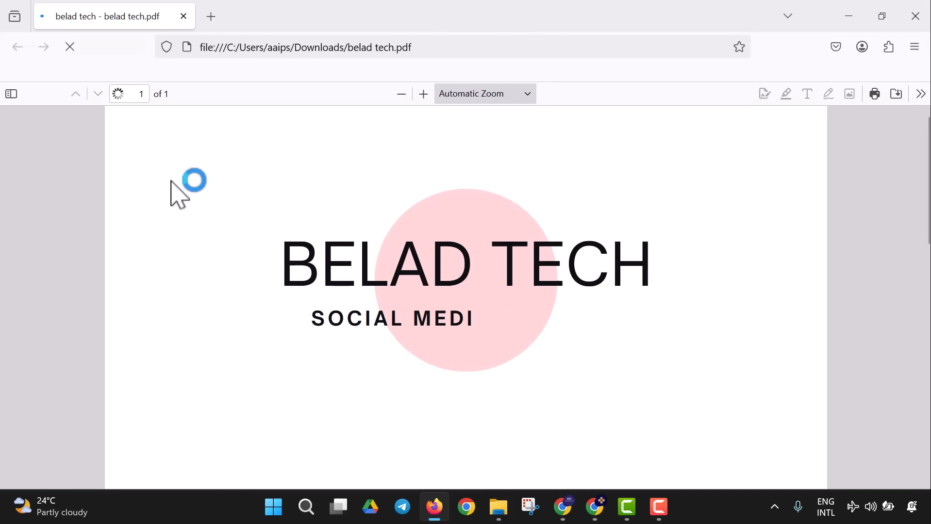
scroll(332, 243, down, 3)
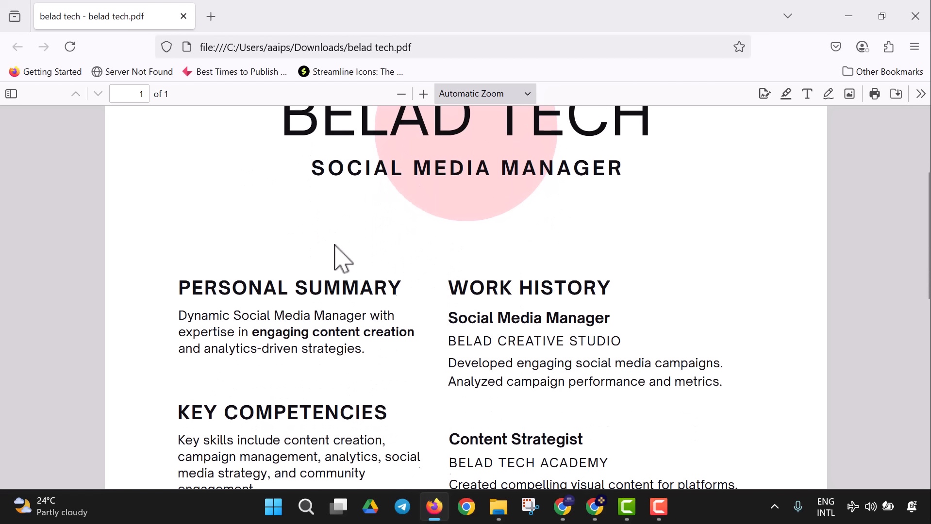
scroll(332, 232, down, 7)
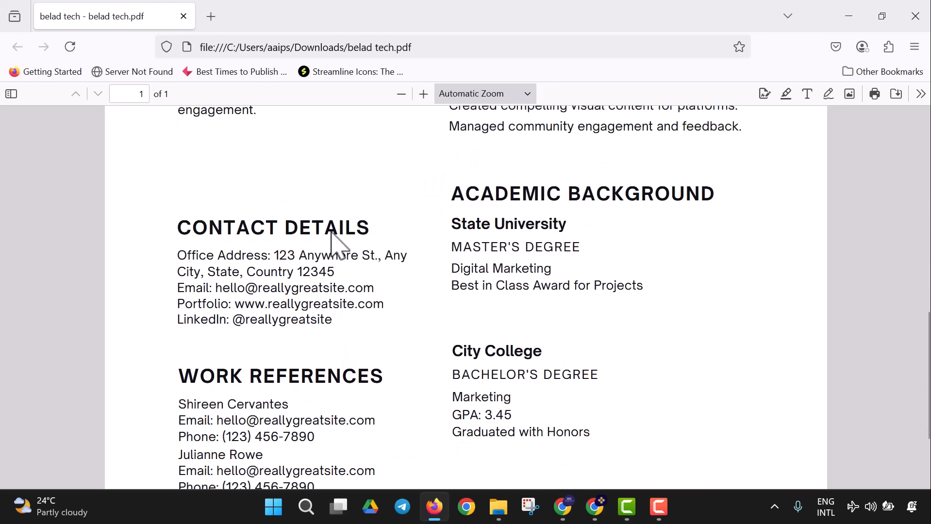
scroll(332, 233, down, 3)
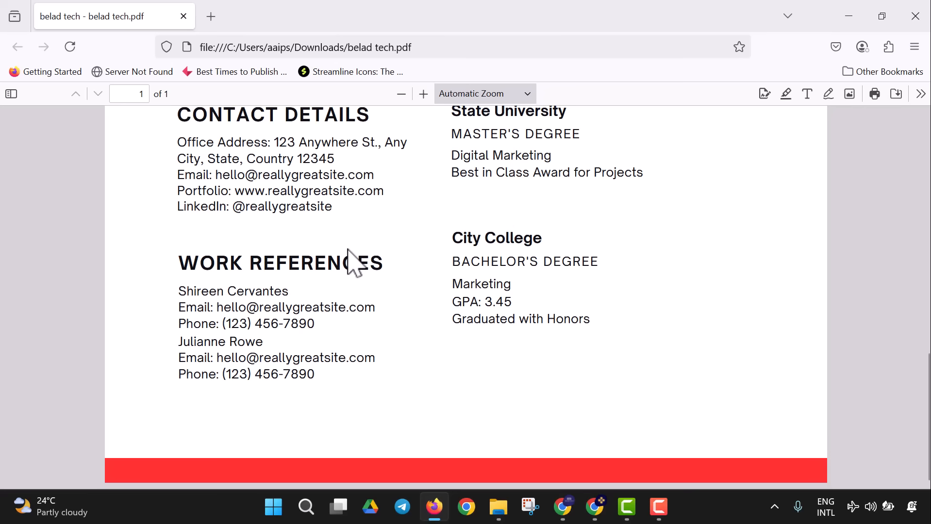
scroll(348, 253, up, 12)
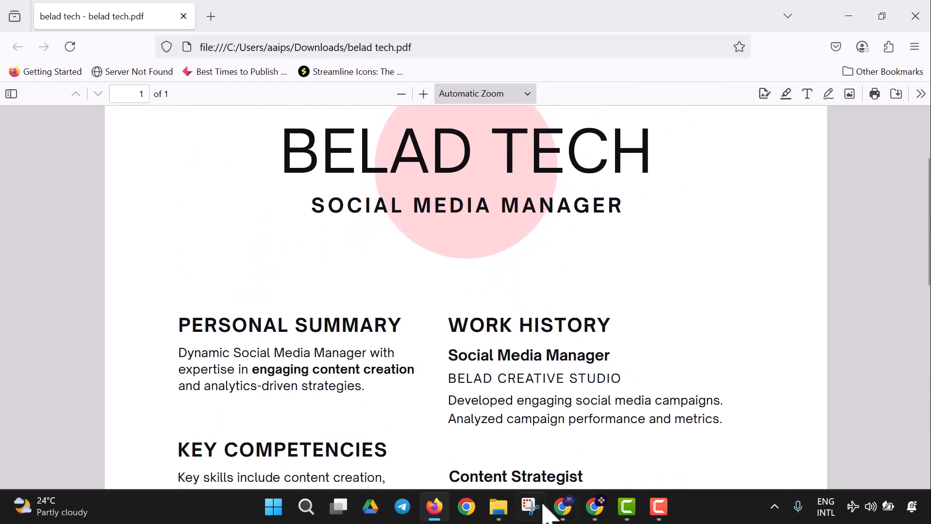
- Return to the Canva editor in Chrome and duplicate the resume page
click(595, 507)
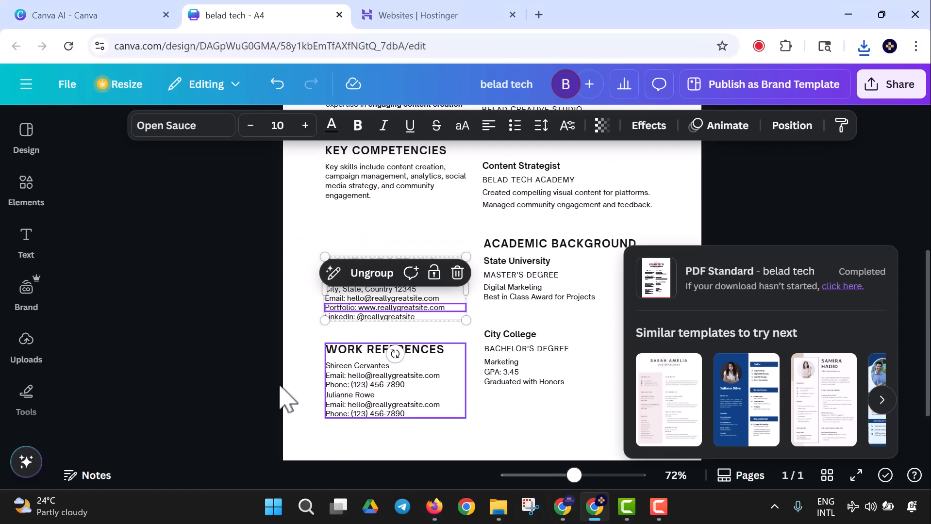
click(266, 395)
scroll(430, 383, up, 5)
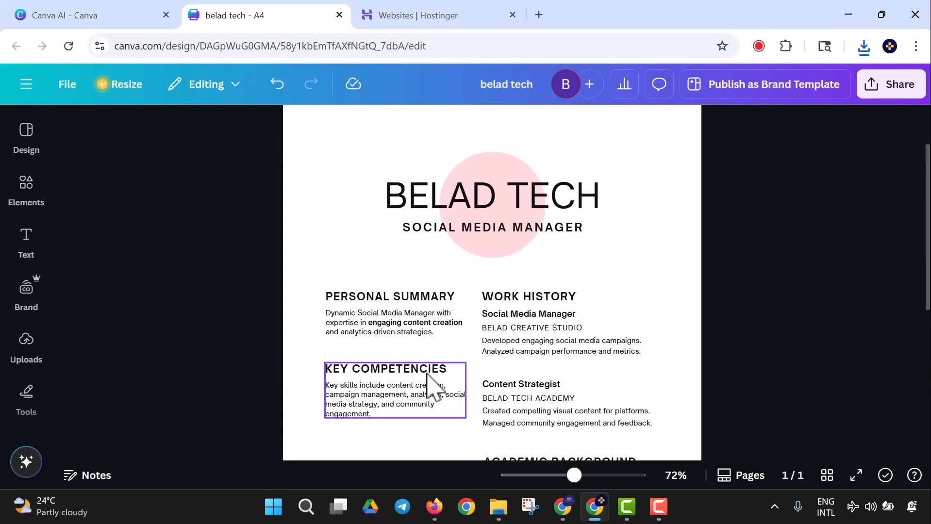
scroll(507, 304, up, 2)
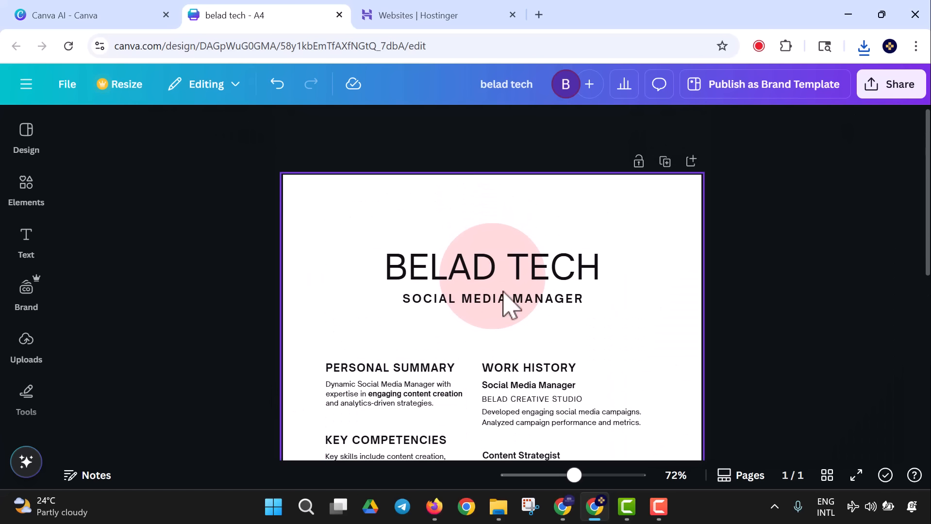
click(666, 171)
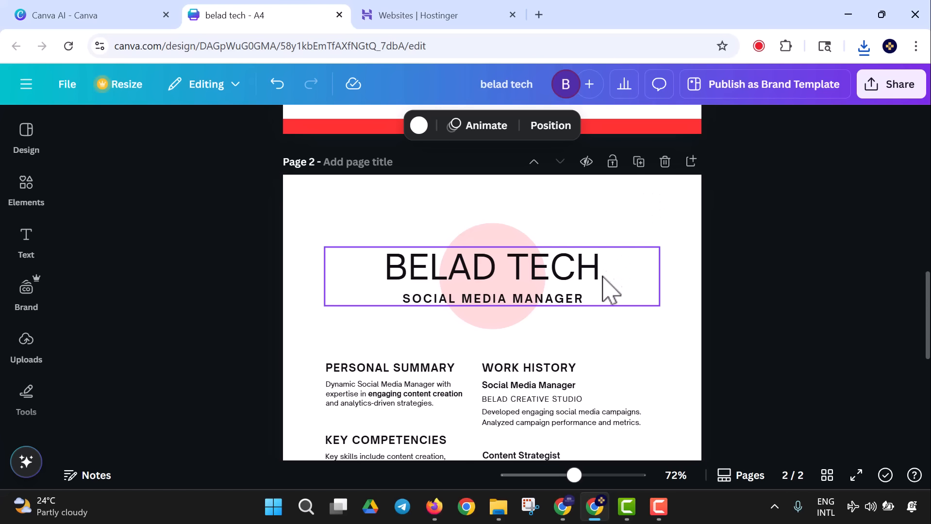
- Examine the duplicated resume page from its name heading down to the work references and bottom bar
scroll(602, 291, down, 2)
scroll(602, 301, down, 3)
scroll(600, 304, up, 5)
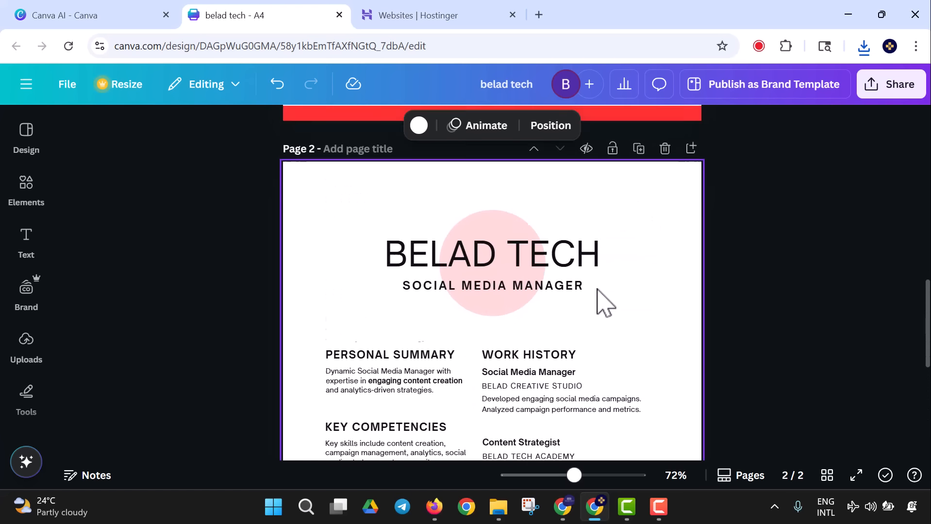
scroll(437, 378, down, 2)
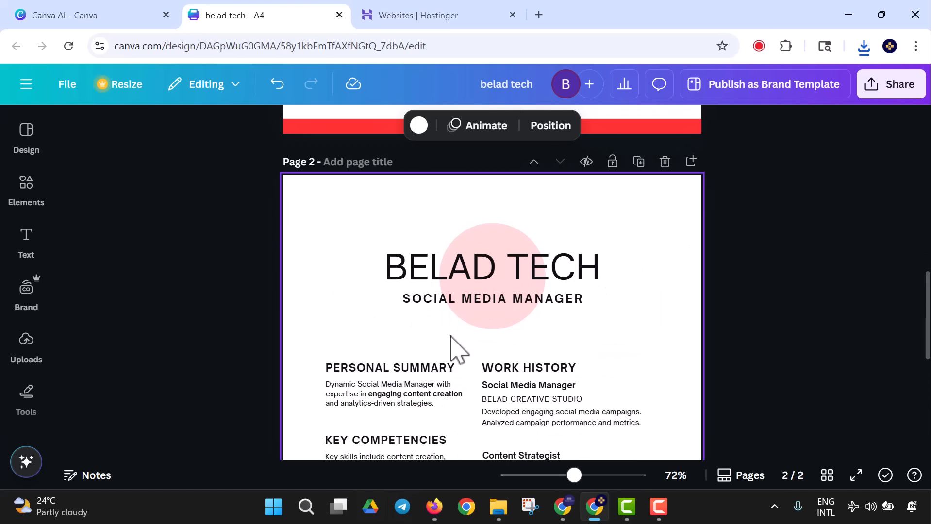
scroll(452, 339, up, 2)
scroll(453, 351, down, 4)
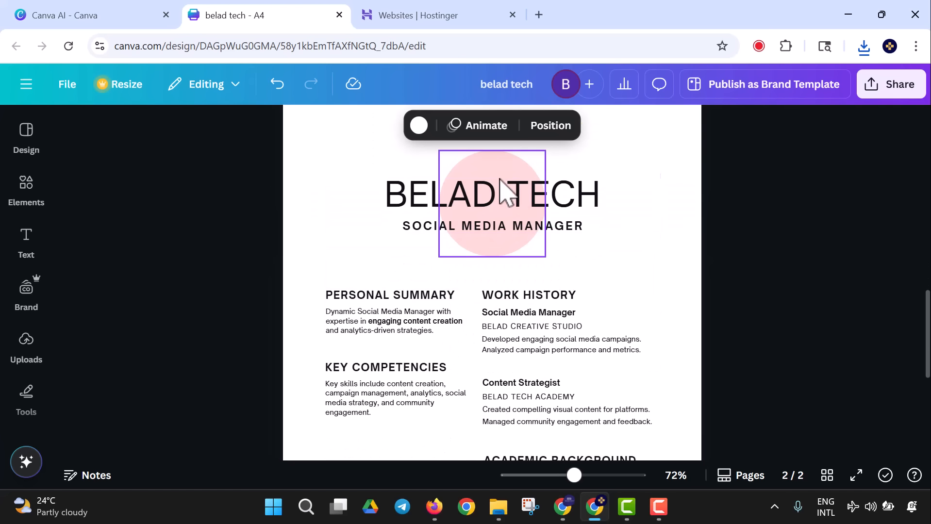
click(497, 194)
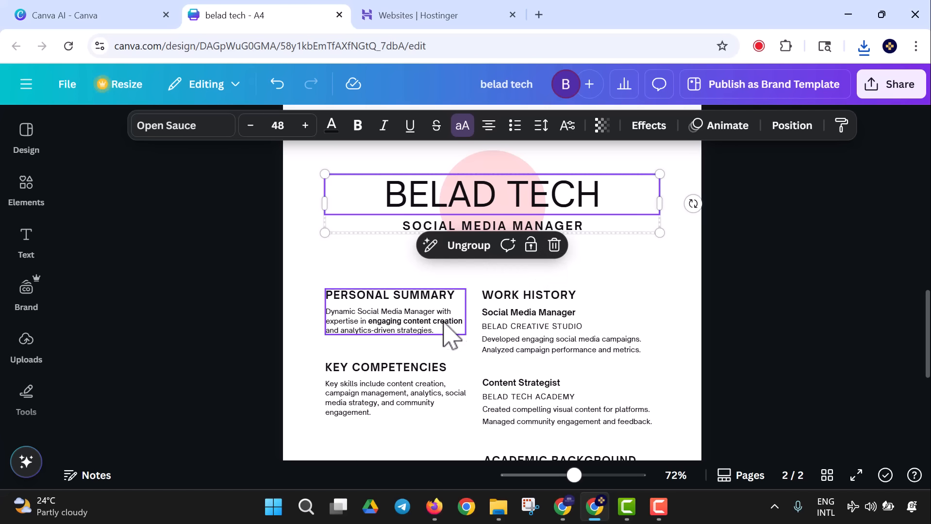
scroll(395, 276, down, 6)
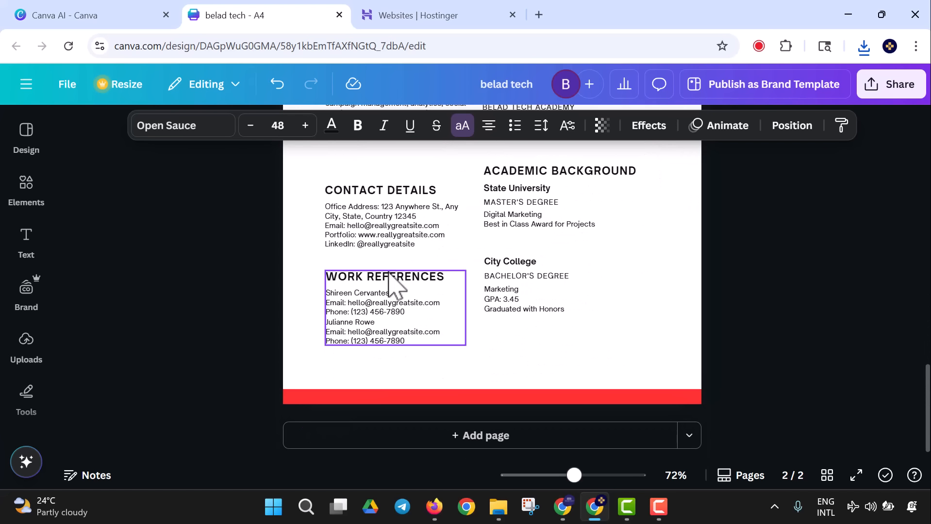
scroll(388, 276, up, 5)
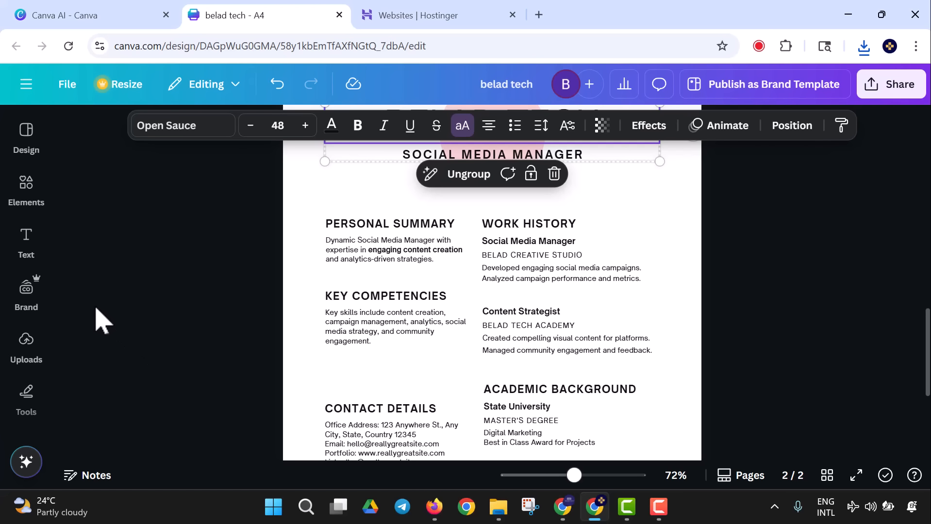
- Search the design templates for "cover letter"
click(28, 170)
click(26, 140)
click(123, 138)
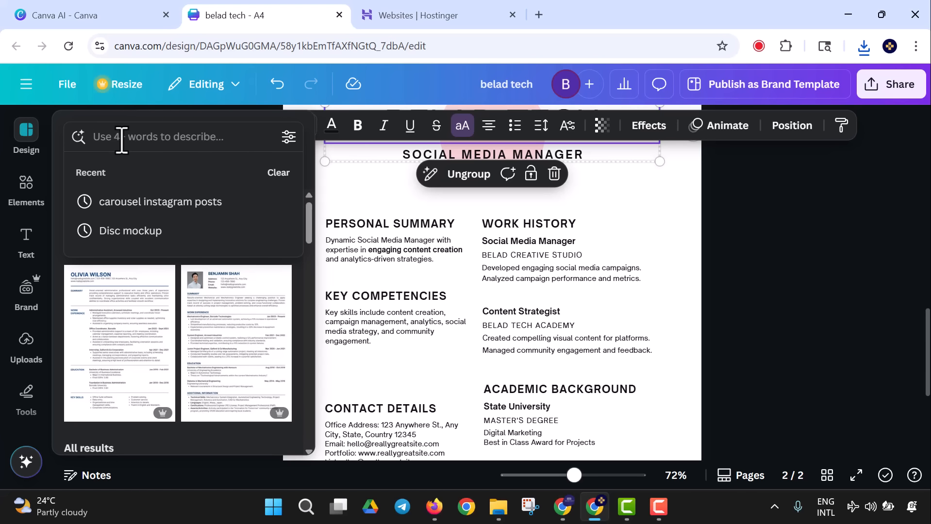
text(cover)
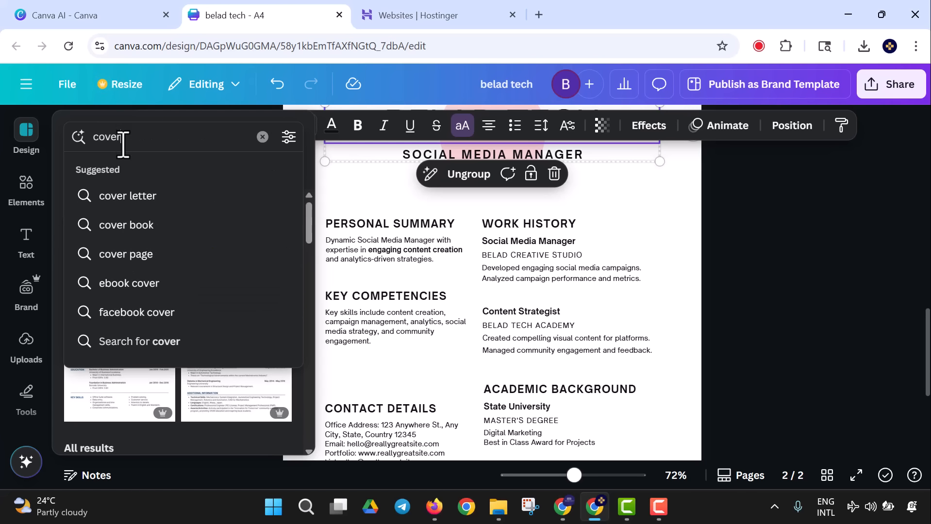
click(129, 196)
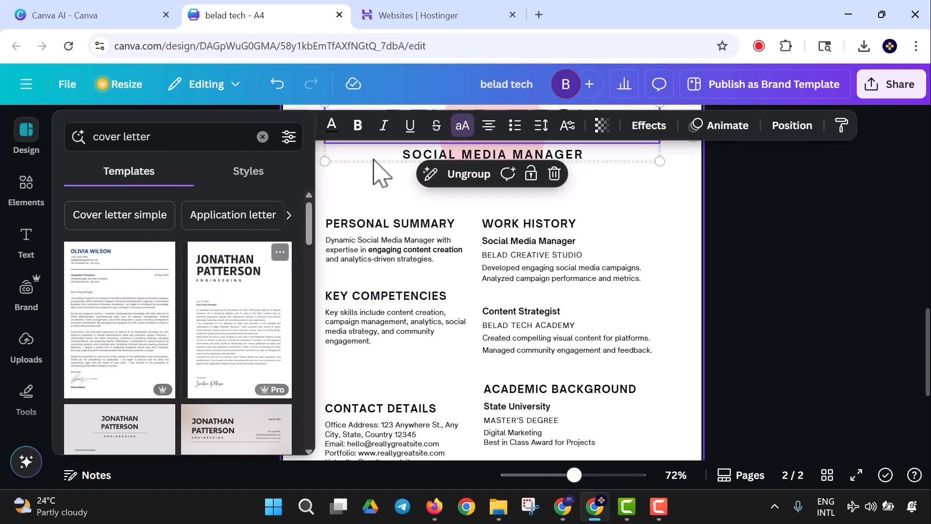
- Delete the duplicated resume page, page 2, from the design
scroll(451, 242, up, 3)
click(659, 269)
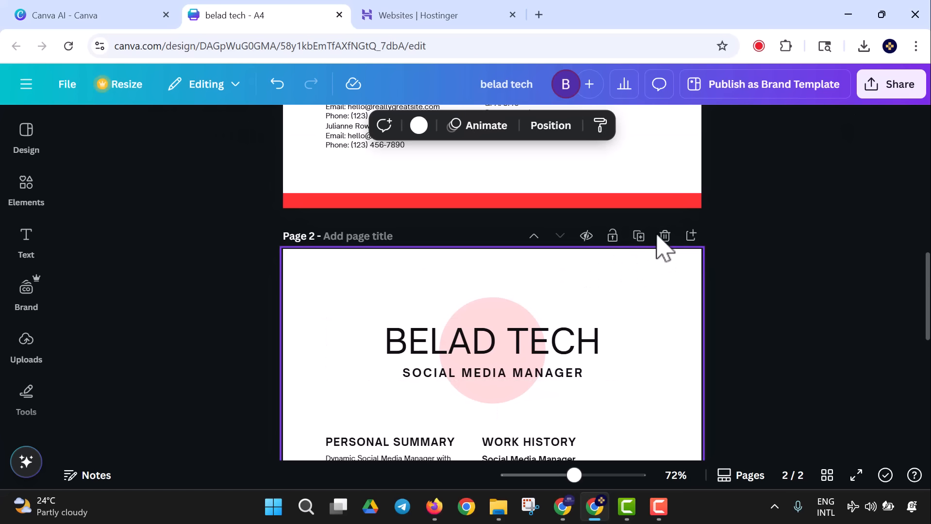
click(663, 237)
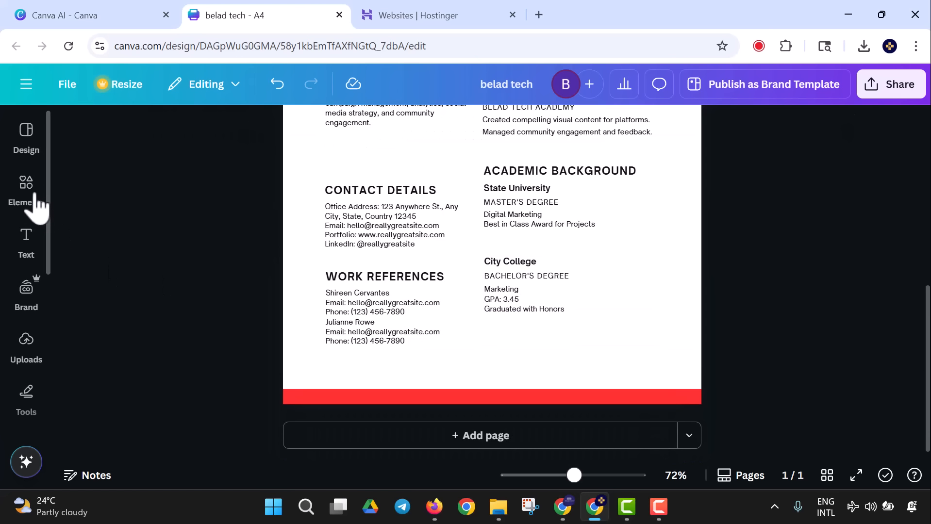
- Search the templates for "cover letter" and apply the Black & White Simple Layout Engineering Resume & Cover Letter template to a new second page
click(28, 145)
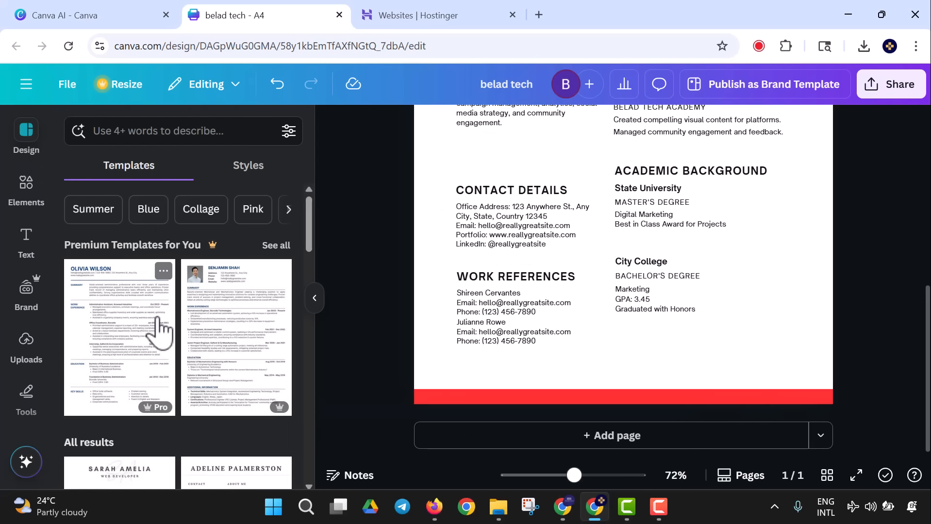
click(182, 131)
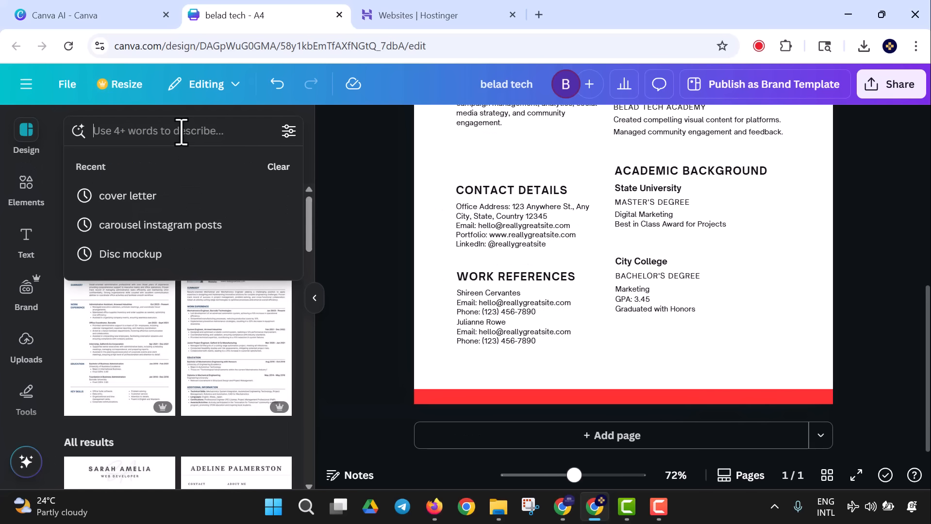
click(160, 195)
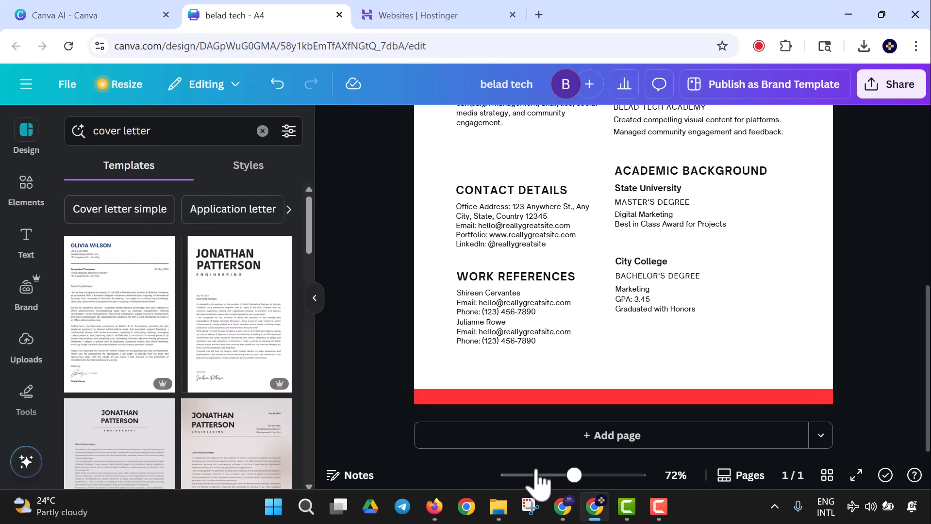
click(539, 439)
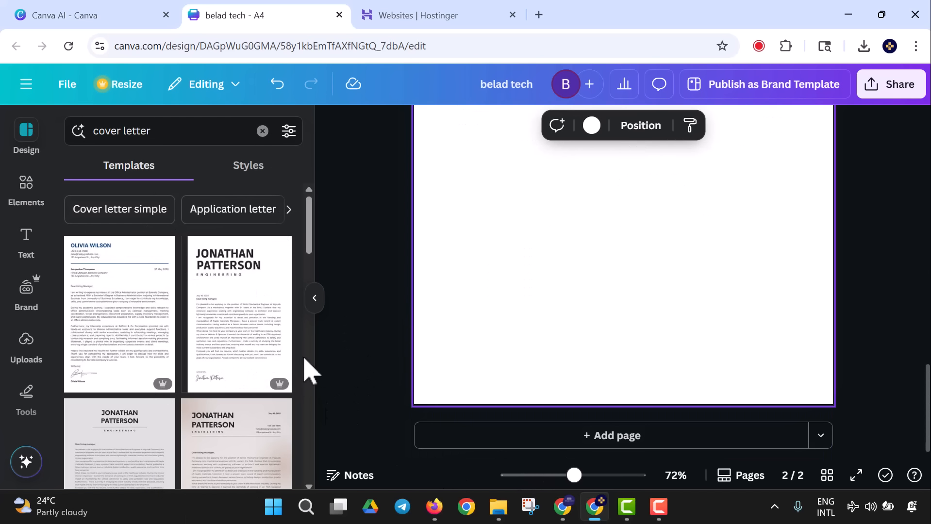
drag(250, 364, 519, 161)
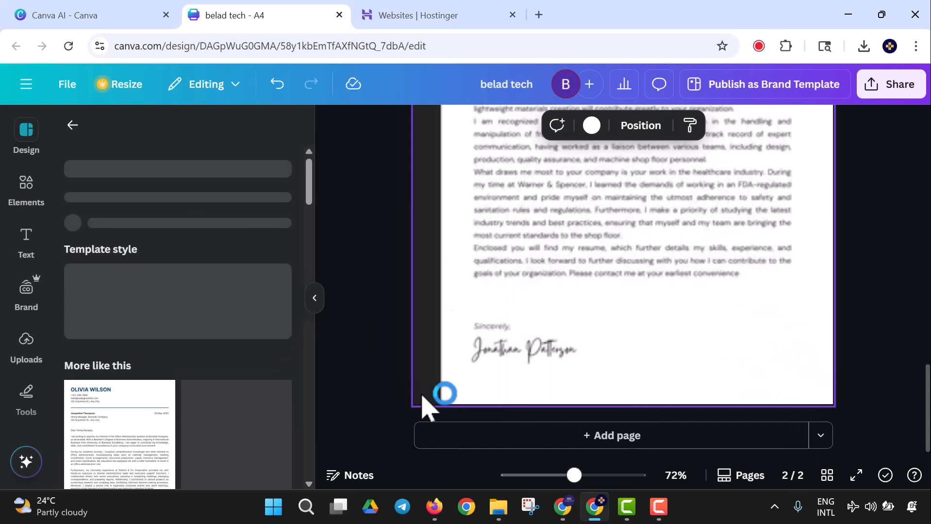
- Examine the new cover letter page from its name heading and job subtitle down through the greeting and body paragraphs
scroll(438, 352, up, 10)
scroll(461, 345, down, 4)
scroll(873, 348, down, 7)
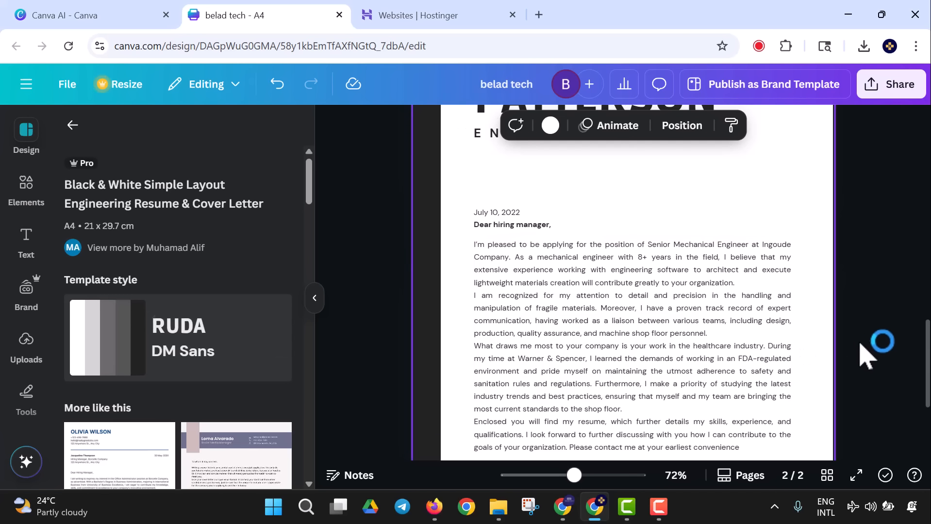
click(862, 339)
scroll(785, 336, up, 8)
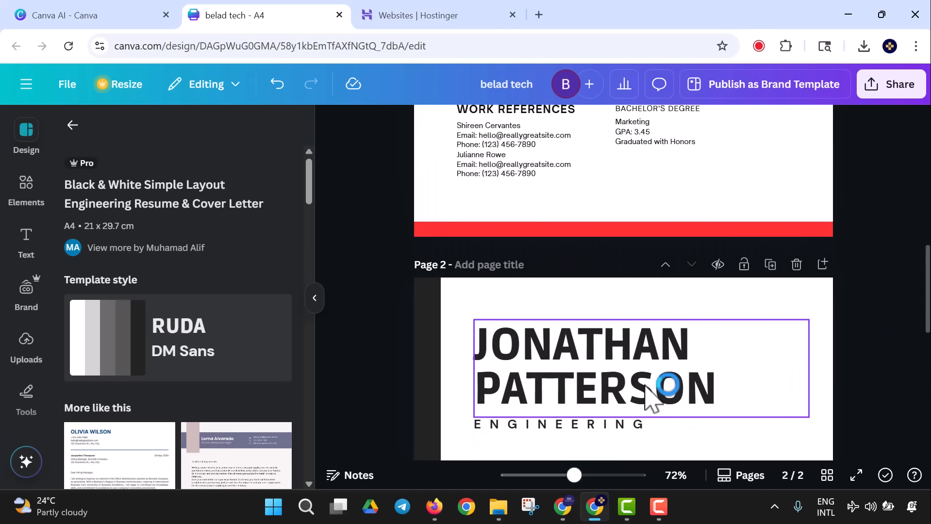
click(649, 426)
scroll(519, 447, down, 5)
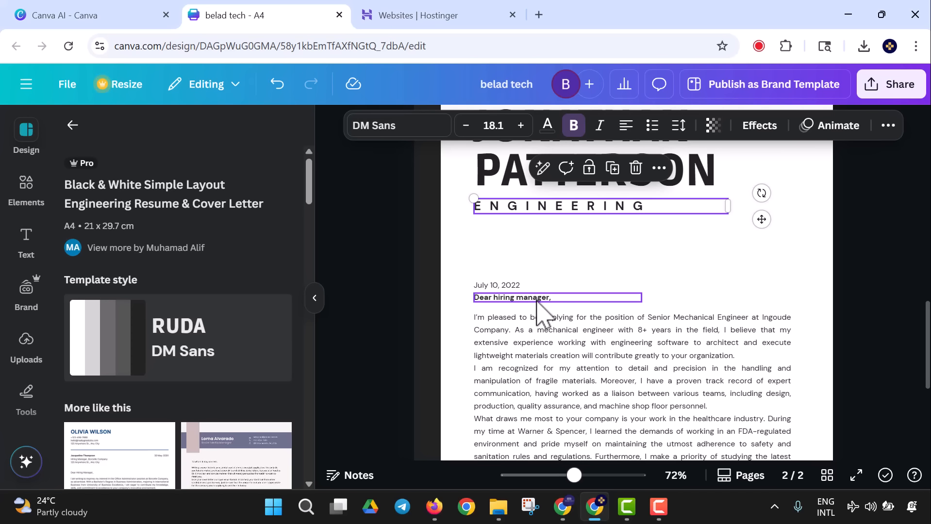
scroll(507, 329, down, 3)
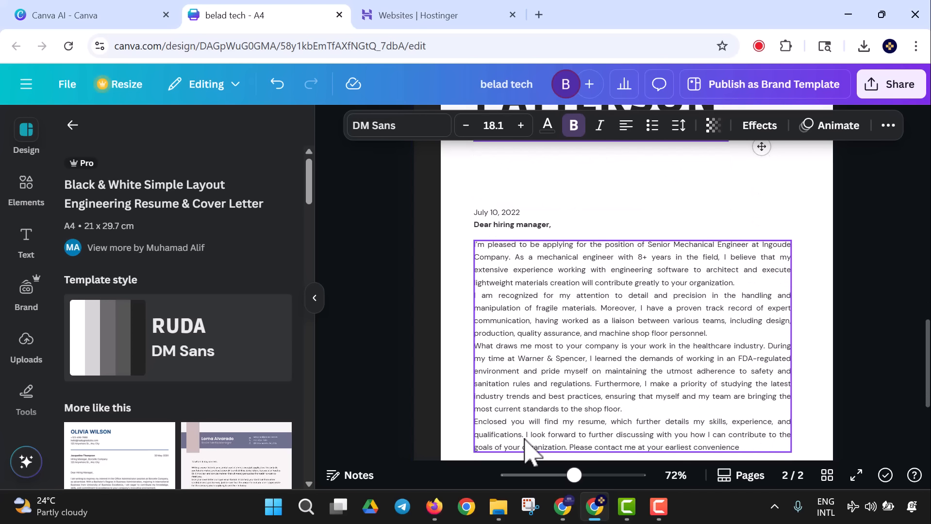
- Generate an AI rewrite of the cover letter's entire body text
click(529, 355)
click(529, 356)
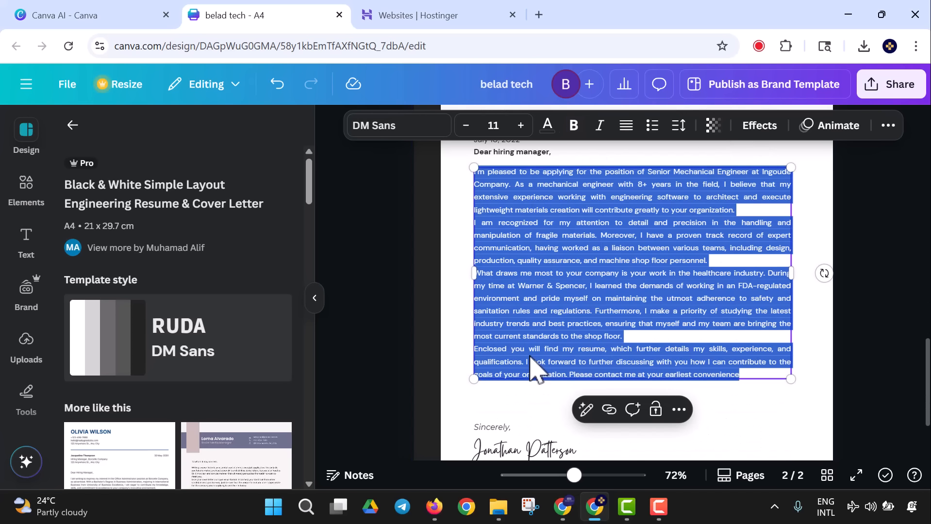
click(585, 411)
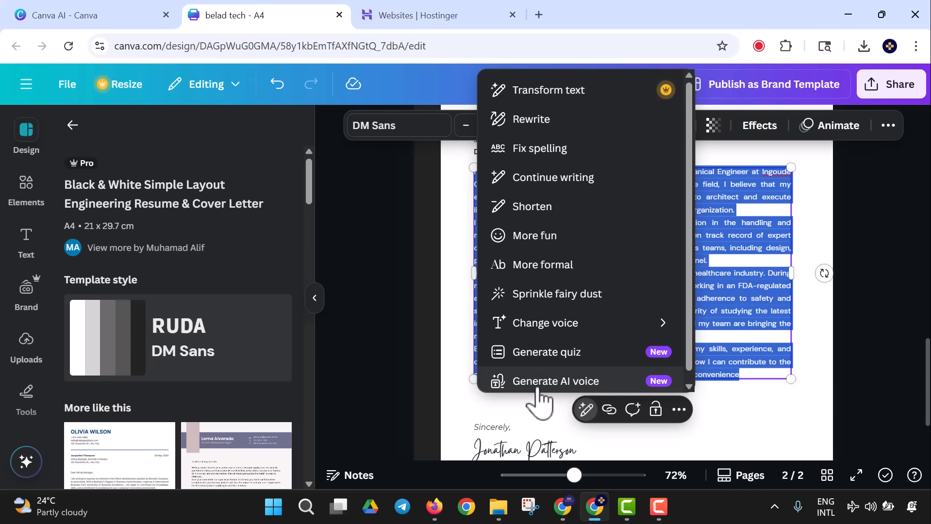
click(548, 127)
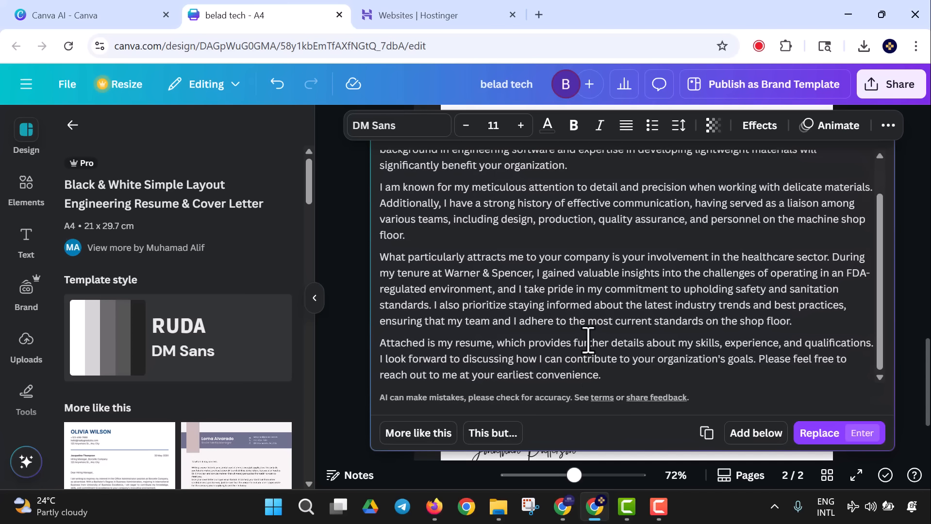
- Enter a "This but..." refinement for the rewritten letter: "As a social media manager with 2 years of experience, and, having to"
click(492, 433)
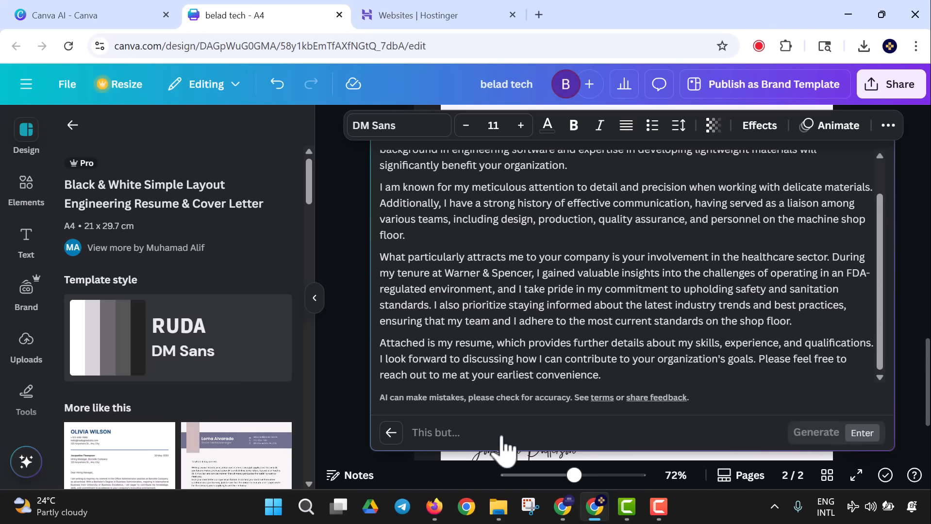
text(A)
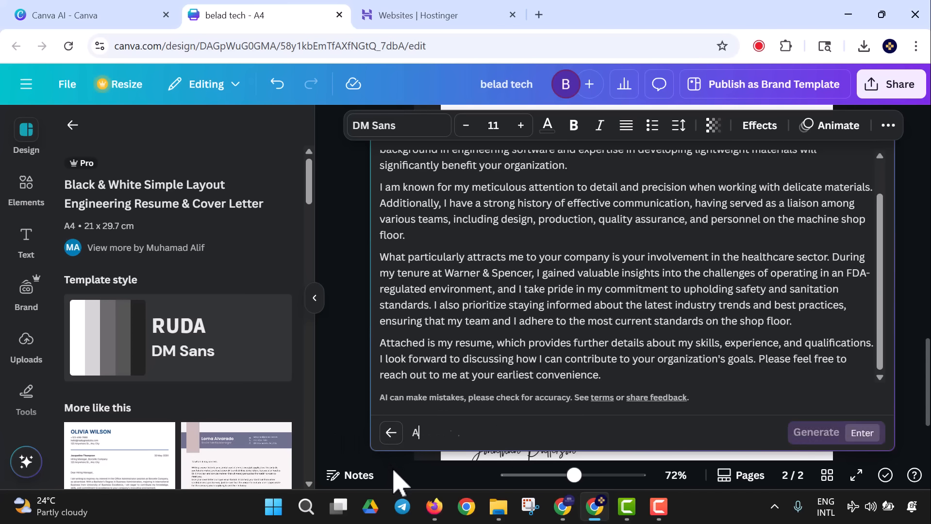
text(s a s)
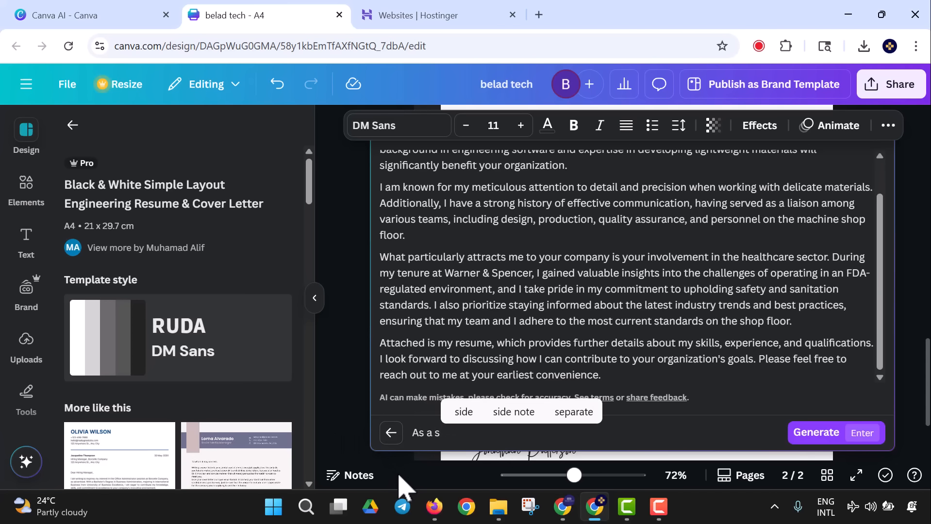
text(po)
key(BackSpace)
key(BackSpace)
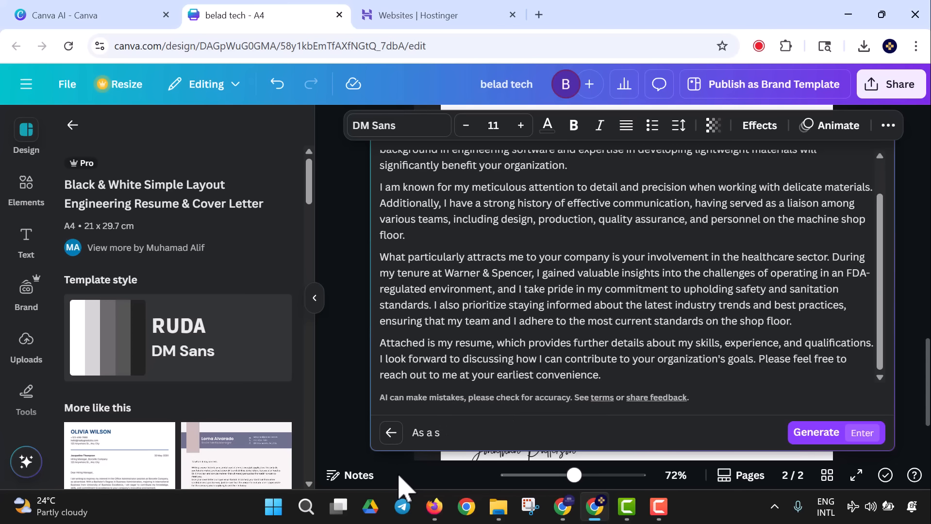
text(oc)
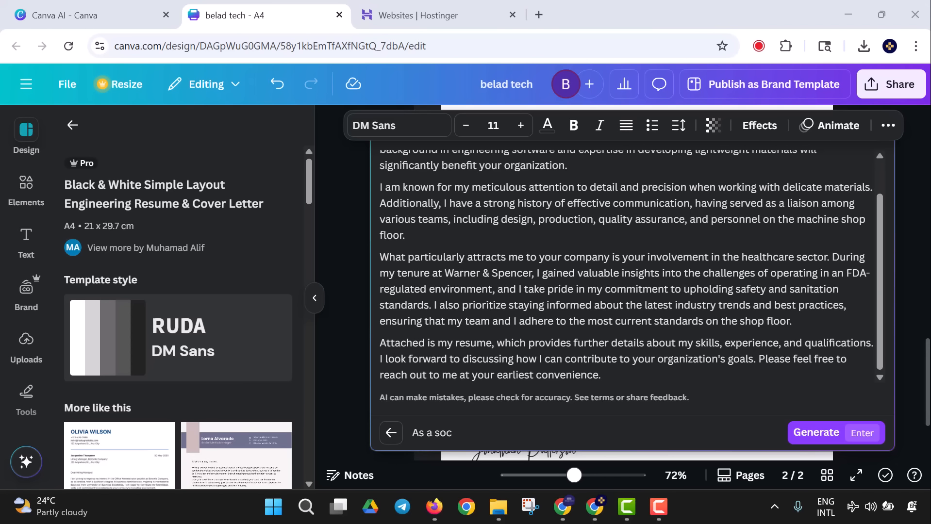
click(647, 433)
text(i)
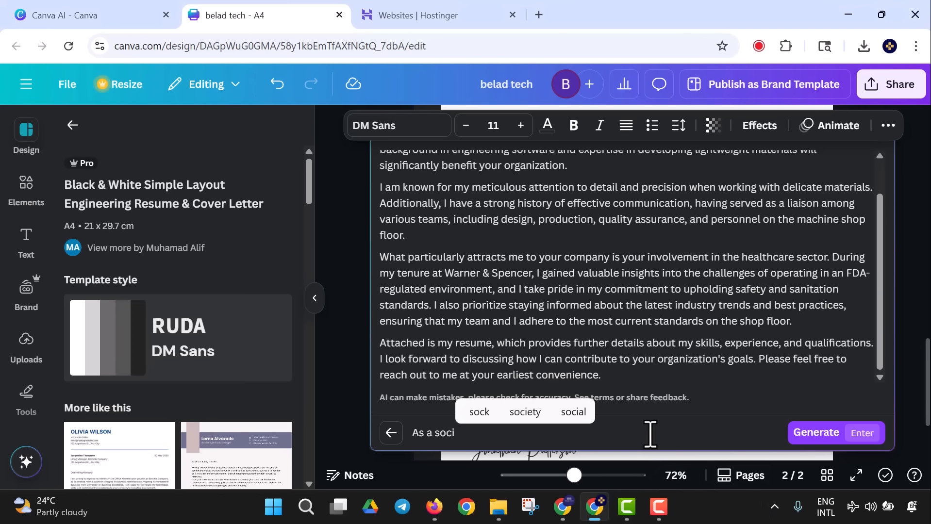
text(al m)
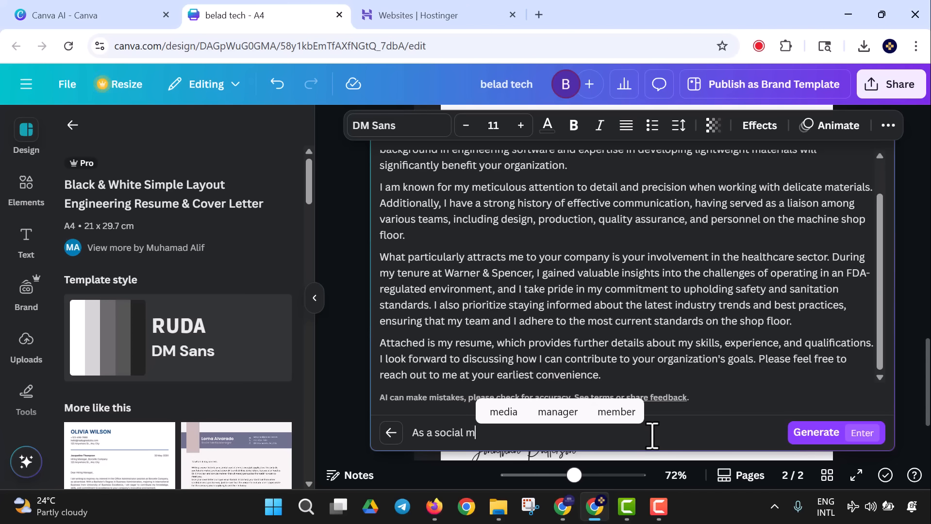
text(edia )
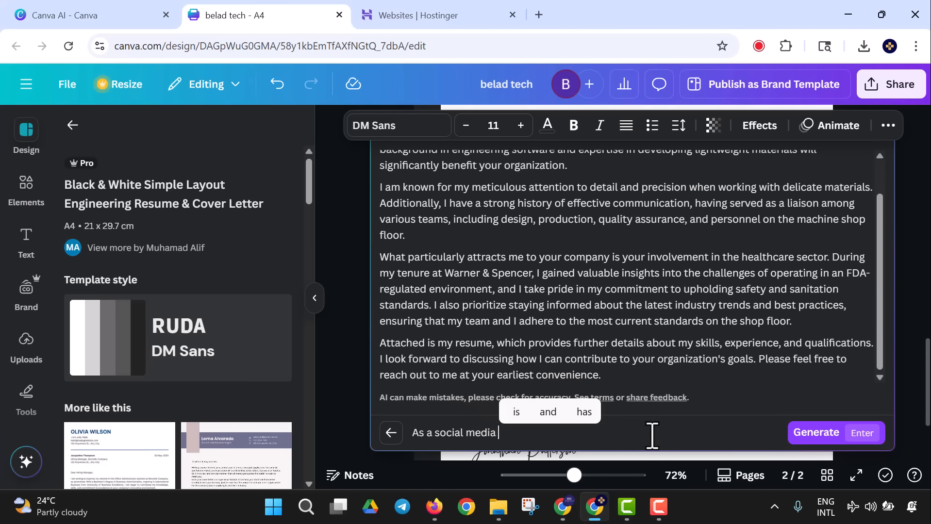
text(man)
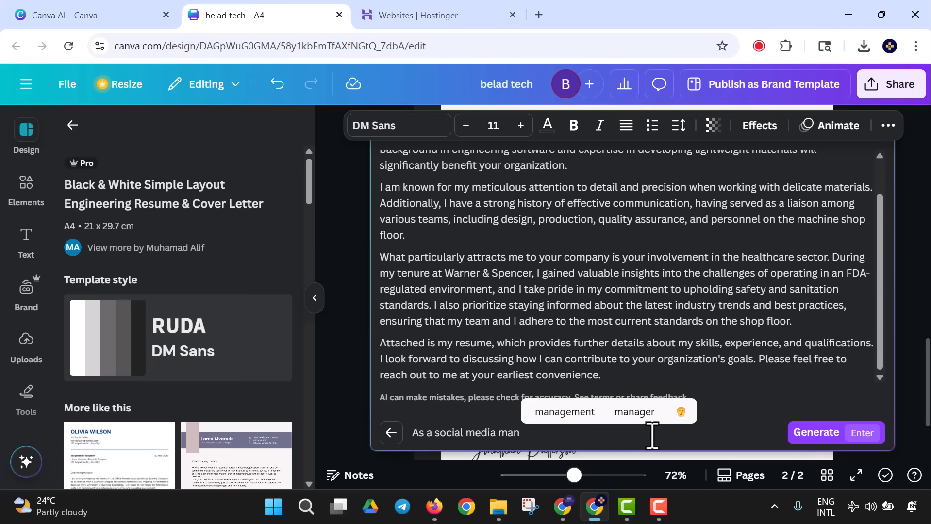
text(ager )
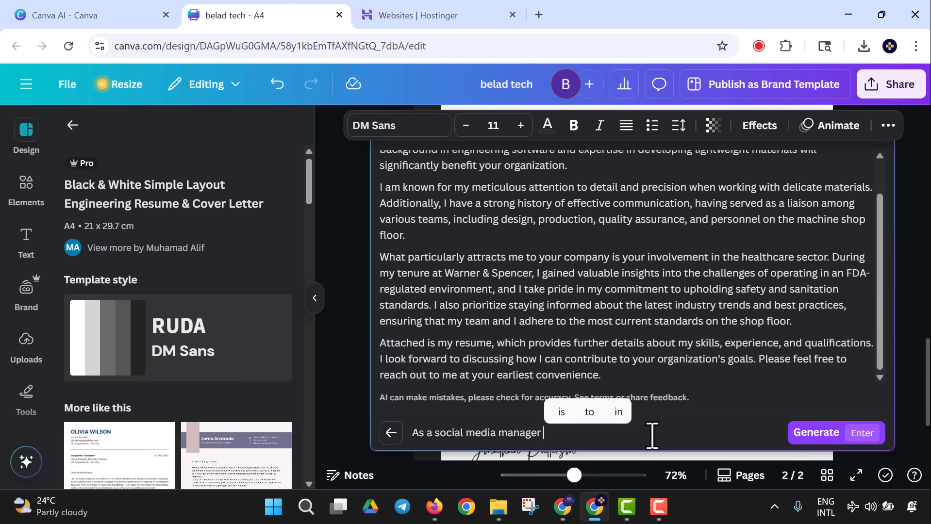
text(with )
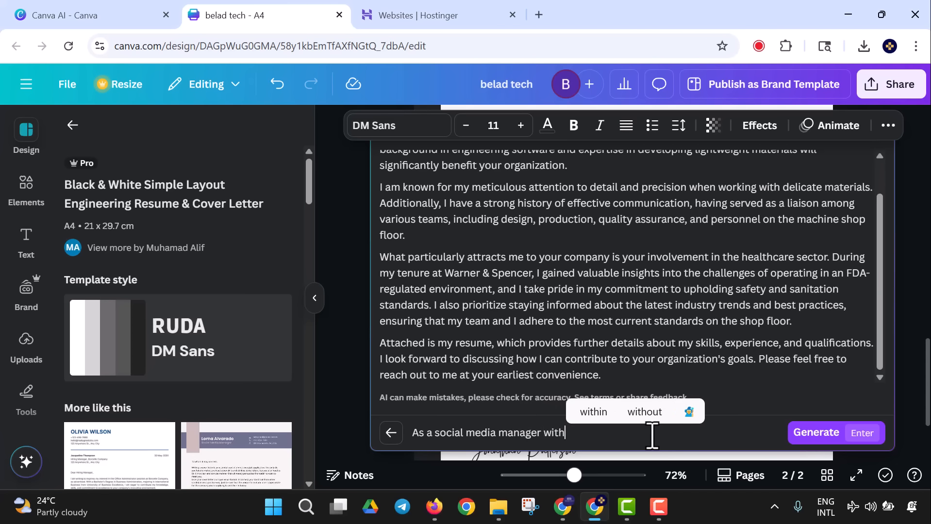
text(2 )
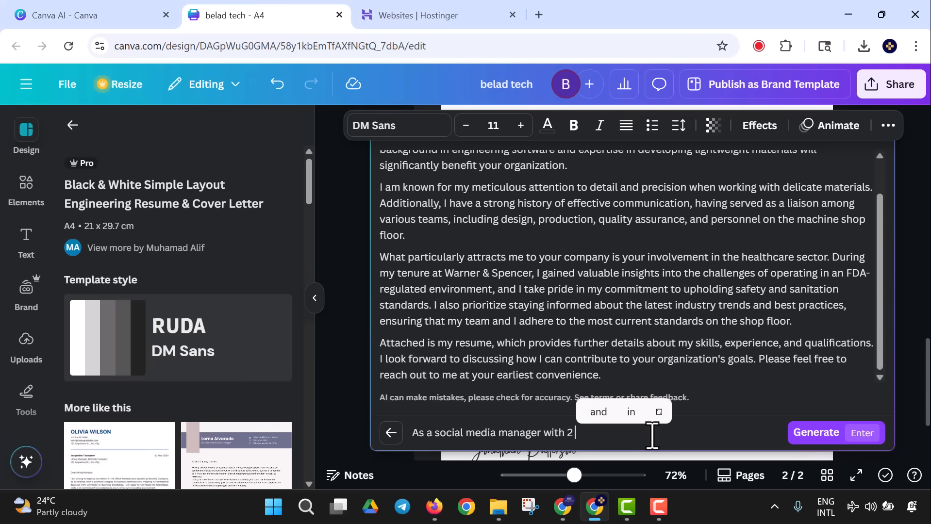
text(ye)
text(s )
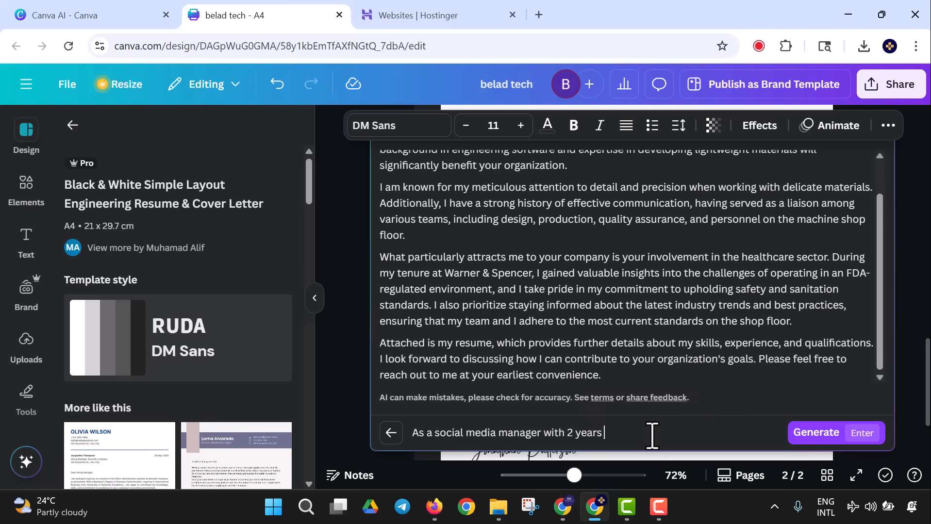
text(o)
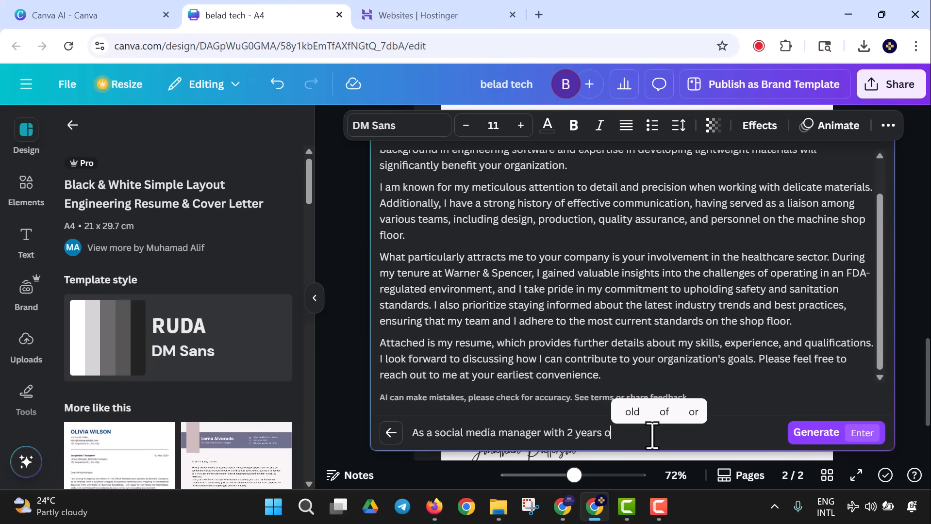
text(f exper)
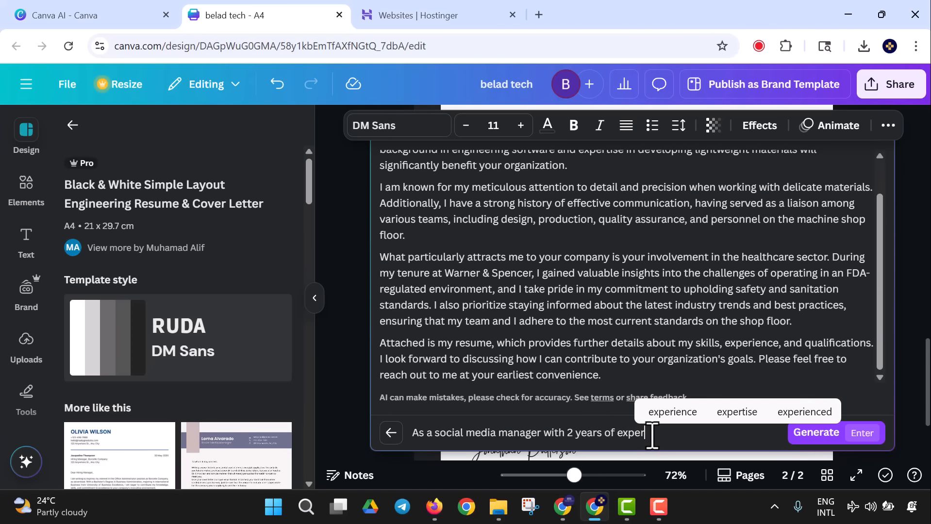
text(ience)
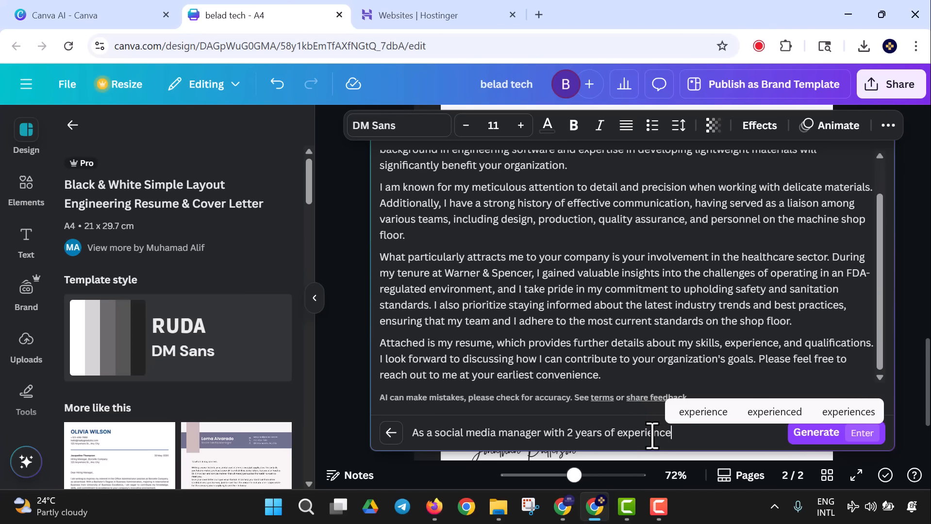
text(, )
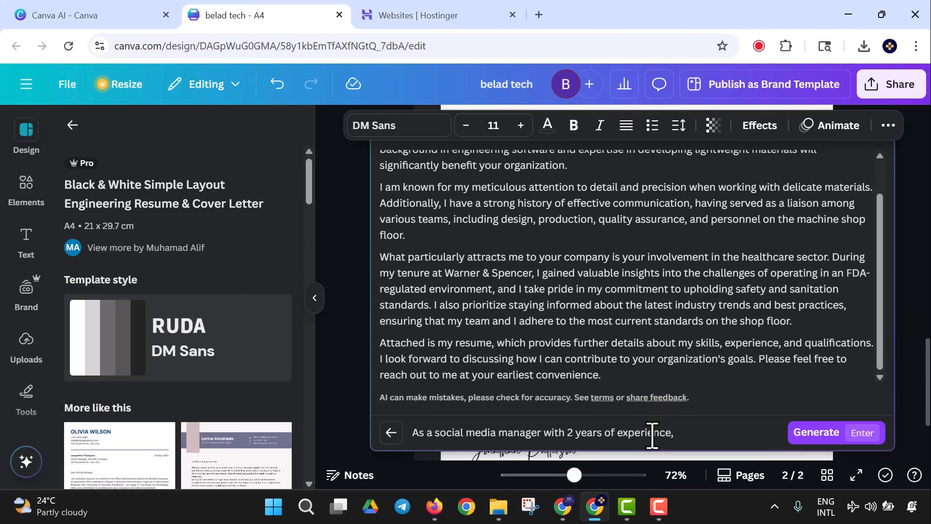
text(nf)
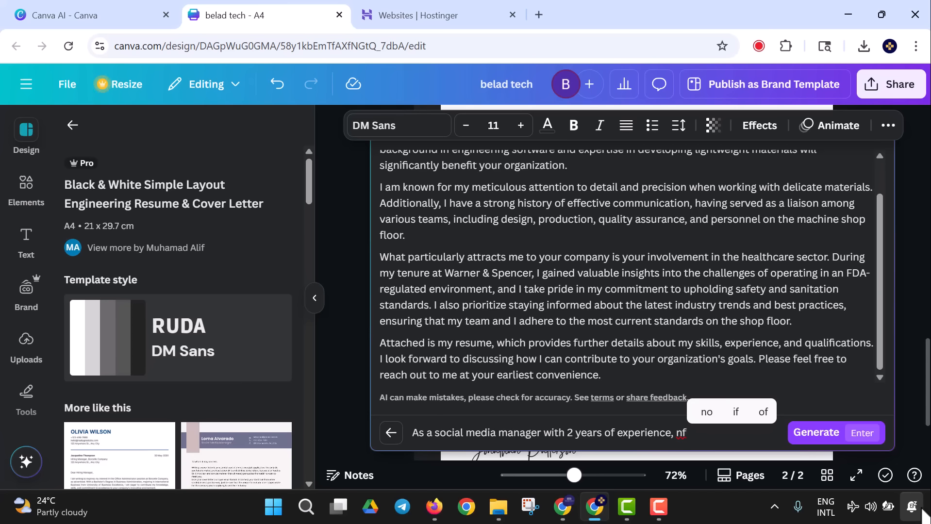
key(BackSpace)
key(BackSpace)
text(and)
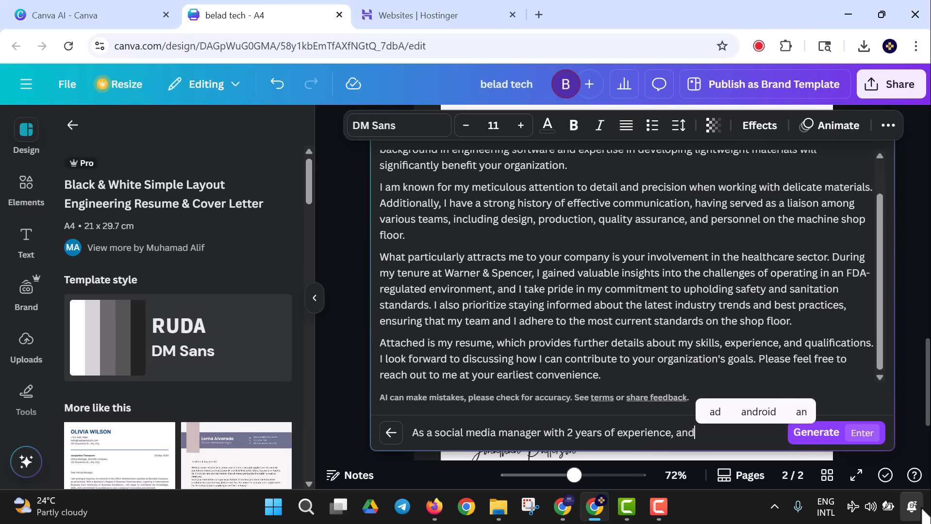
text(, hav)
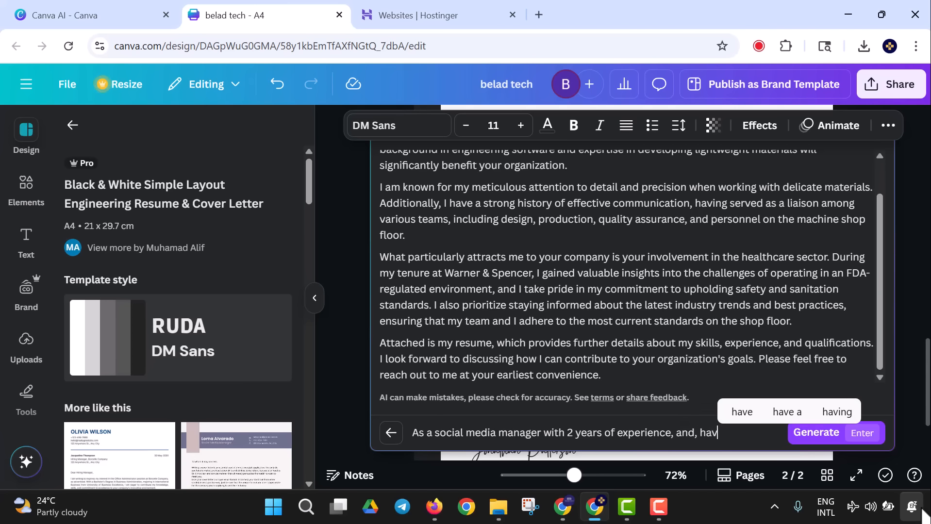
text(ing to )
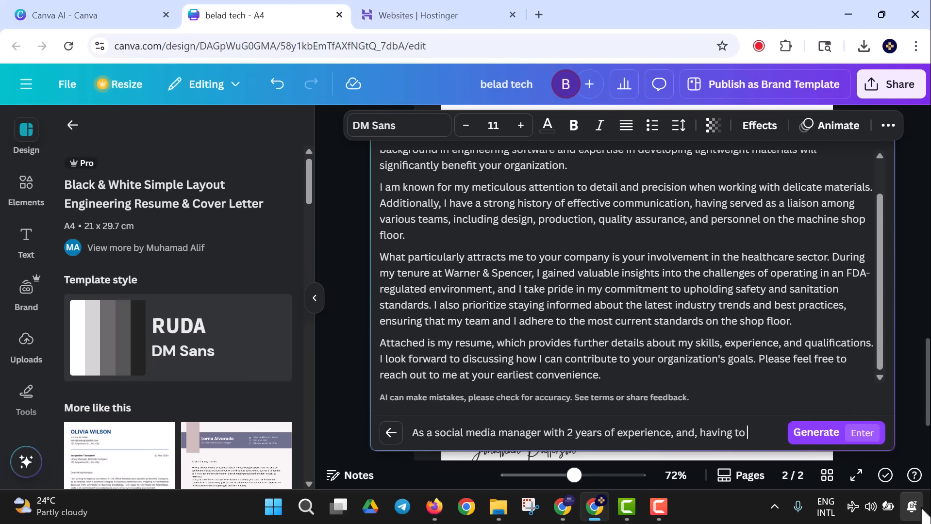
- Continue the refinement prompt with "work for Belad Creative Studio between 2025 to 2028, a"
text(work fo)
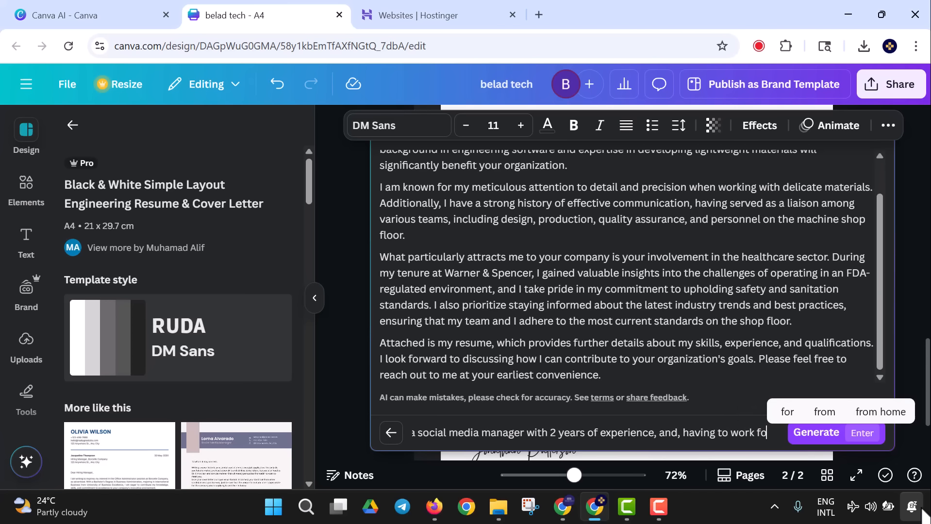
text(r Bela)
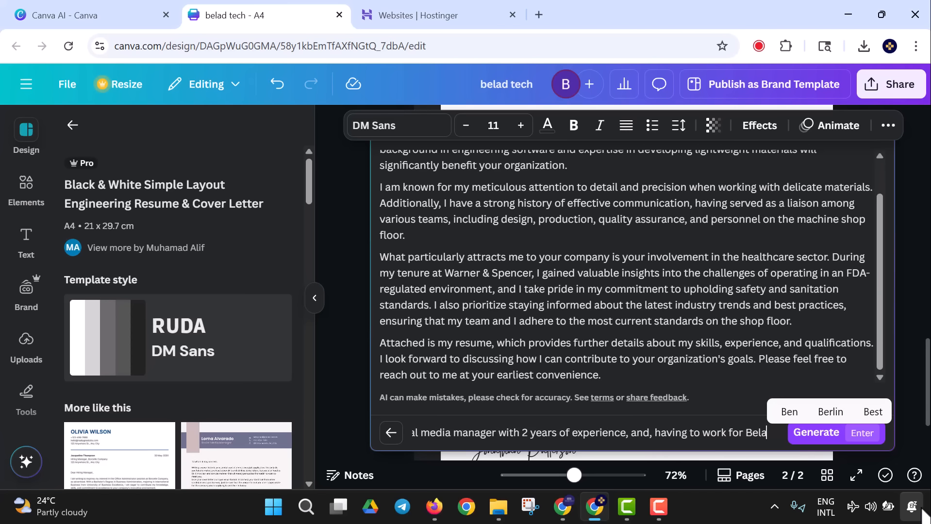
text(d Crea)
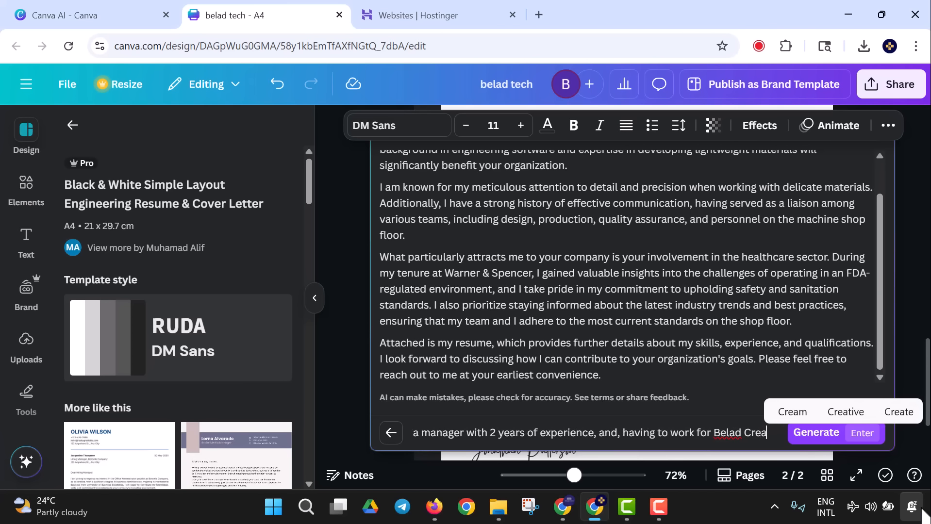
text(tive Stu)
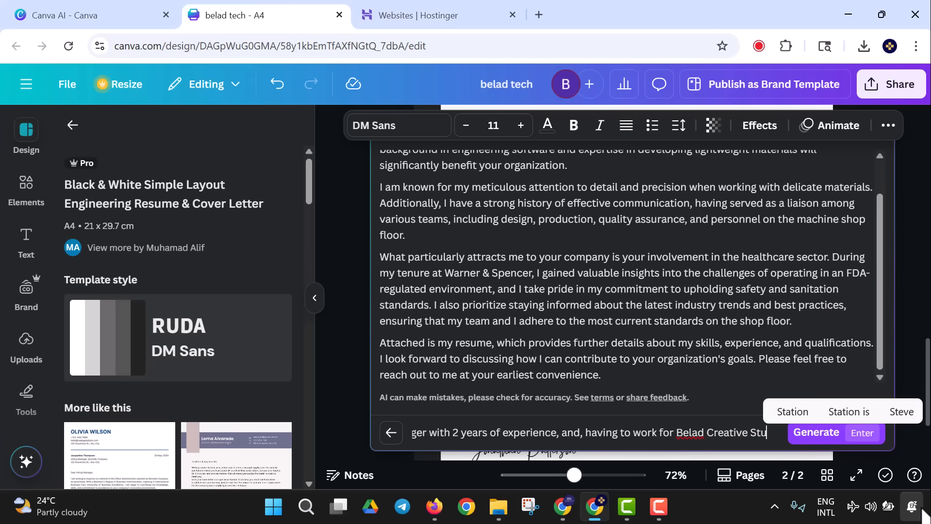
text(dio bet)
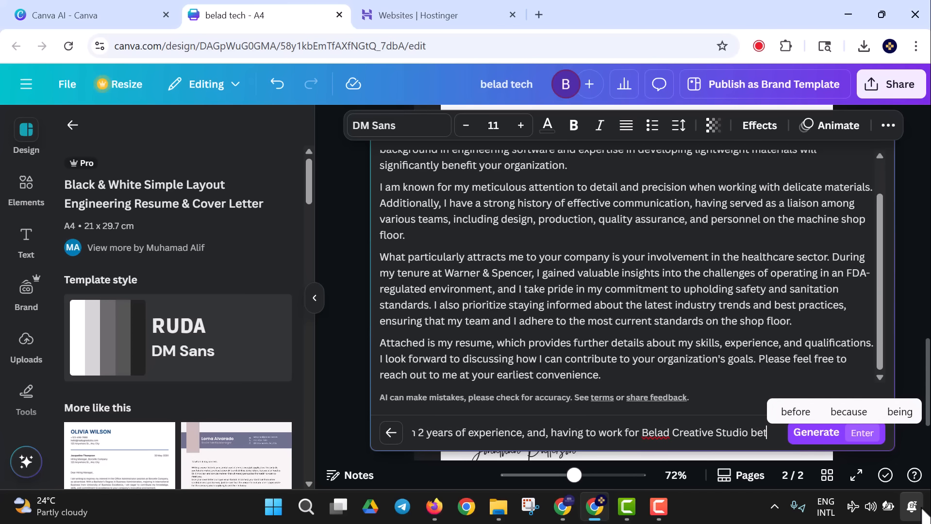
text(ween)
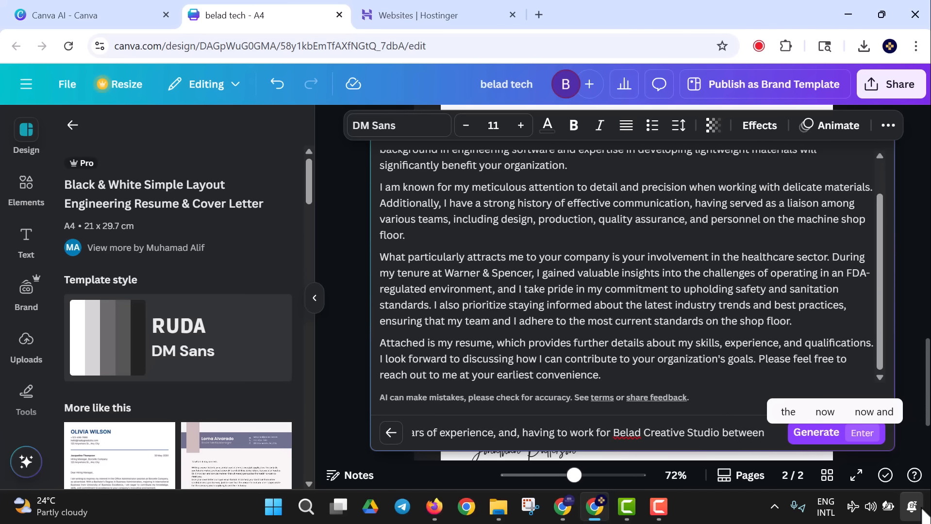
text( 2025 to)
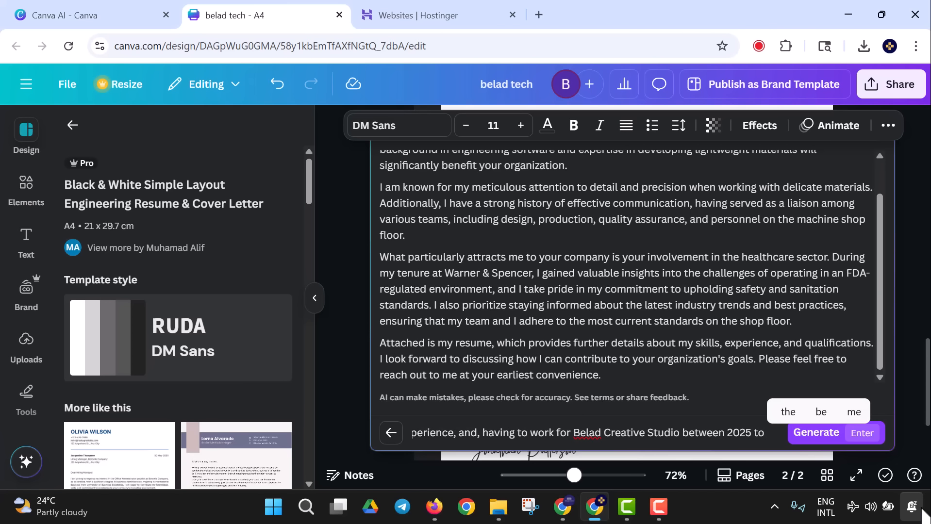
text( 202)
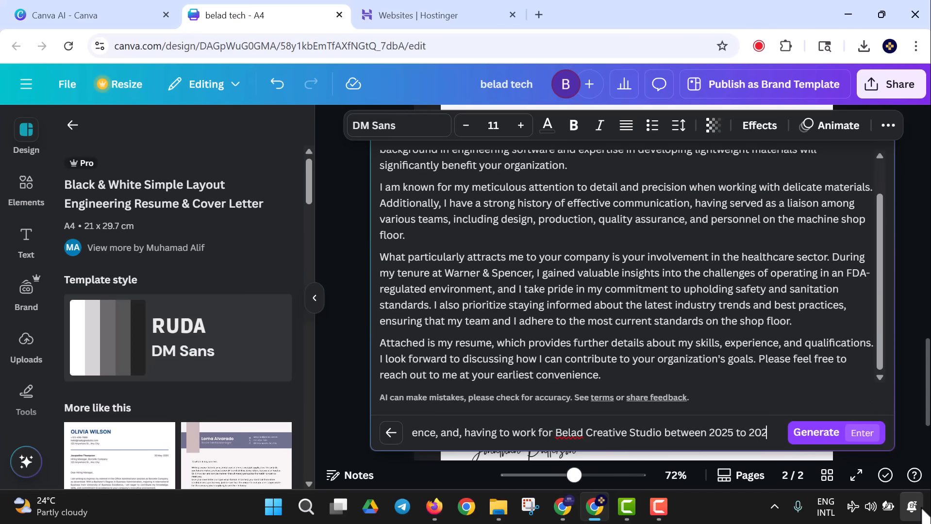
text(8)
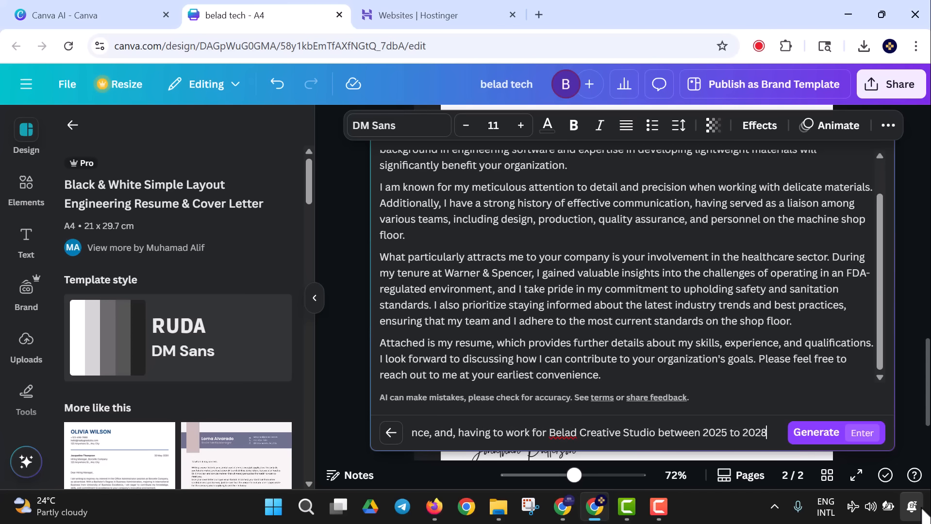
text(, )
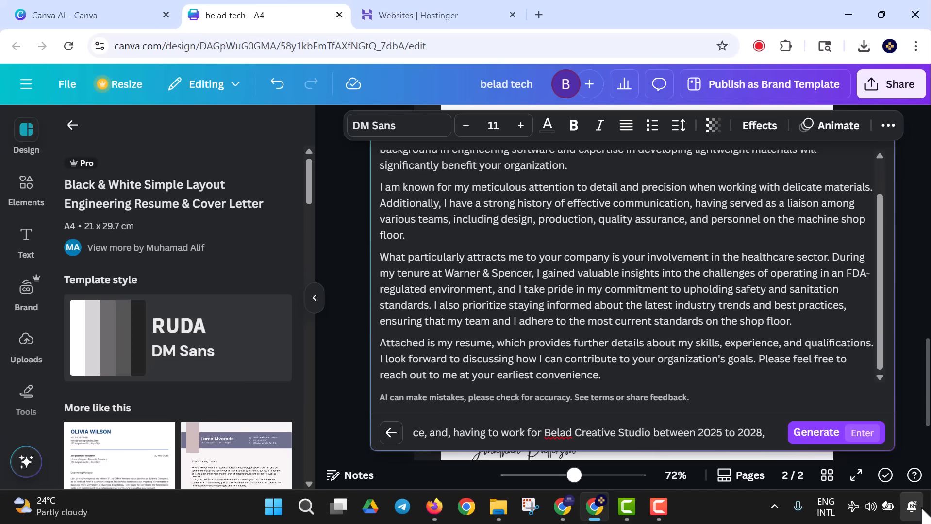
text(a)
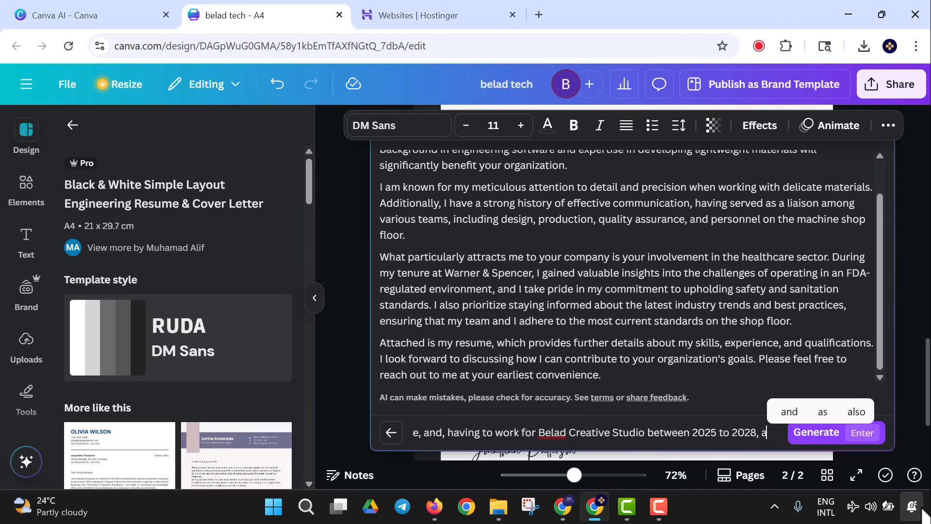
- Replace "Creative Studio" with "Tech Academy" as the 2025 to 2028 employer in the refinement prompt
key(Left)
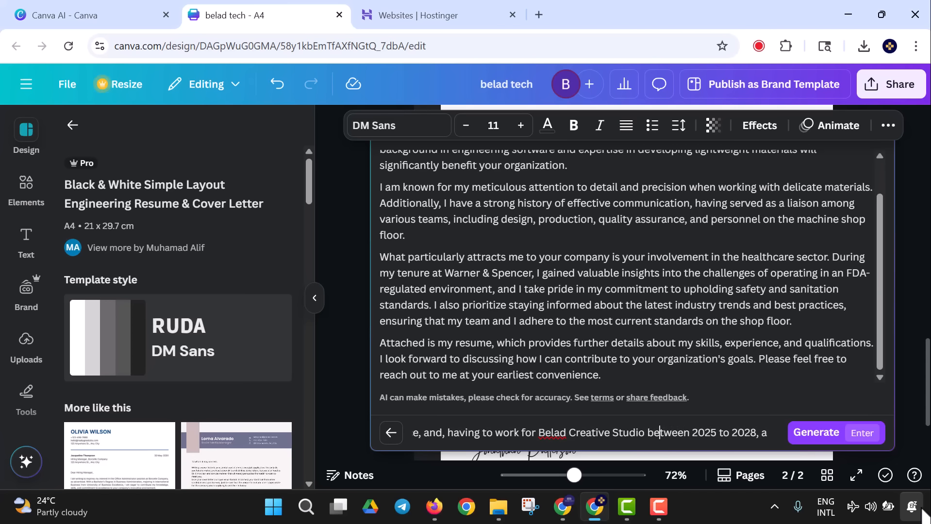
key(BackSpace)
key(BackSpace)
key(BackSpace)
key(BackSpace)
key(BackSpace)
key(BackSpace)
key(BackSpace)
key(BackSpace)
key(BackSpace)
key(BackSpace)
key(BackSpace)
key(BackSpace)
key(BackSpace)
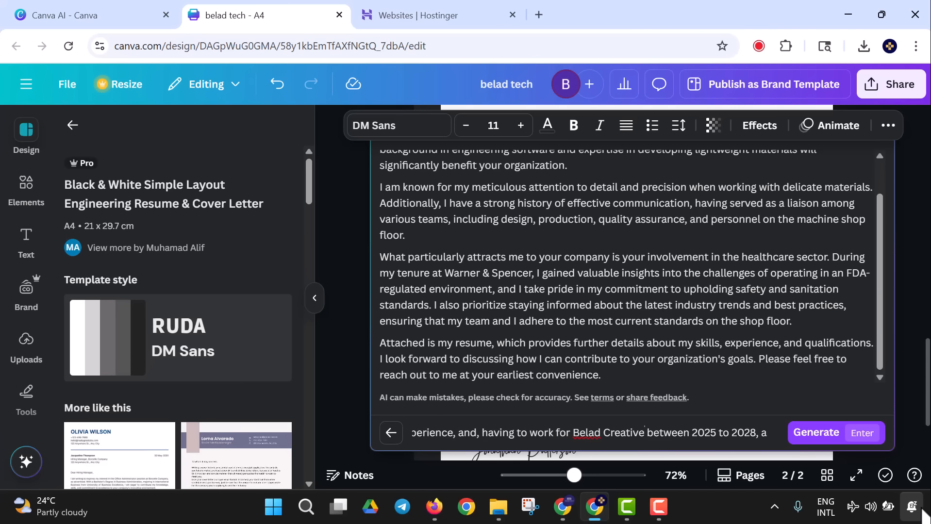
key(BackSpace)
key(BackSpace)
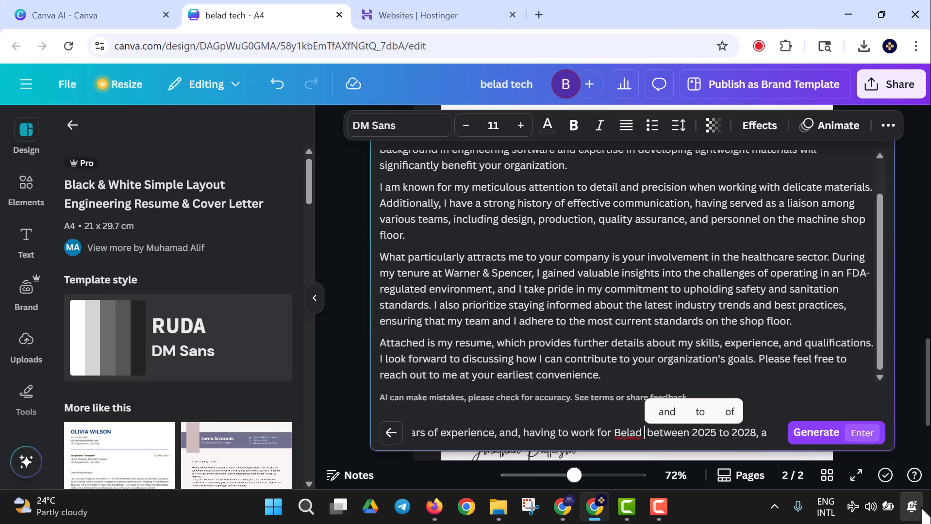
text(Tech Aca )
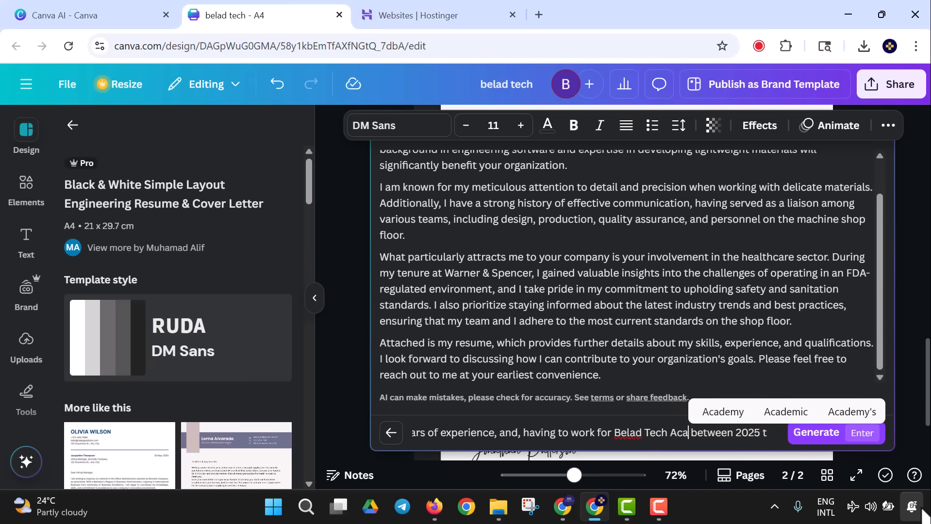
text(demt)
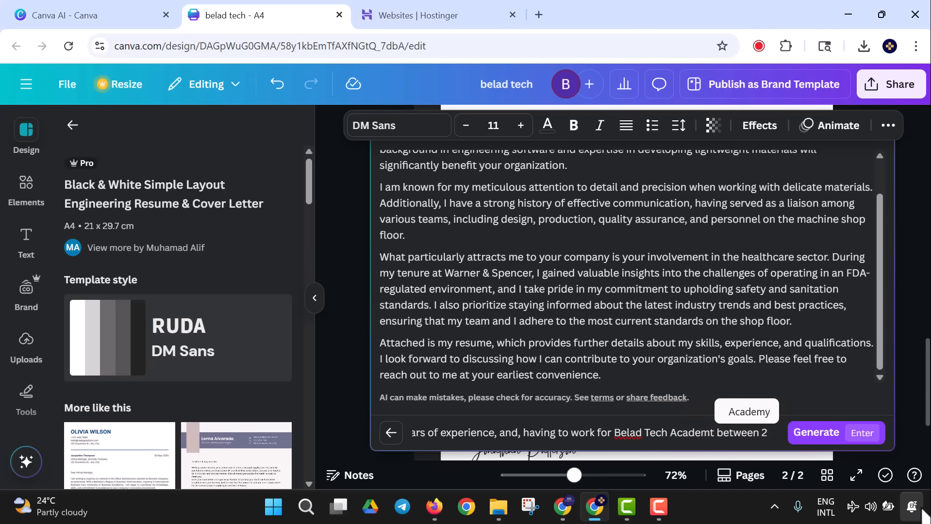
key(BackSpace)
text(y)
key(Right)
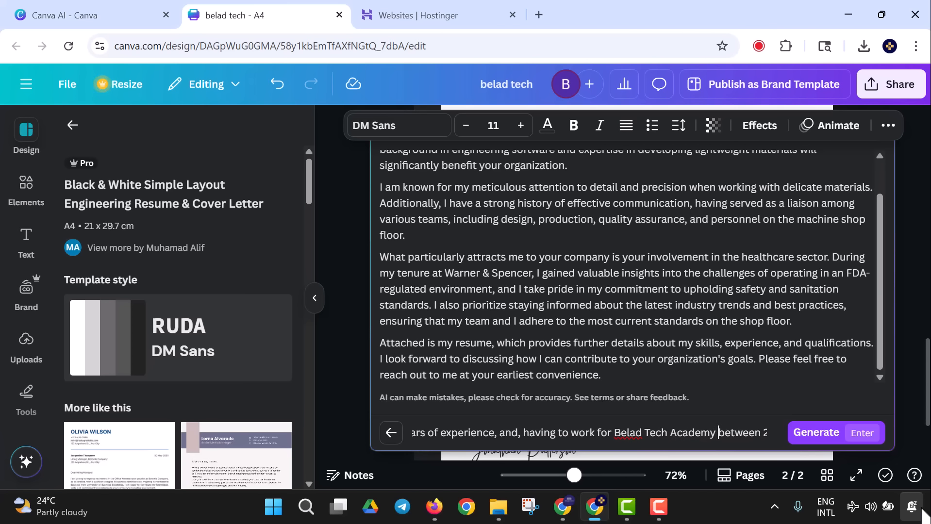
- Complete the end of the refinement prompt so it reads "and belad Creative Studio between 2029 to 2035."
key(End)
text(, a)
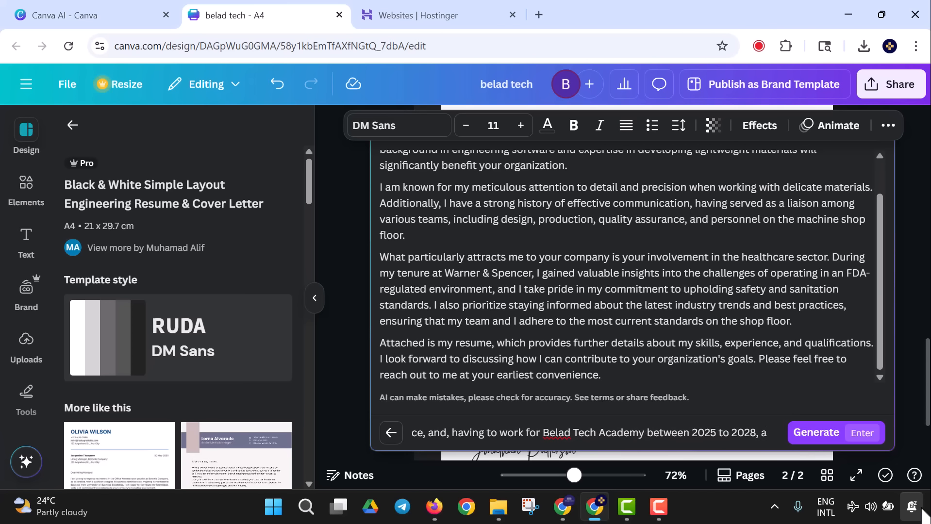
text(nd be)
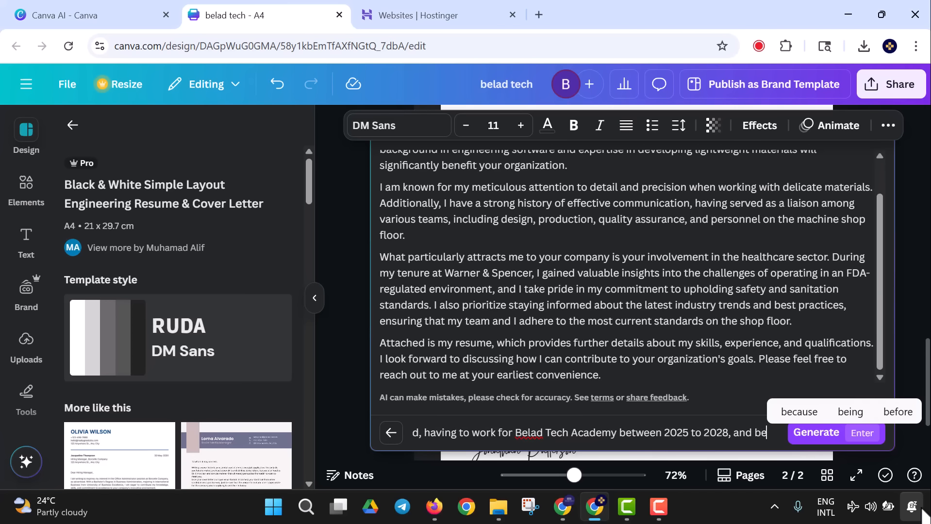
text(lad)
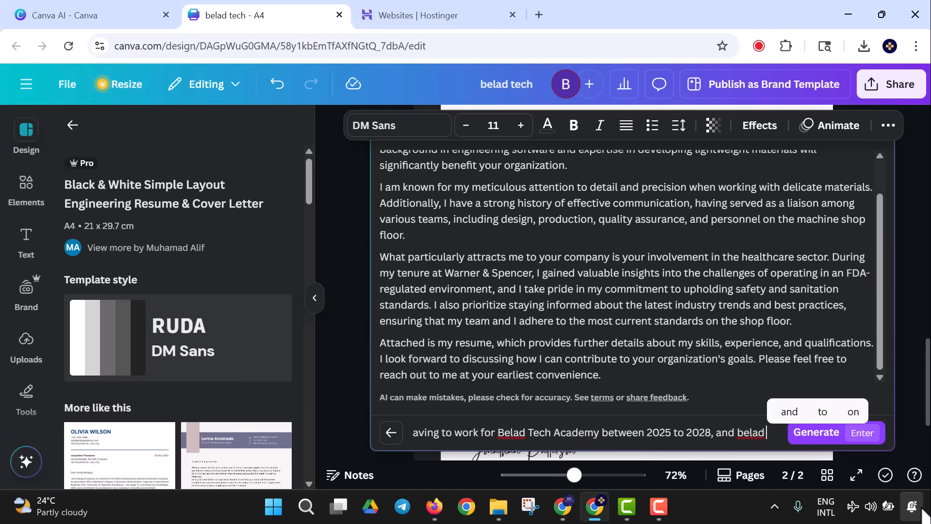
text( Creativ)
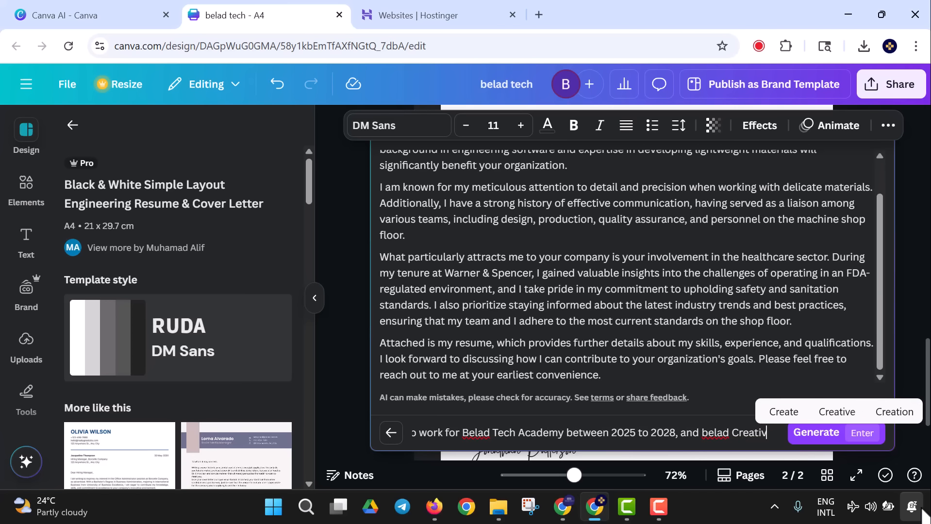
text(e Studio)
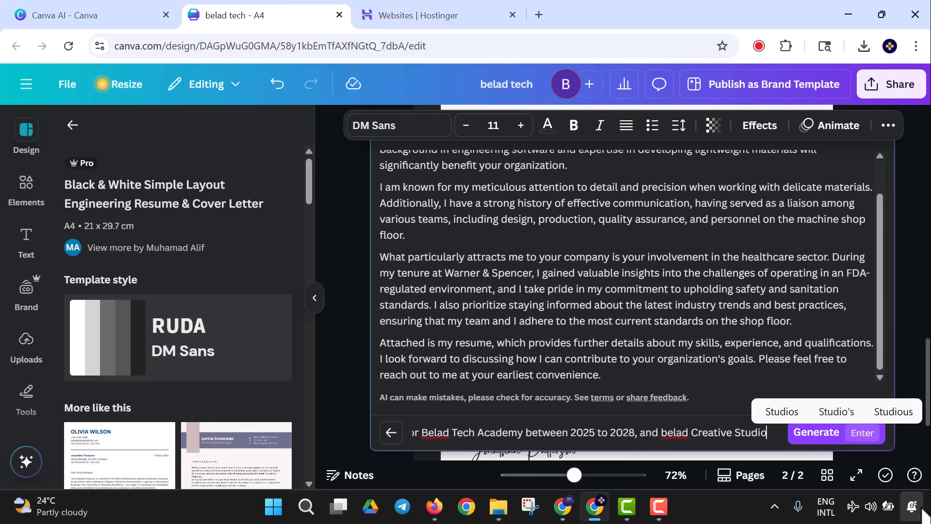
text( between)
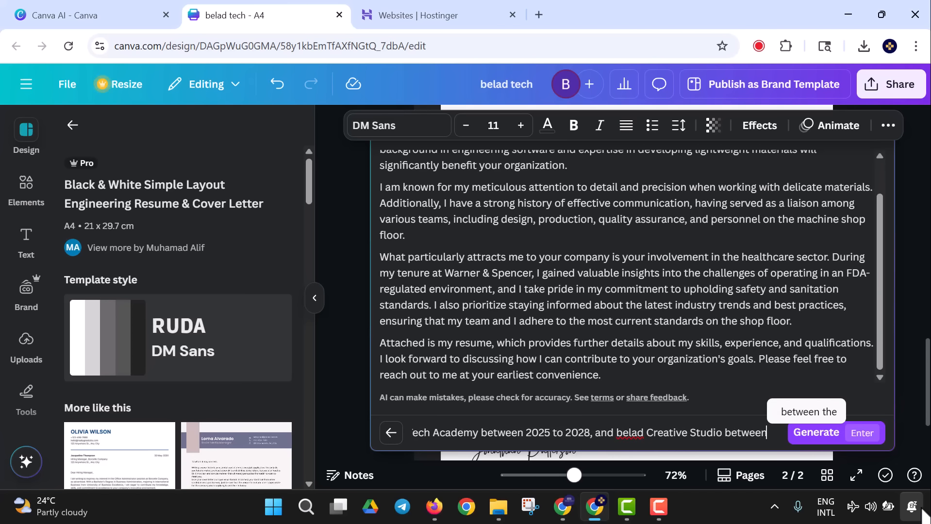
text( 202)
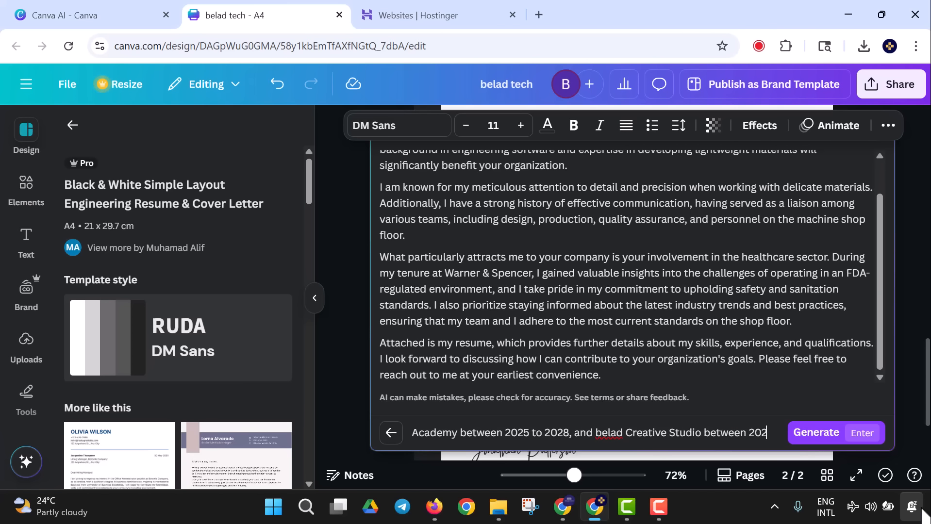
text(9 to)
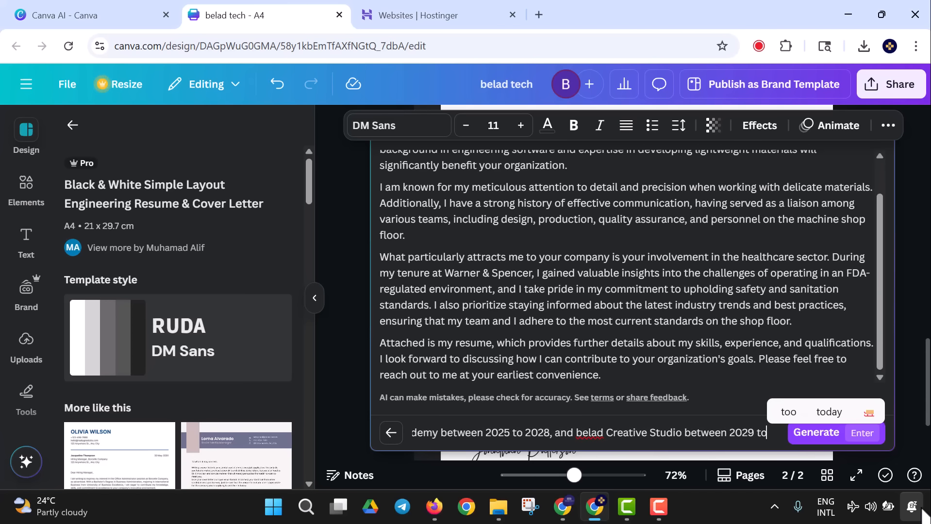
text( 20)
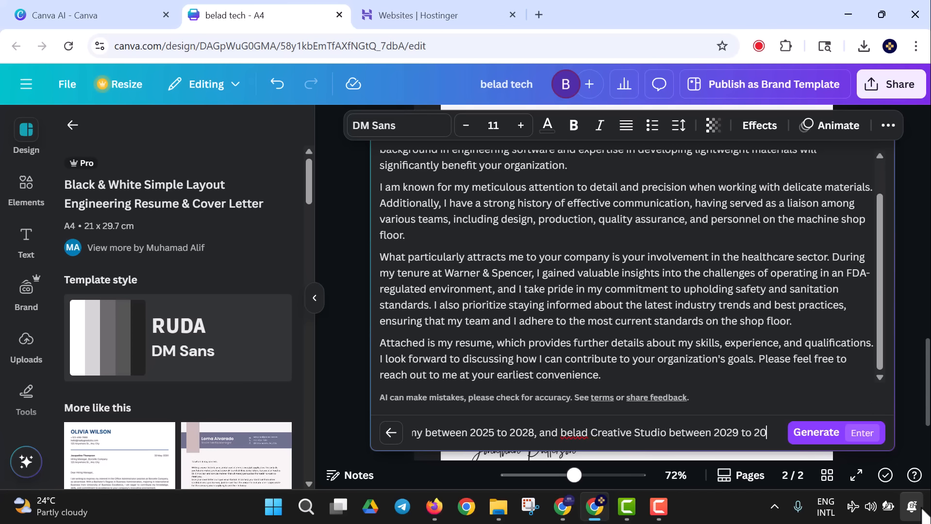
text(35)
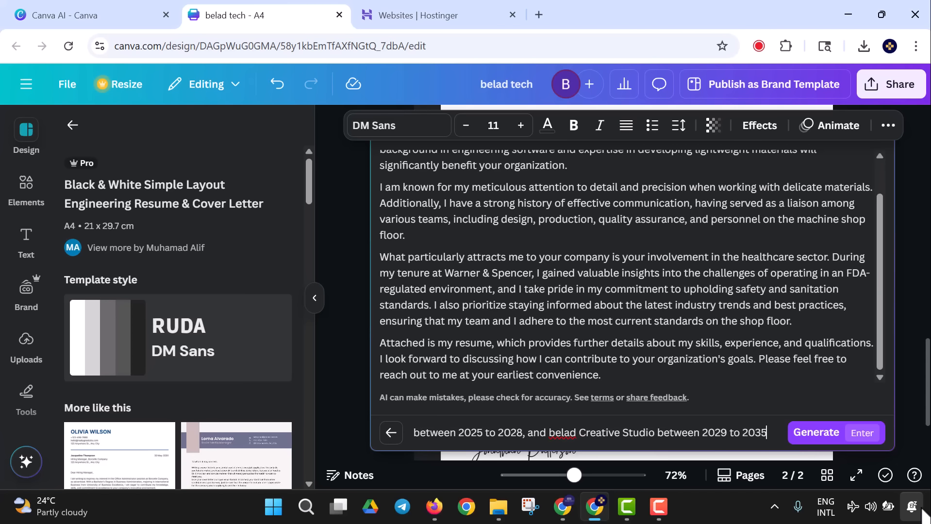
text(.)
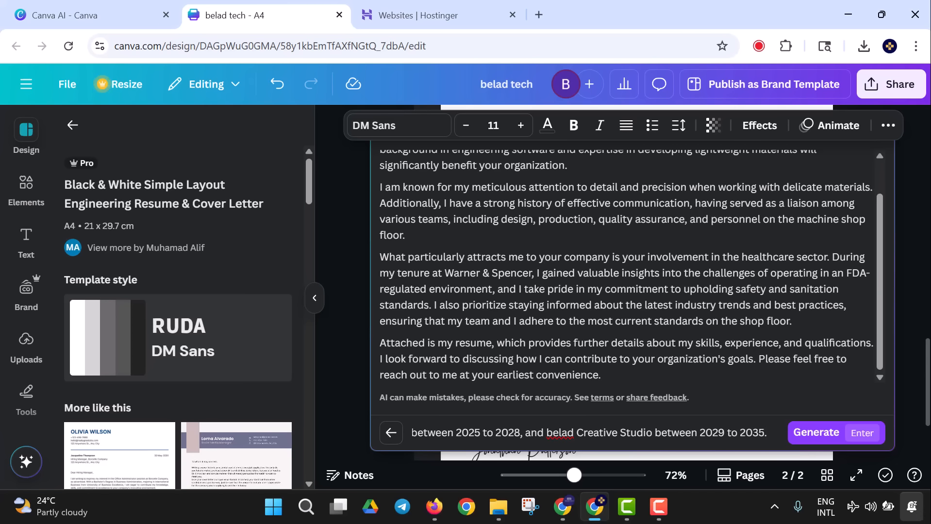
- Capitalize "belad" as "Belad" before Creative Studio in the prompt and generate the refined cover letter
right_click(574, 433)
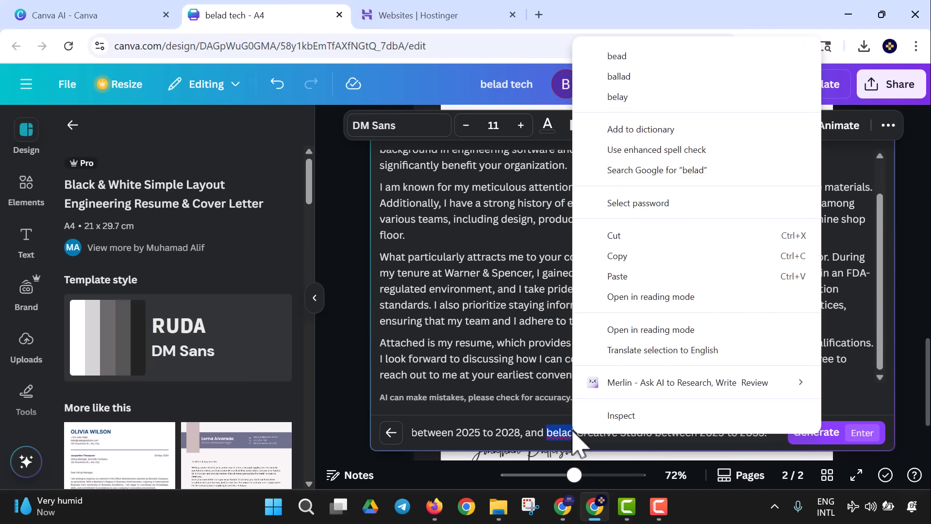
click(558, 452)
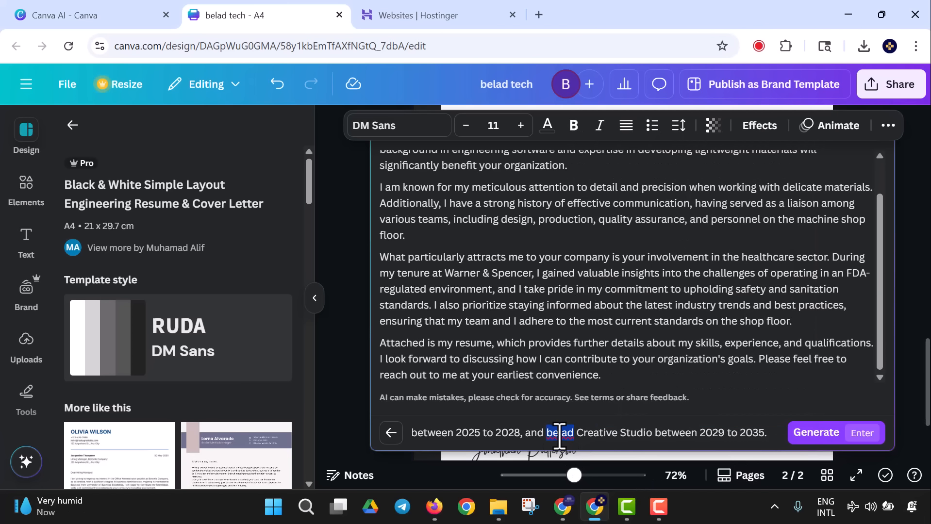
click(554, 433)
key(BackSpace)
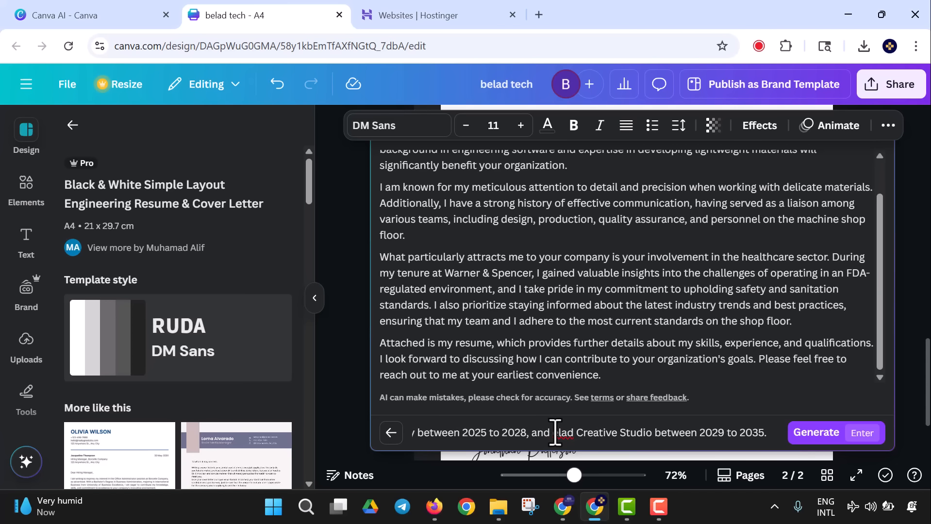
text(B)
click(802, 429)
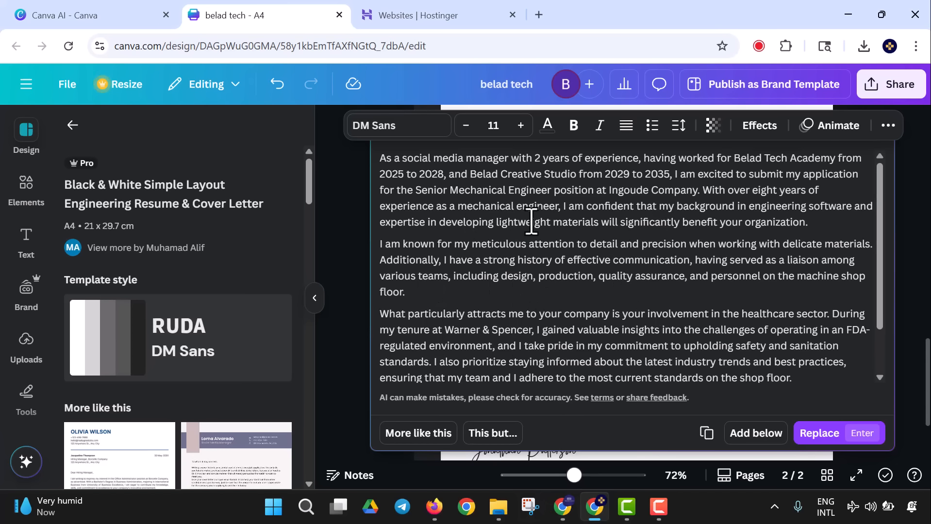
- Highlight "Senior Mechanical Engineer position at Ingoude Company." in the first paragraph of the generated letter
drag(418, 191, 709, 191)
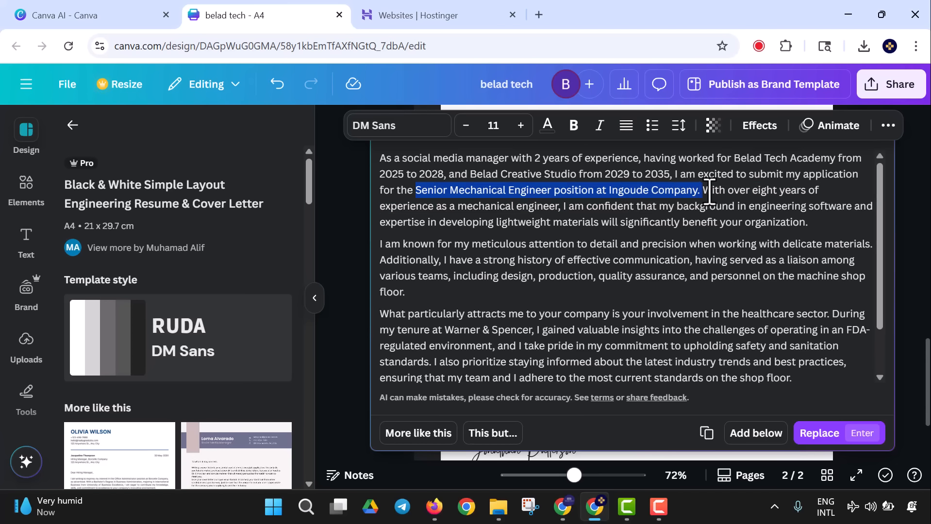
click(668, 209)
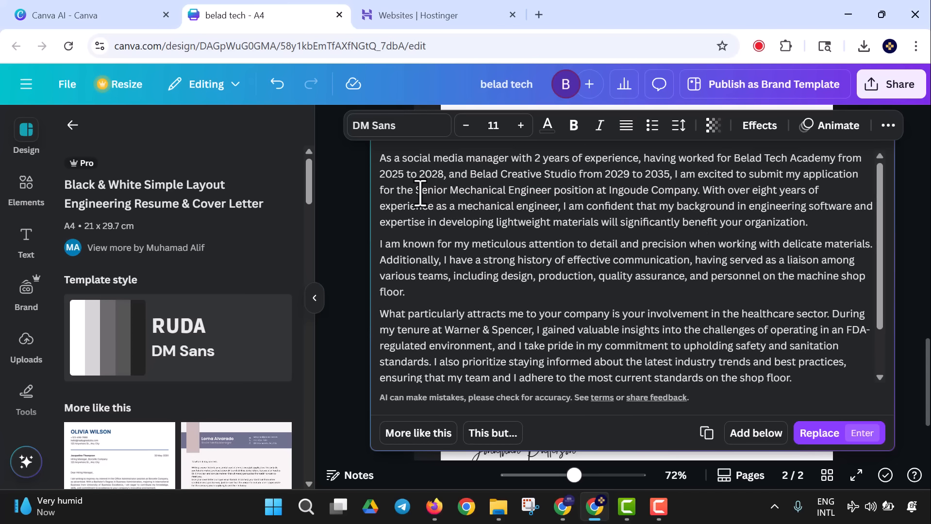
drag(420, 194, 708, 196)
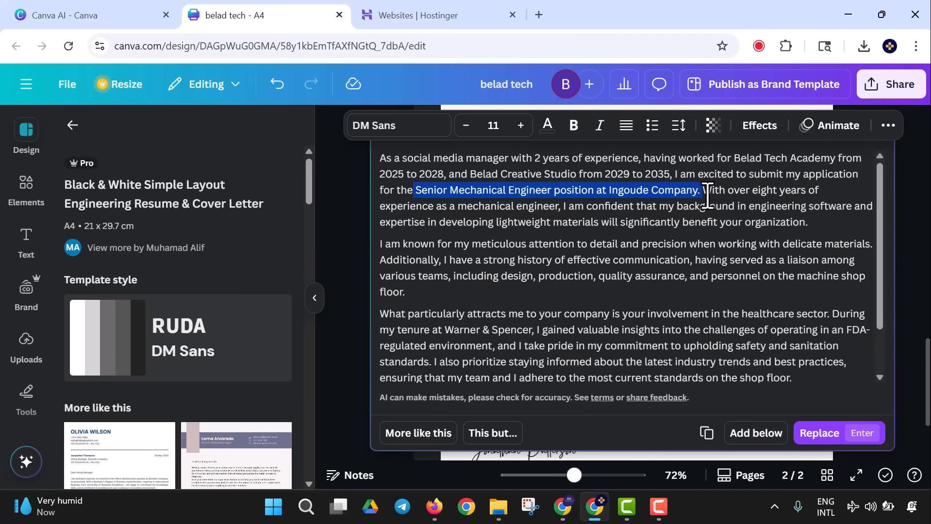
- Copy the highlighted phrase into a "This but..." refinement prompt reading "this is not correct, Senior Mechanical Engineer position at Ingoude Company."
right_click(679, 194)
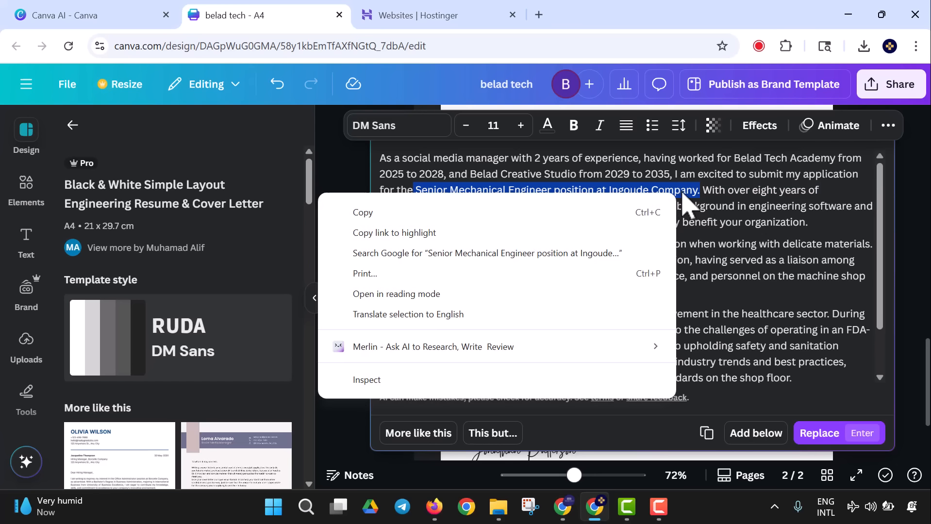
click(470, 211)
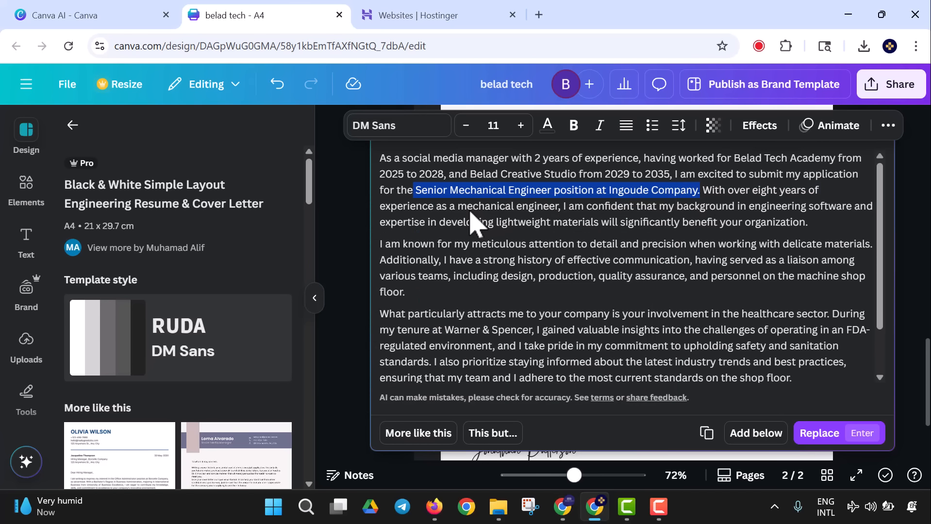
click(478, 435)
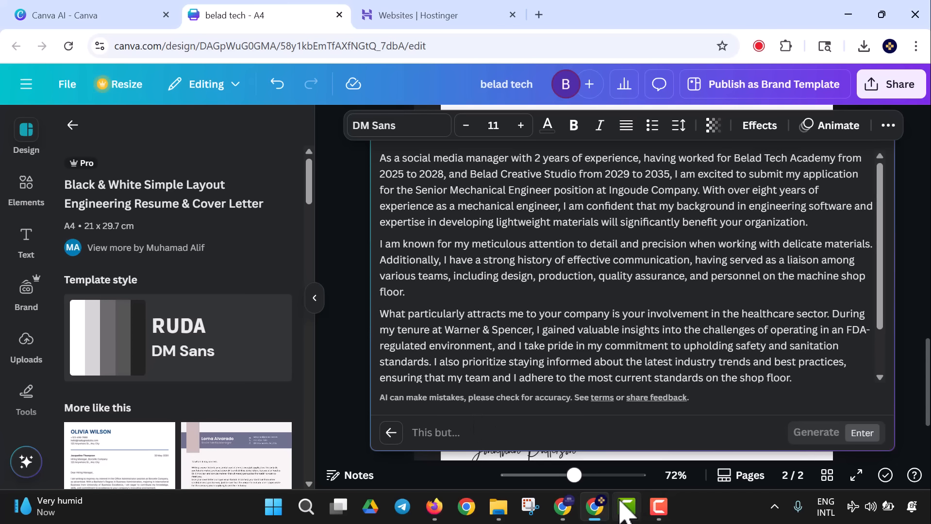
key(ctrl+v)
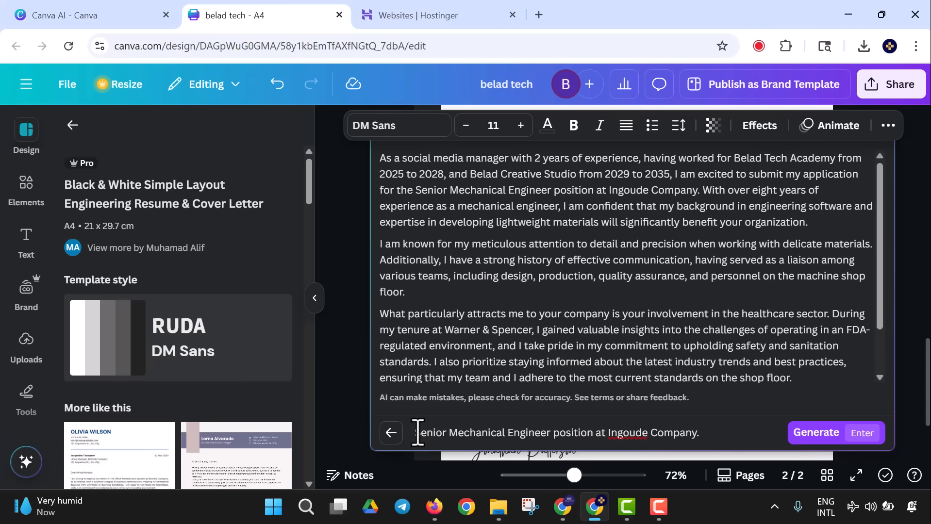
text(this is n)
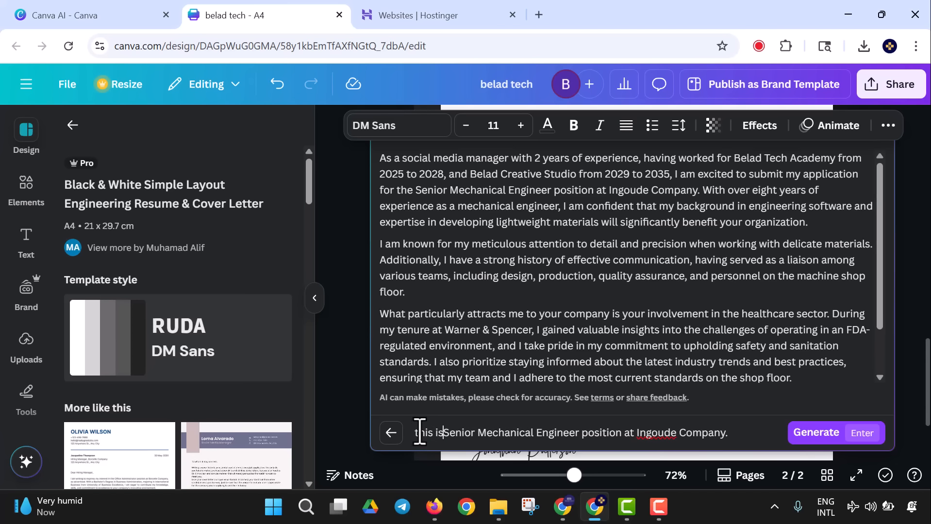
text(ot c)
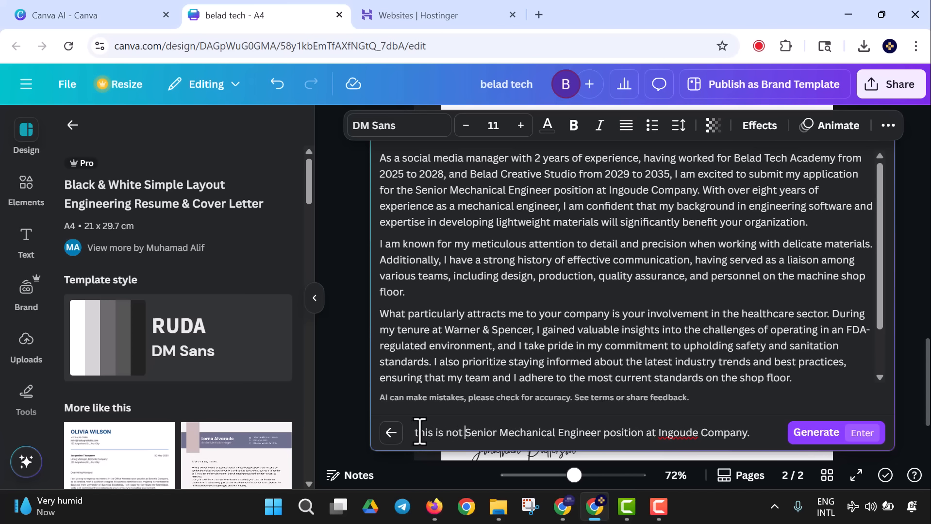
text(orrect)
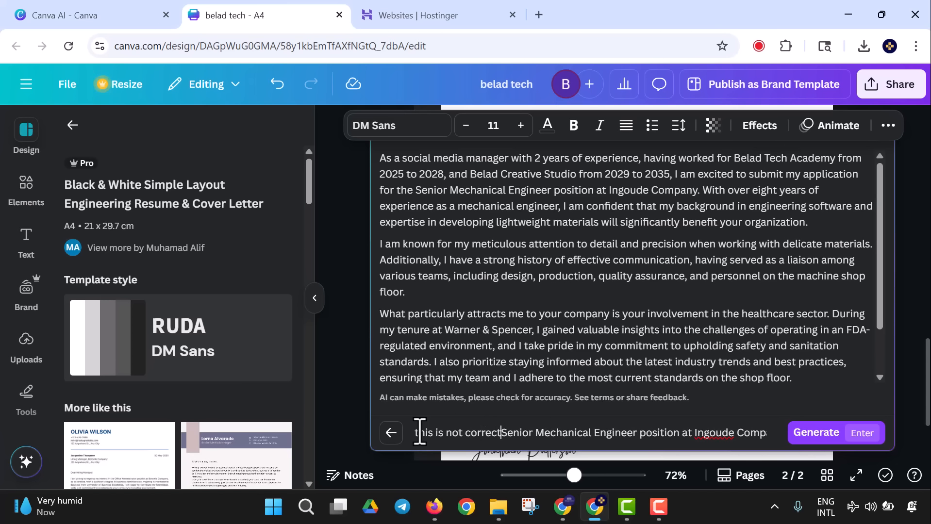
text(,)
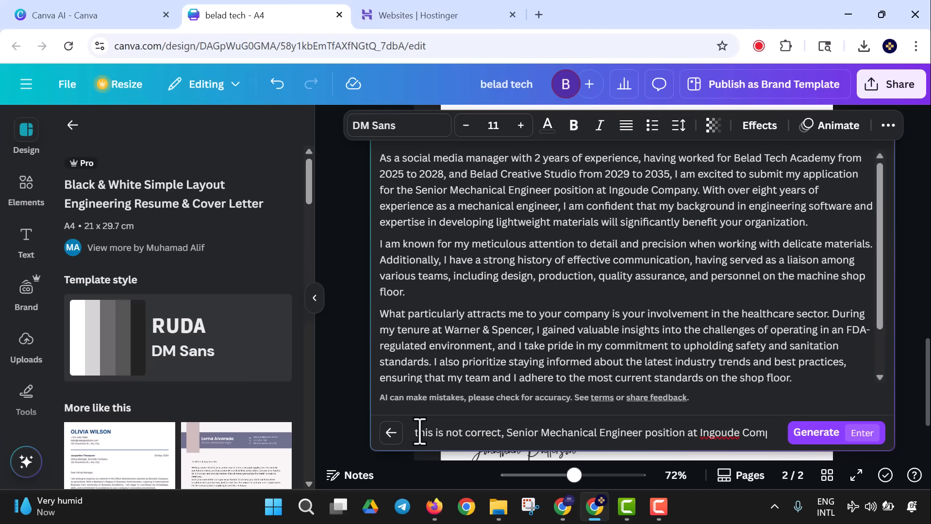
- Append "I am applying as a social media manager to the Memazon Group of company." to the prompt and generate the letter again
key(End)
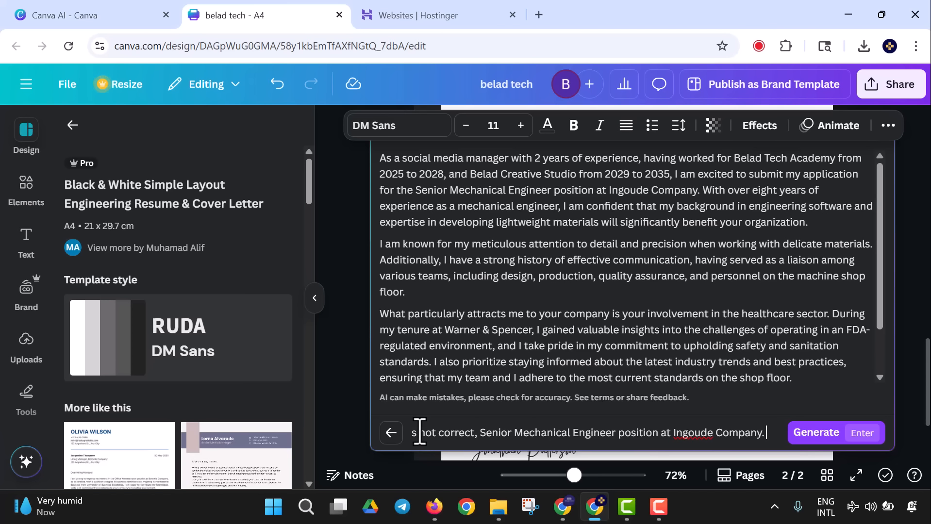
text(I am a)
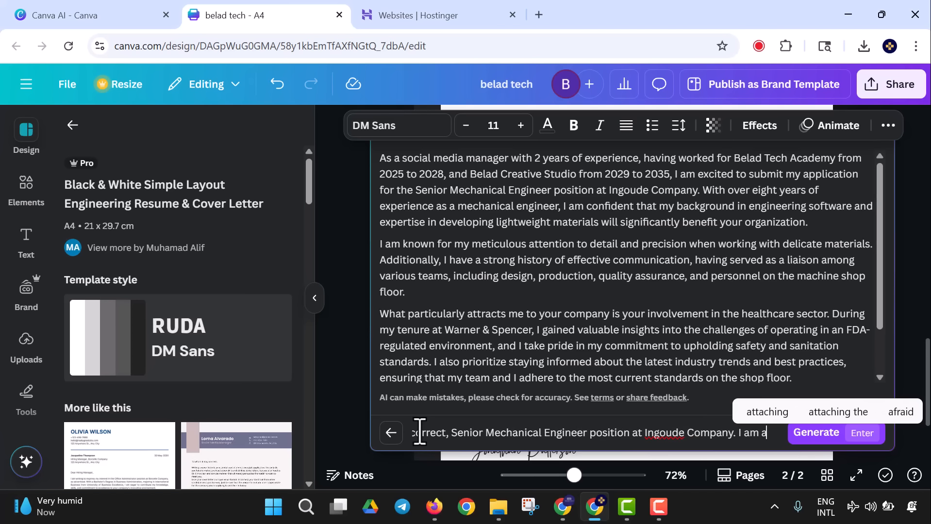
text(pply)
text(ing)
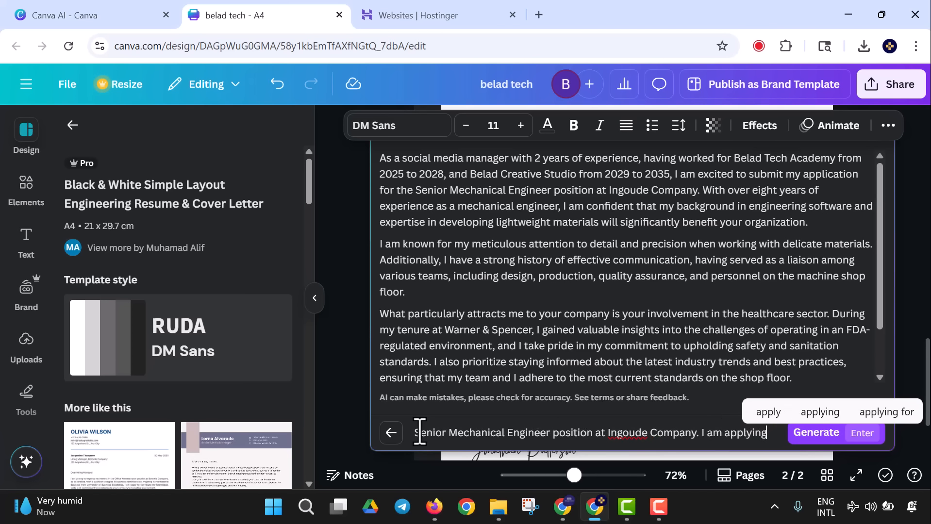
text( as a soc)
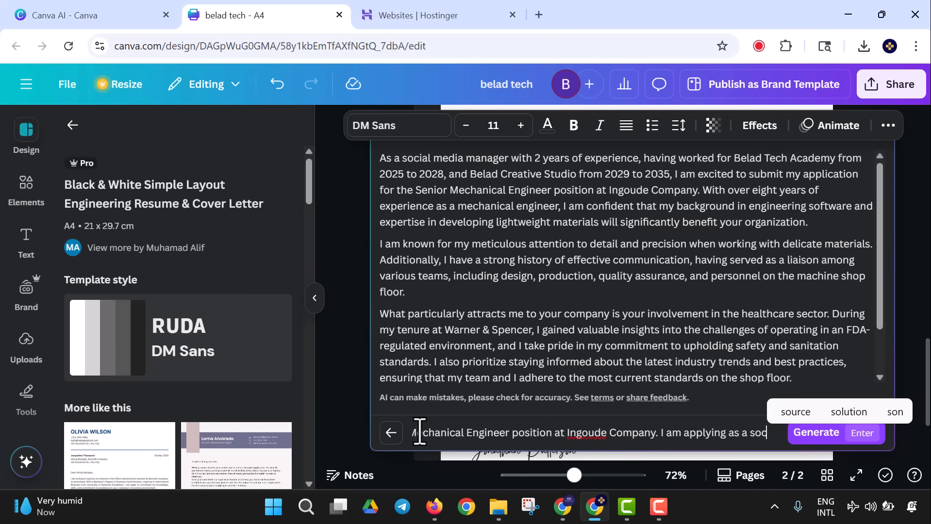
text(ial media )
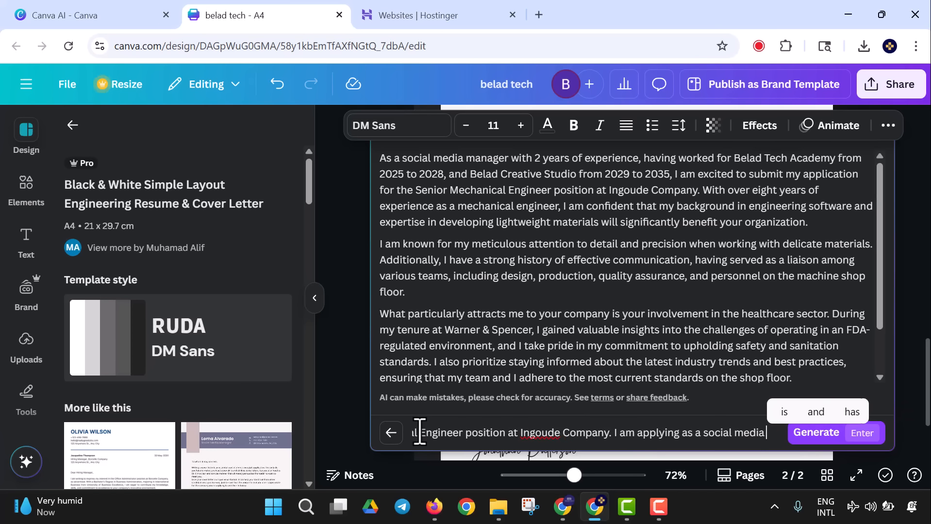
text(manager t)
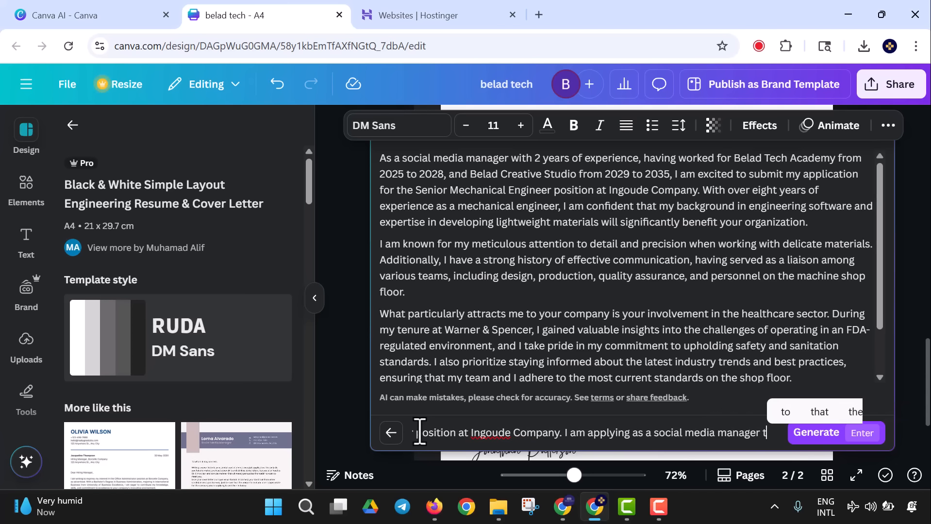
text(o the Me)
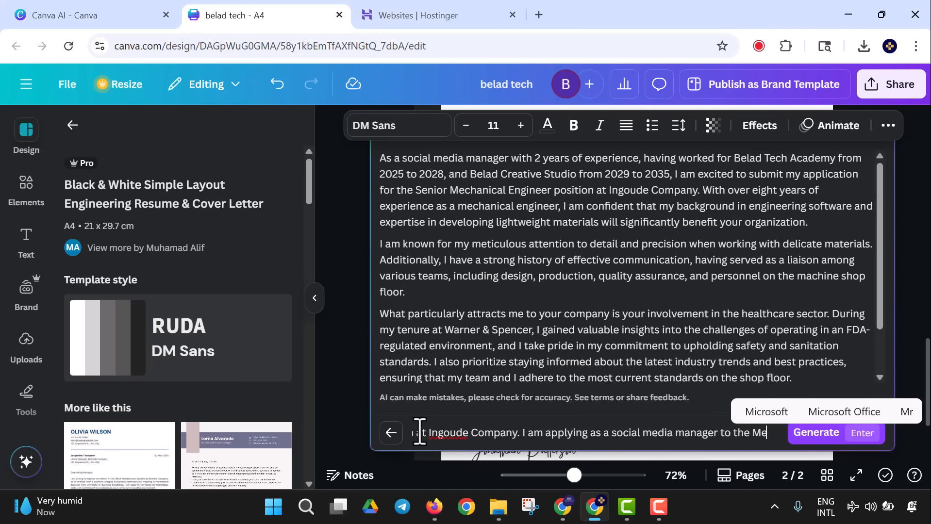
text(mazon )
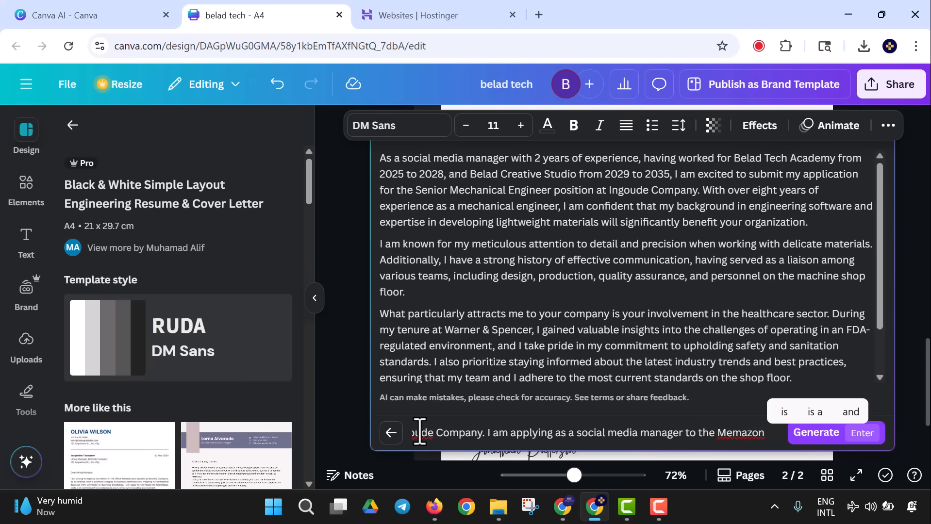
text(Group of)
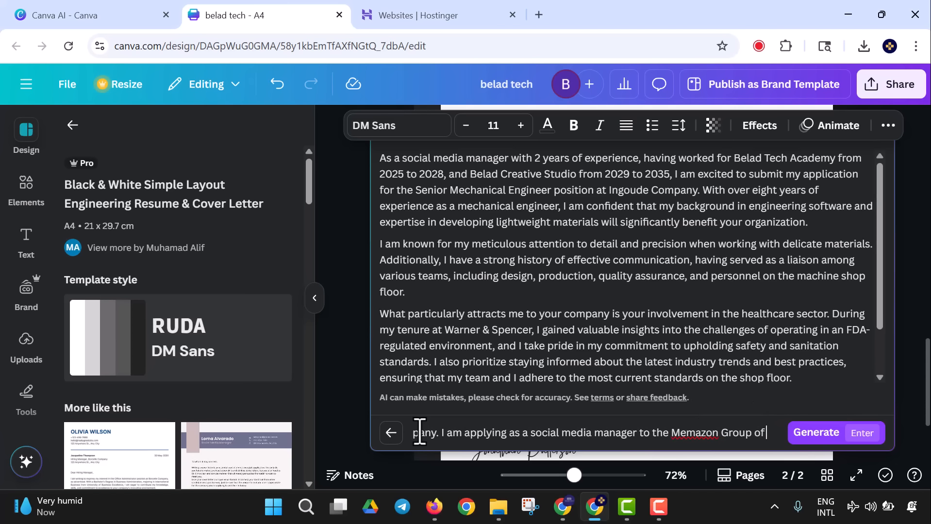
text( company)
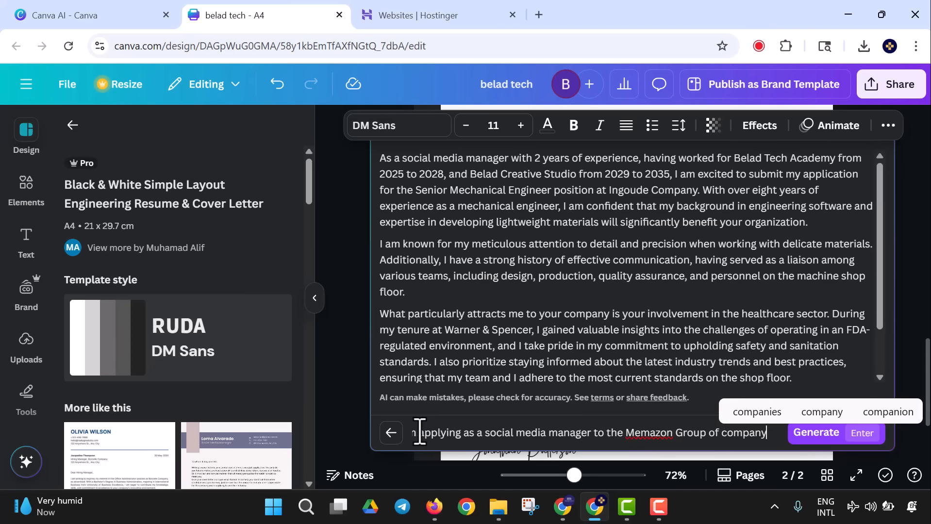
text(.)
key(Return)
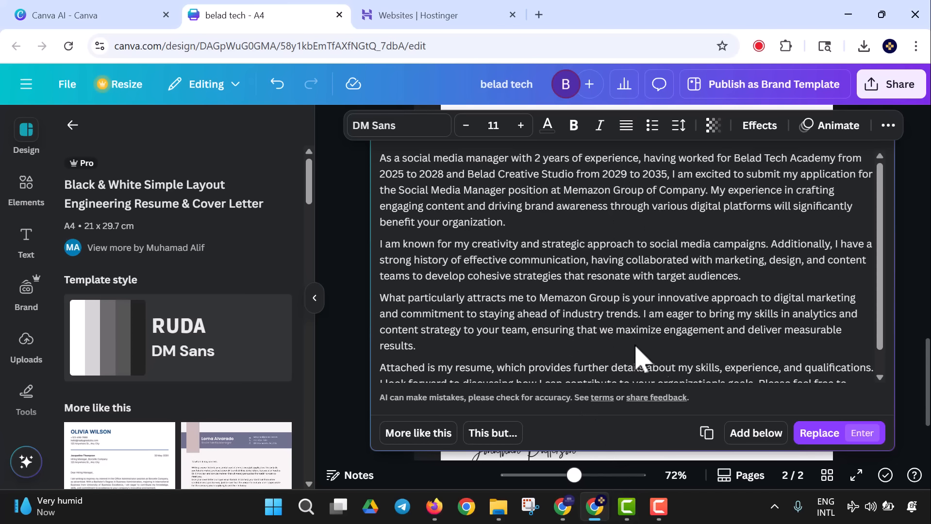
- Replace the cover letter's body text with the newly generated version and deselect it
click(818, 435)
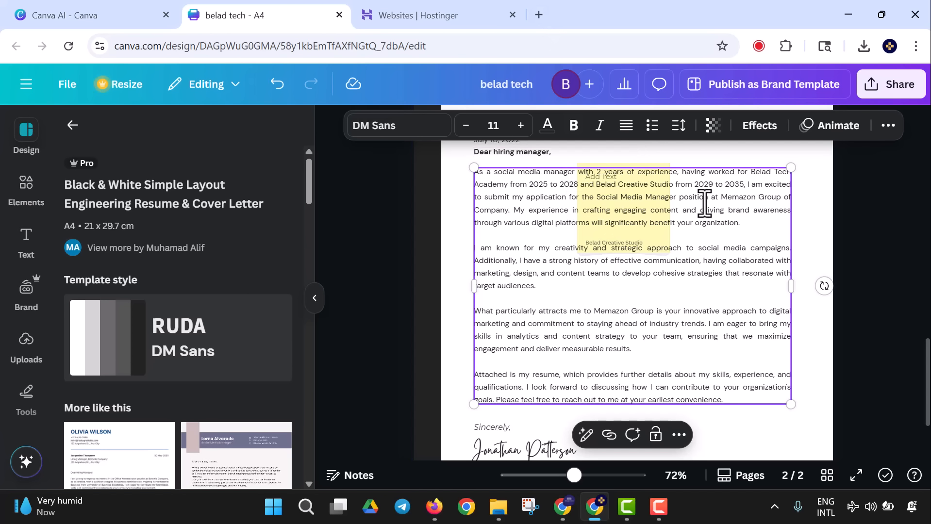
click(653, 273)
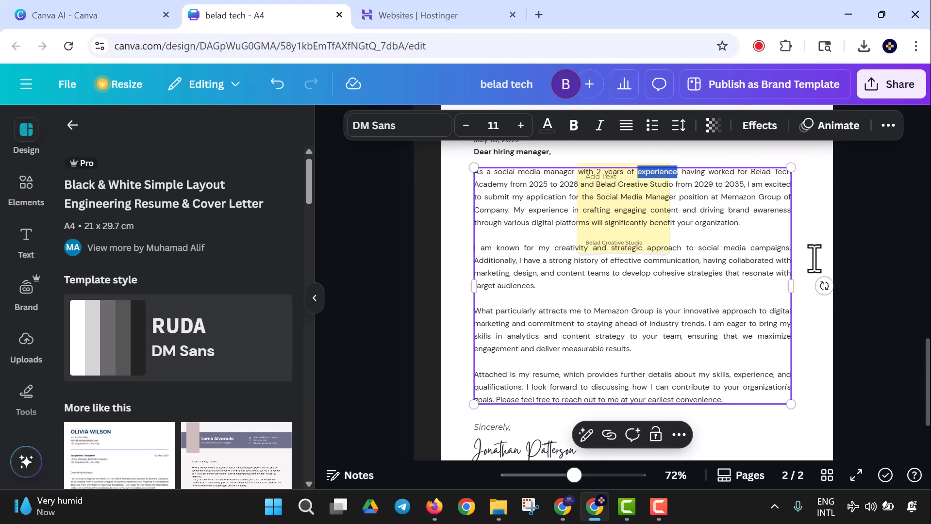
click(908, 278)
- Delete the yellow sticky note covering the first paragraphs of the cover letter
scroll(883, 266, up, 3)
click(622, 383)
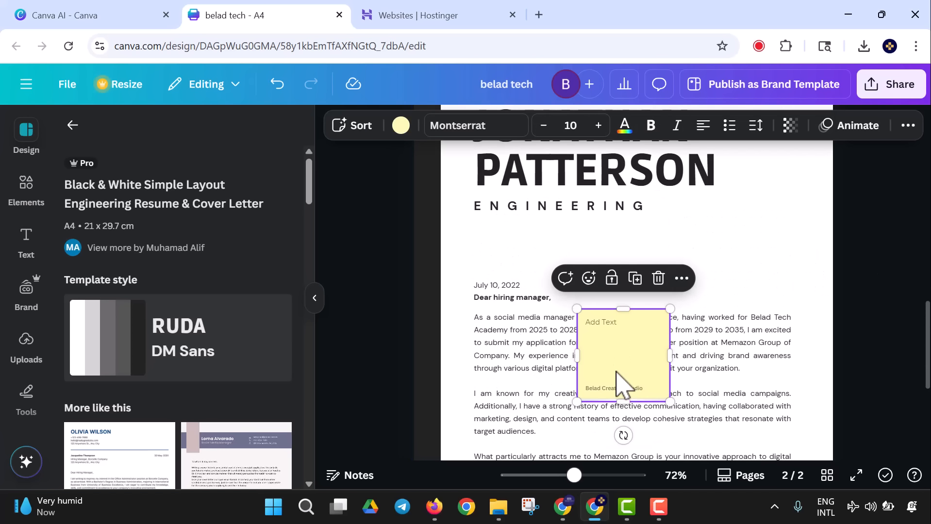
key(Delete)
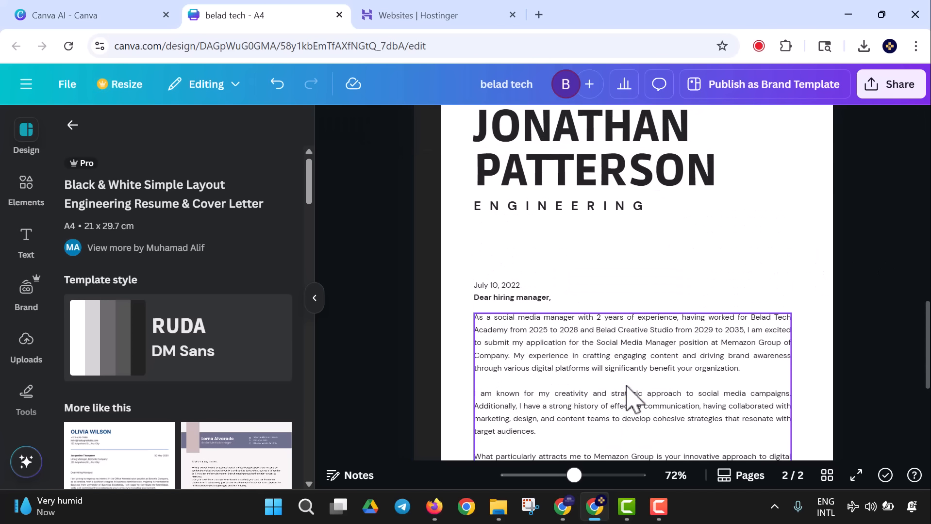
- Change the cover letter's date above the greeting to July 10, 2037
click(533, 287)
double_click(533, 287)
click(534, 286)
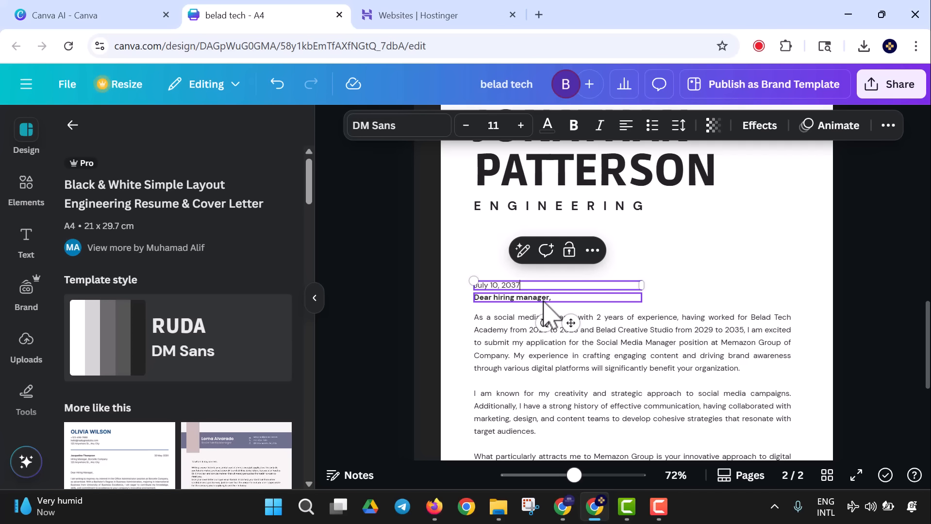
click(874, 328)
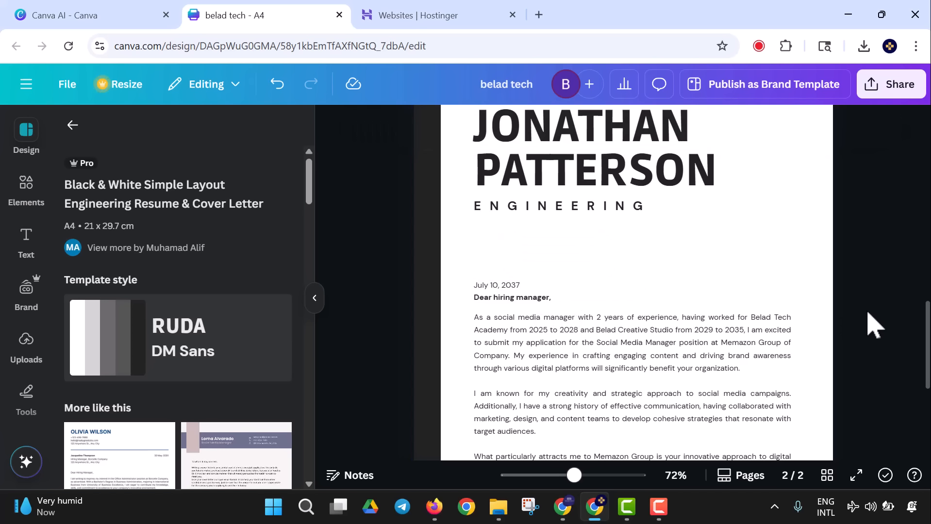
- Select the signature under "Sincerely," and view the uploaded images available for the design
scroll(866, 316, down, 5)
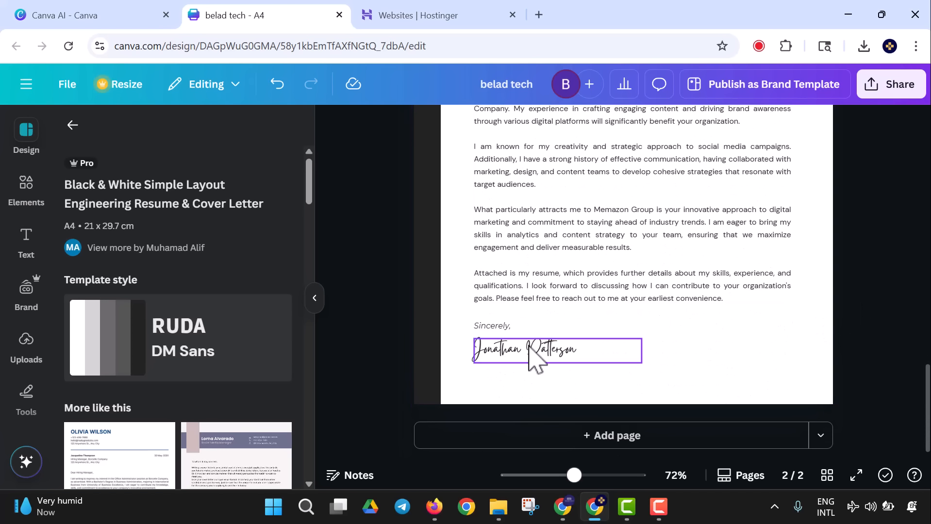
click(528, 347)
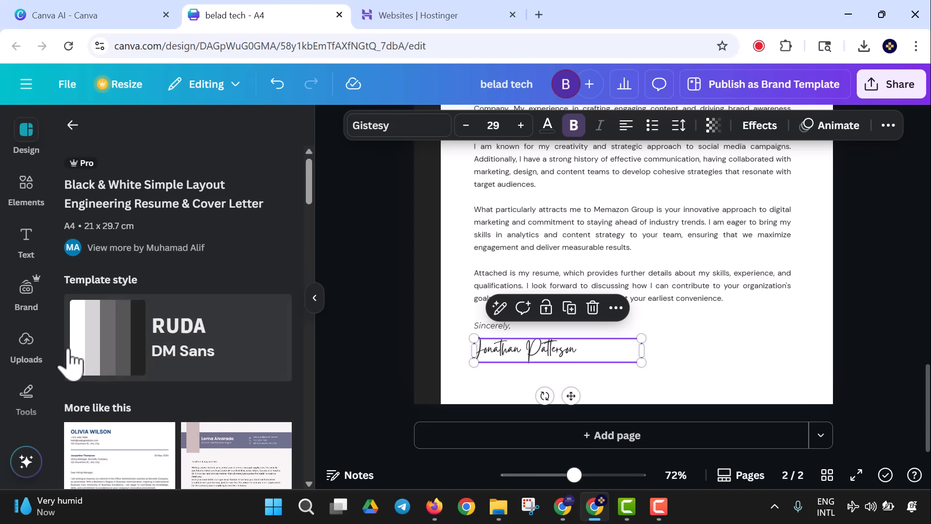
click(24, 342)
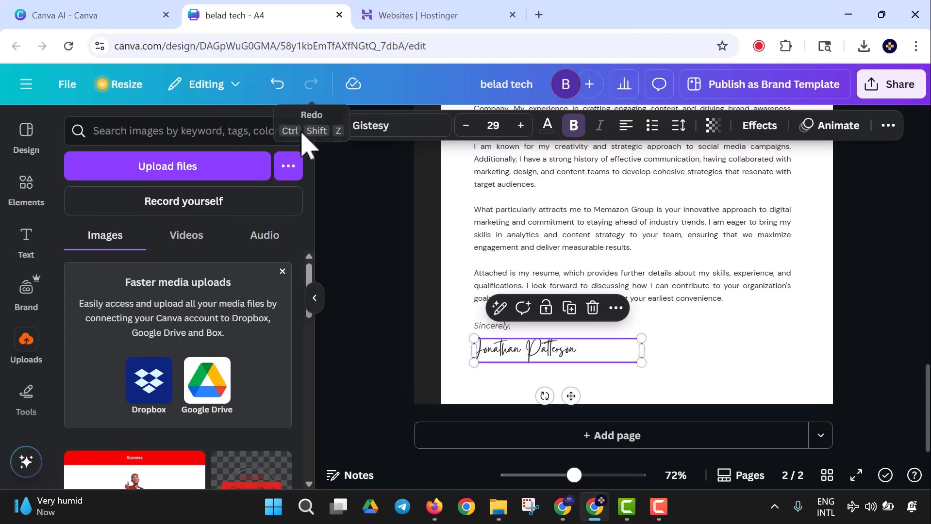
click(481, 223)
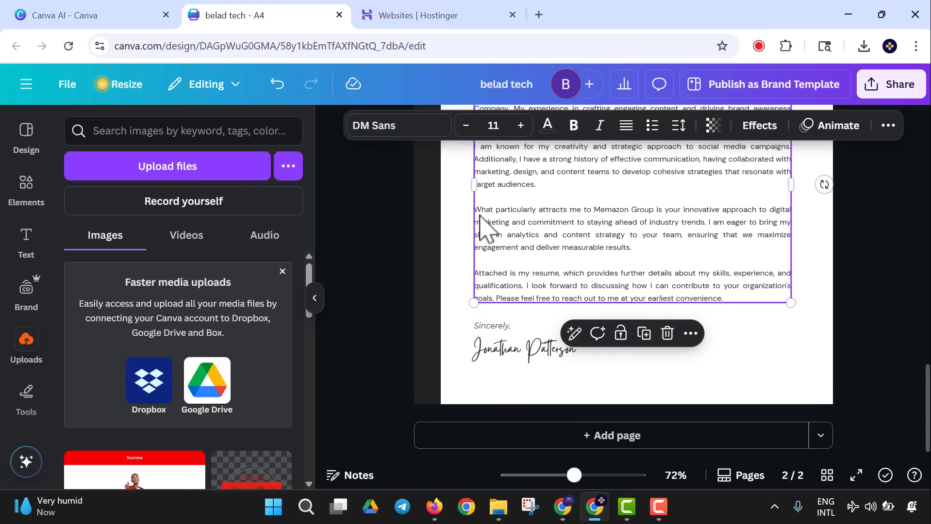
- Replace the "ENGINEERING" subtitle under the cover letter's name heading with "SOCIAL MEDIA MANAGEMENT" and deselect it
scroll(480, 189, up, 5)
scroll(480, 175, up, 3)
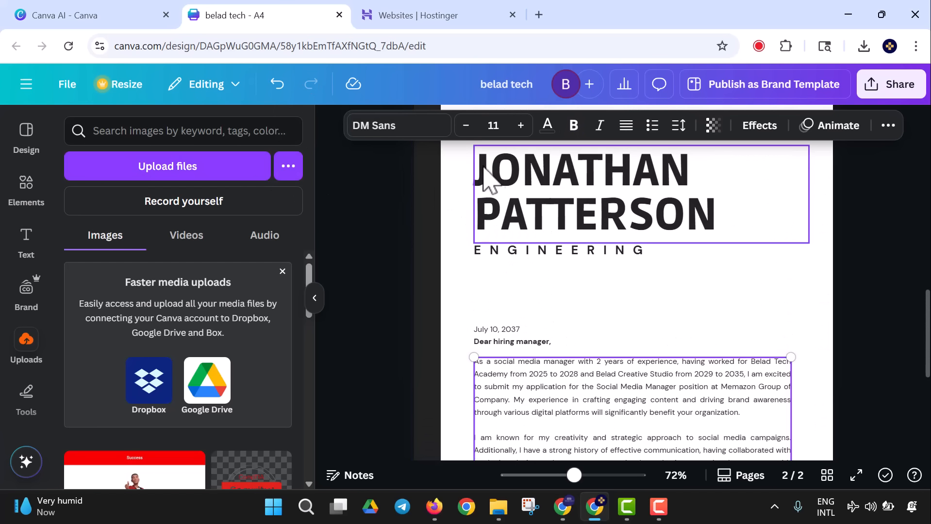
click(572, 255)
double_click(571, 255)
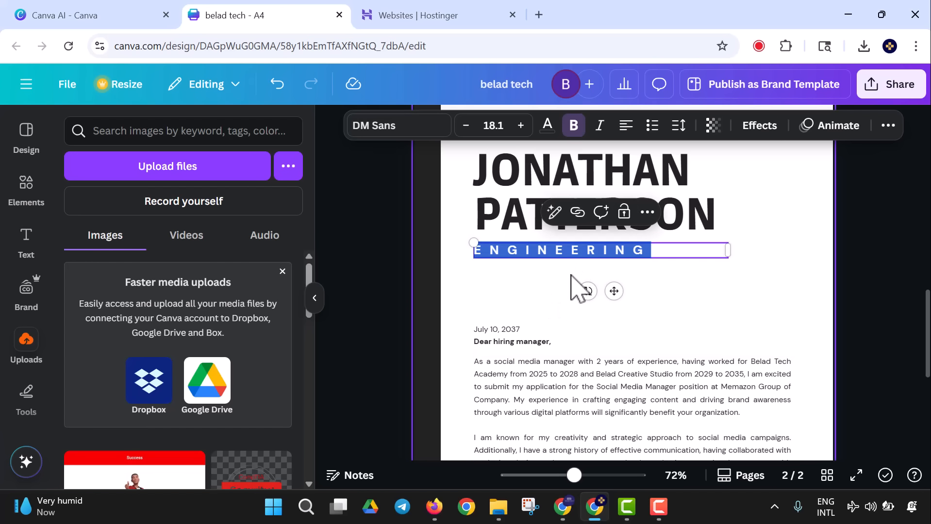
text(SOC)
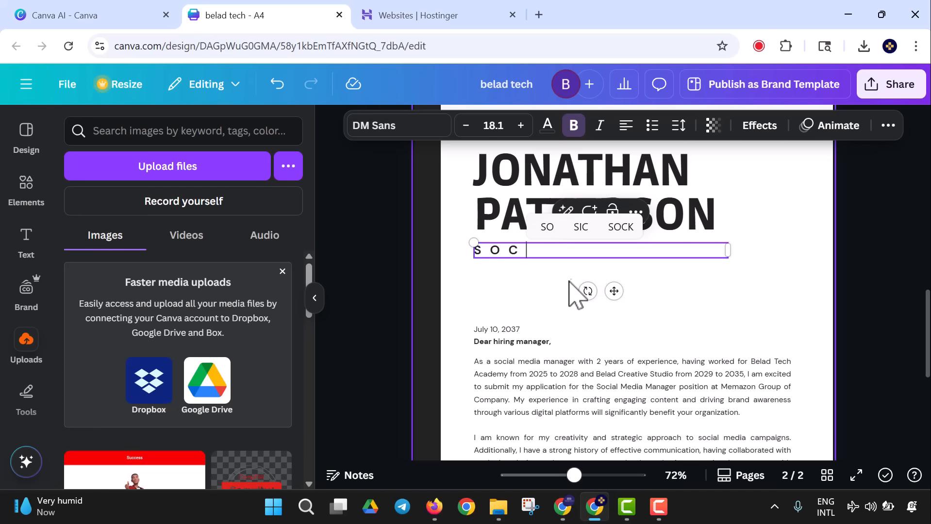
text(IAL M)
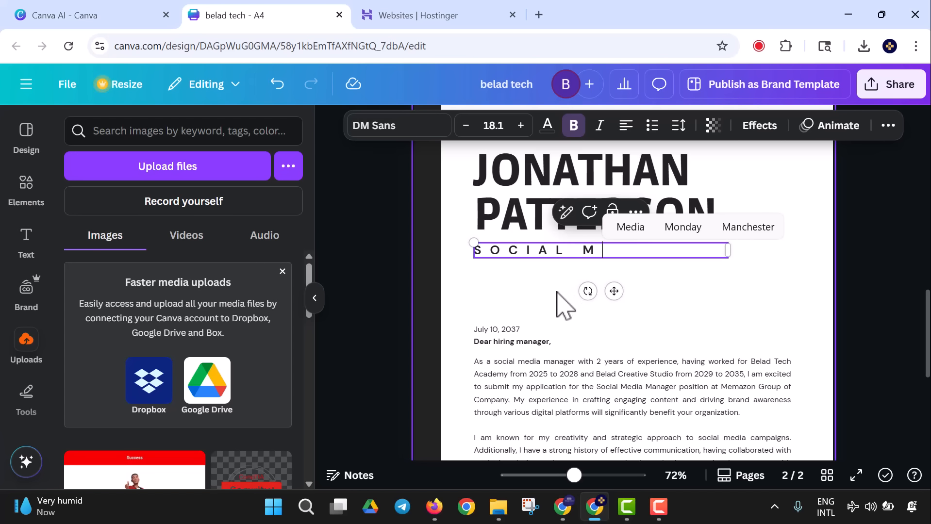
text(EDIA )
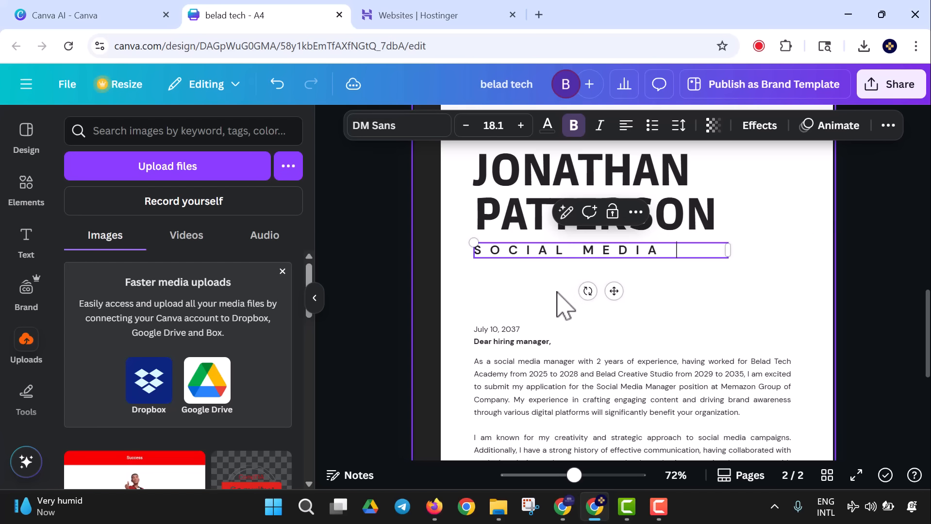
text(MA)
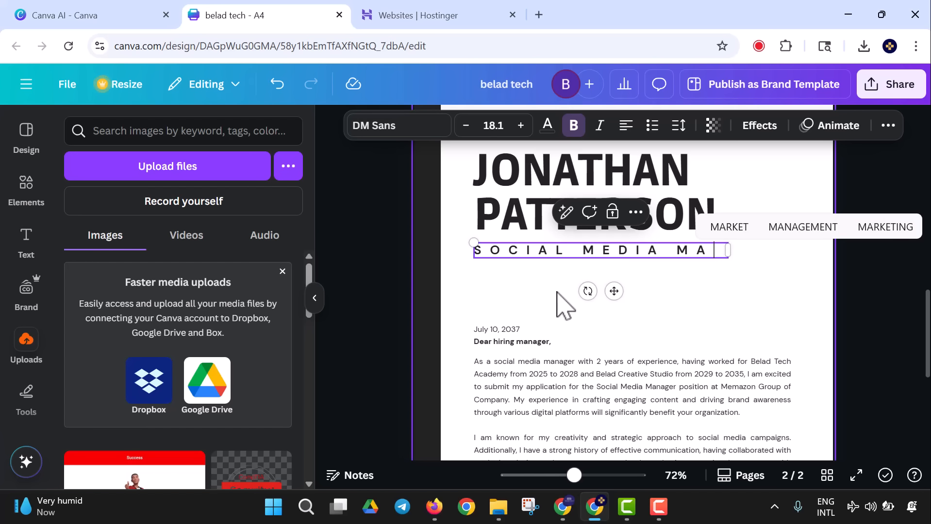
text(NA)
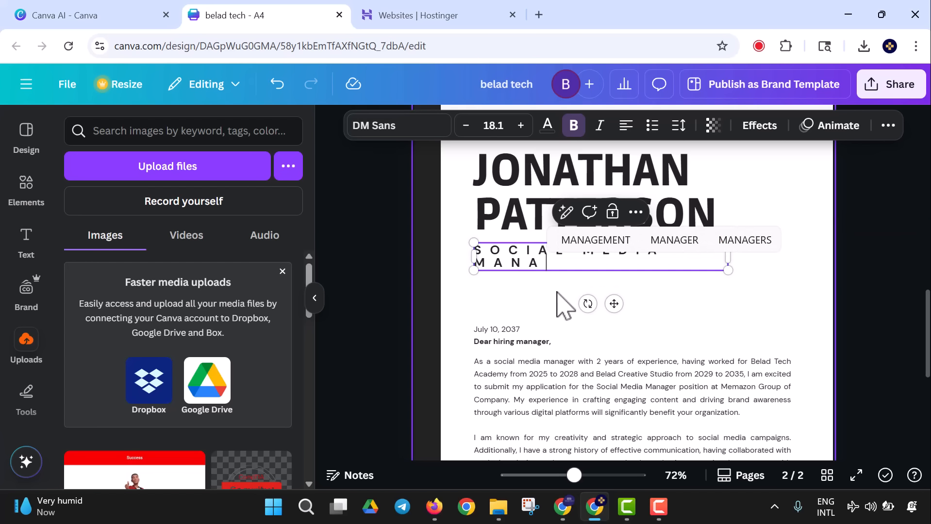
text(GEME)
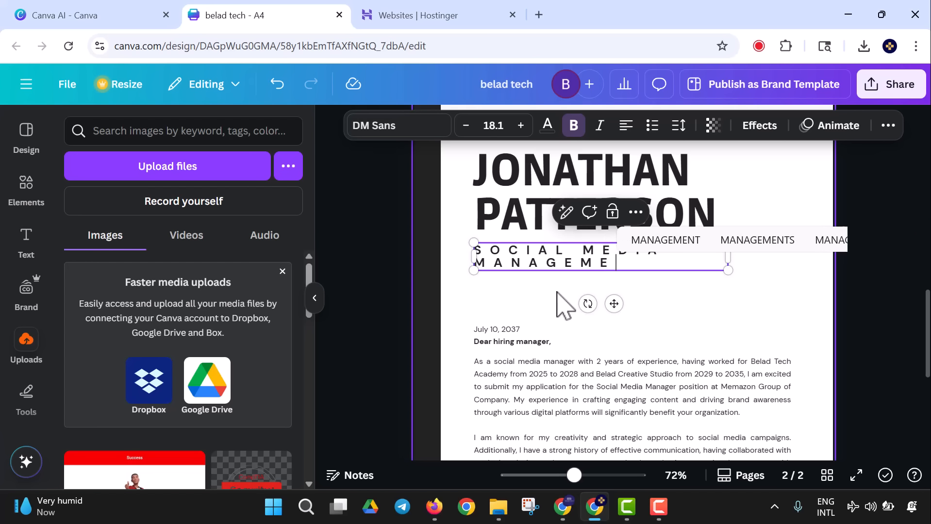
text(NT)
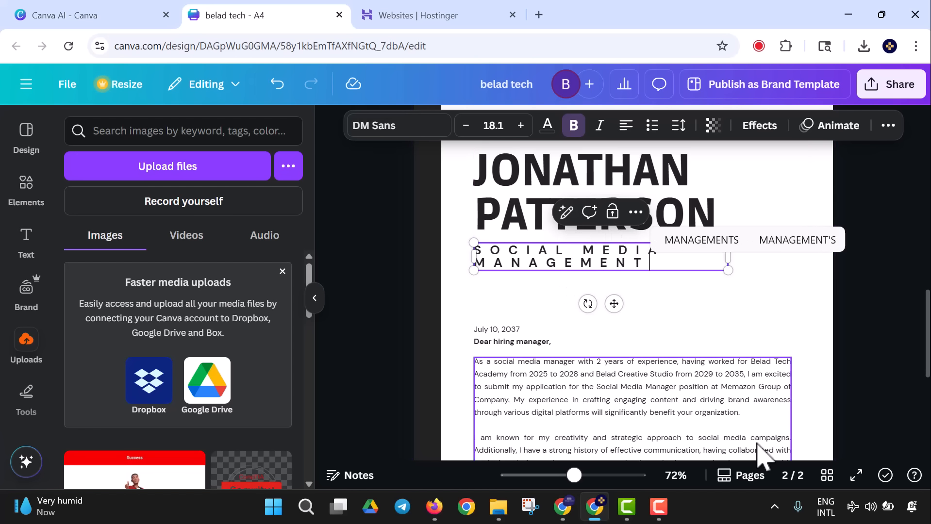
click(830, 335)
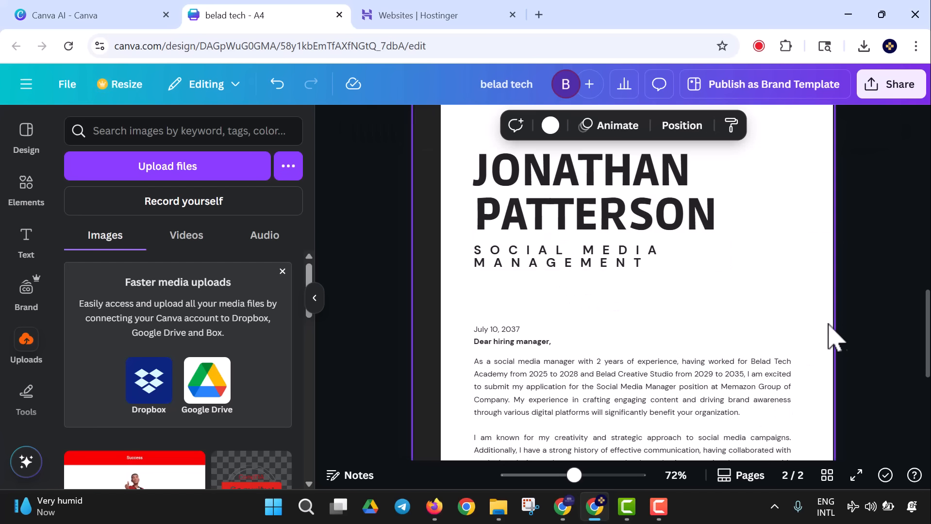
- Replace the large name heading at the start of the cover letter with "BELAD TECH" and deselect it
double_click(493, 164)
text(BE)
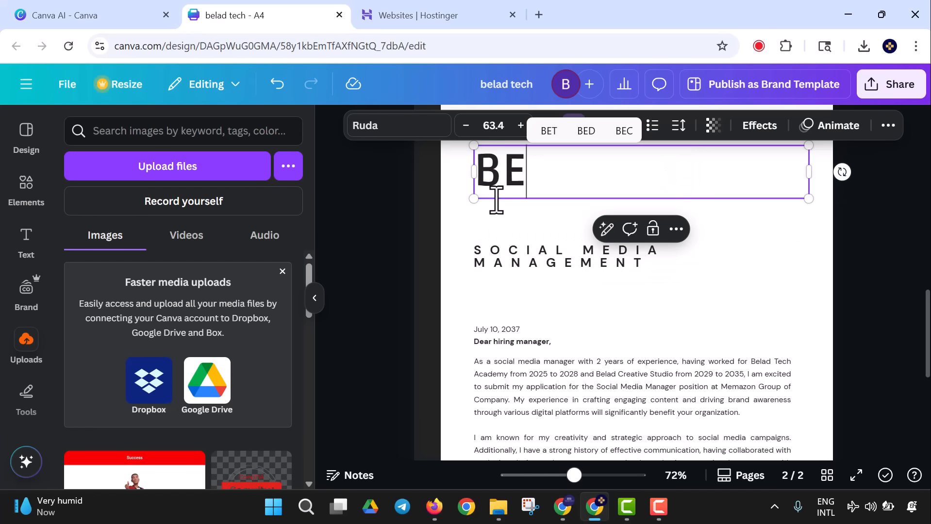
text(LAD )
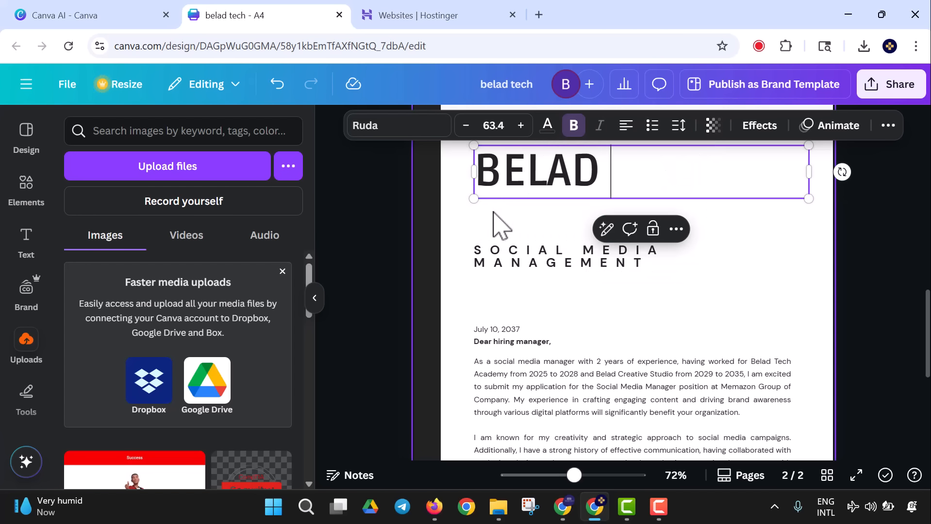
text(TECH)
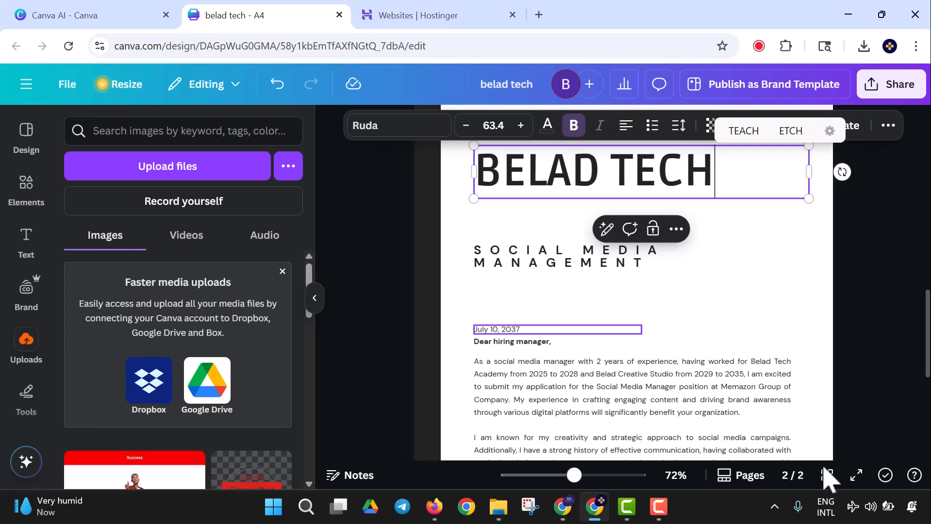
click(908, 437)
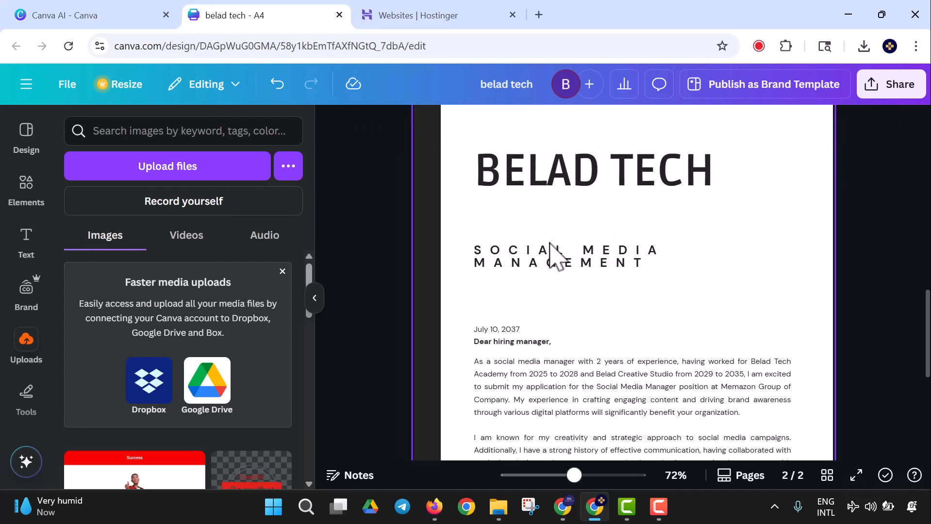
- Move the cover letter's subtitle up directly beneath the "BELAD TECH" heading and compare it with the resume header on page 1
drag(557, 258, 554, 209)
scroll(563, 233, up, 5)
scroll(563, 233, up, 8)
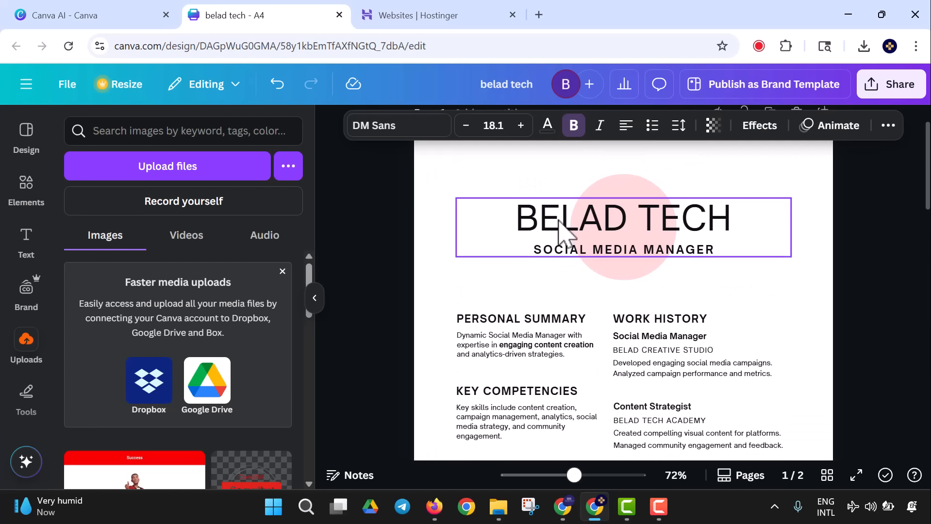
scroll(558, 238, down, 10)
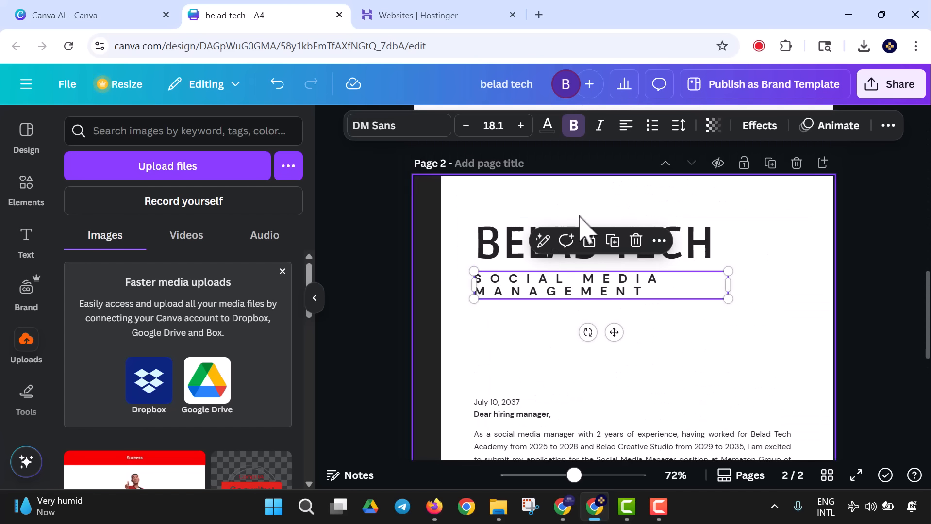
click(662, 295)
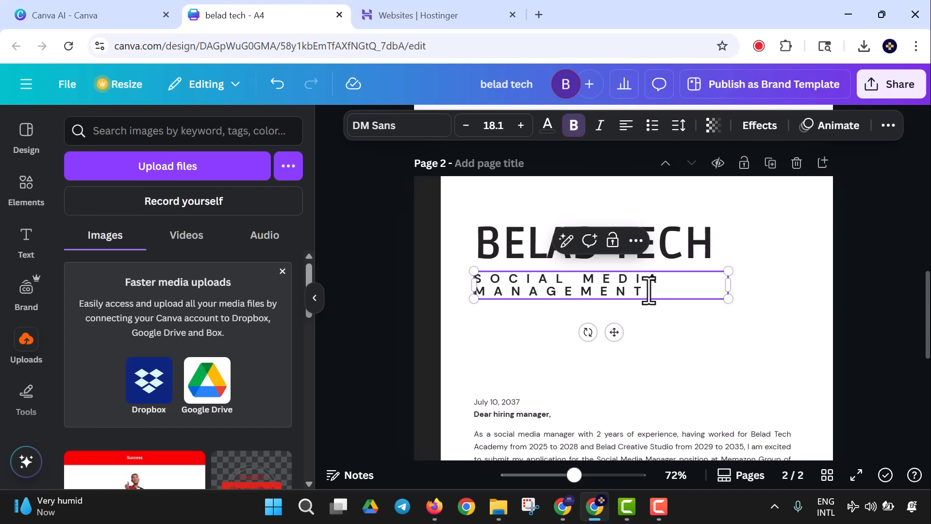
- Select the cover letter's date and greeting together and move them up closer to the subtitle
scroll(517, 280, down, 3)
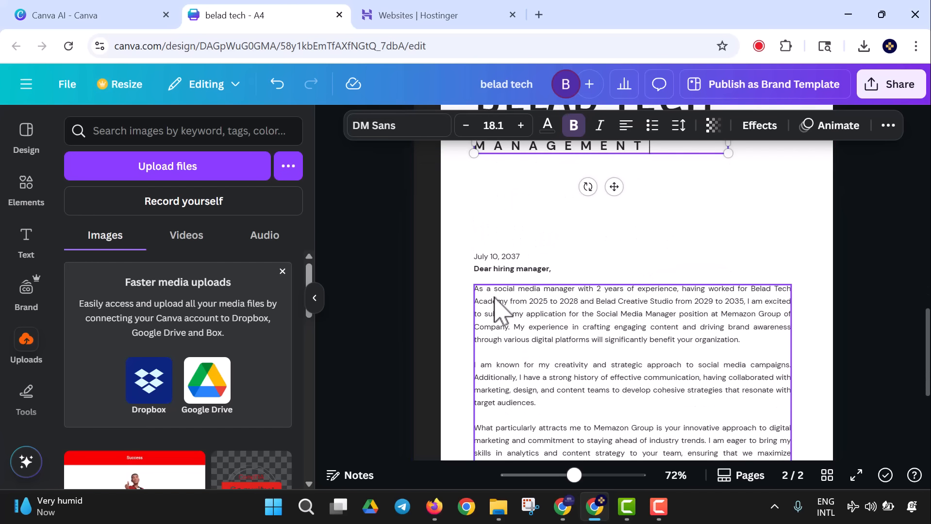
click(499, 270)
click(499, 271)
click(495, 263)
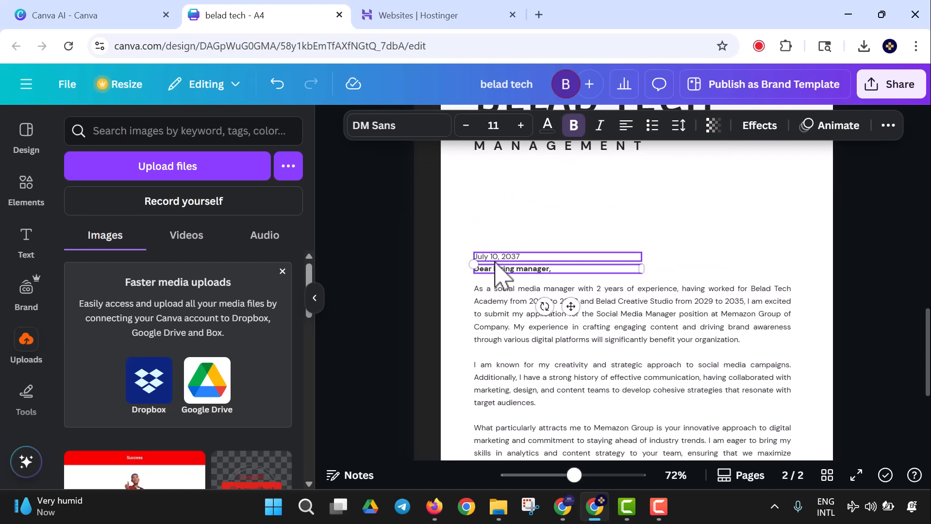
shift+click(492, 259)
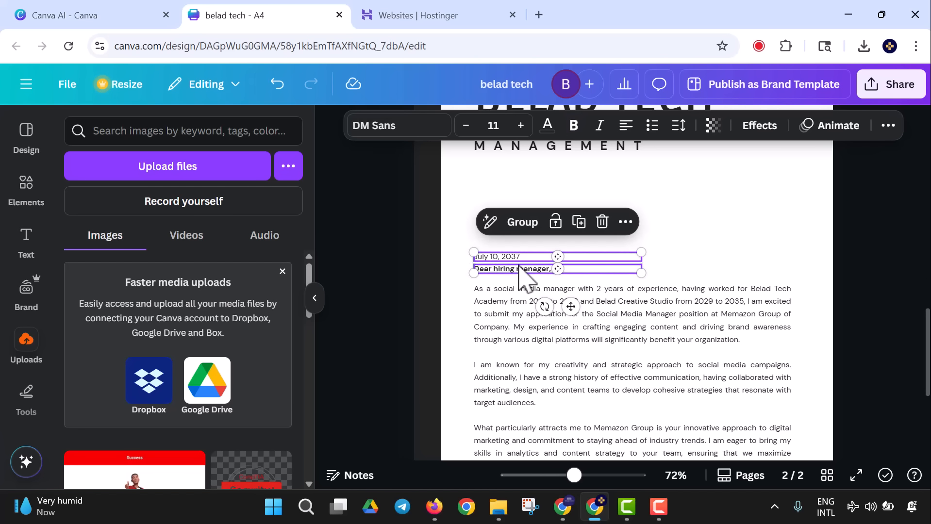
drag(519, 266, 518, 195)
scroll(511, 266, up, 2)
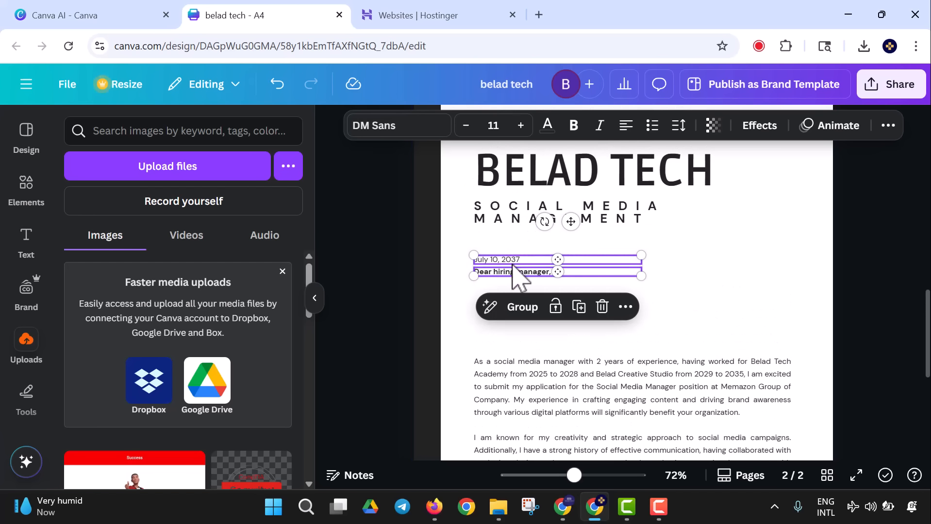
drag(512, 263, 508, 256)
- Move the cover letter's body text up toward the greeting, and shift "Sincerely," and the signature up together beneath it
scroll(507, 291, down, 2)
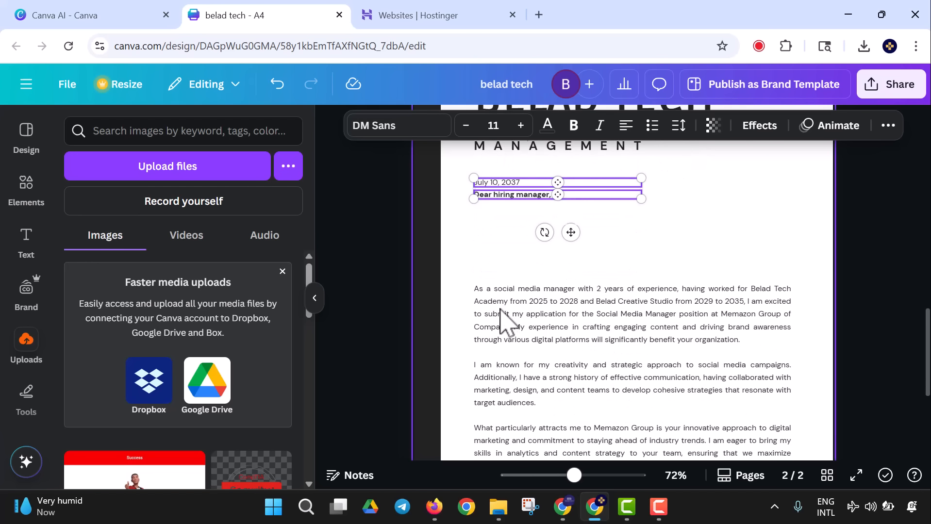
drag(506, 319, 507, 262)
scroll(507, 272, down, 5)
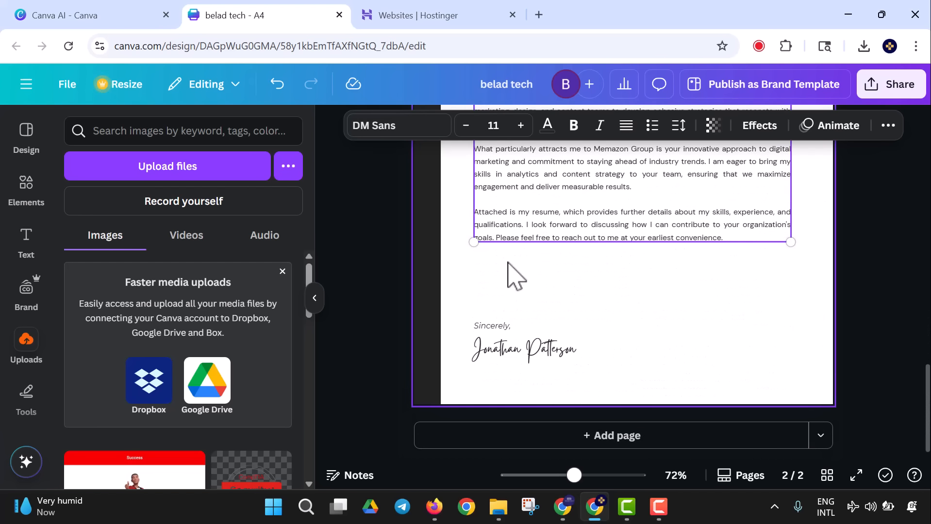
click(502, 330)
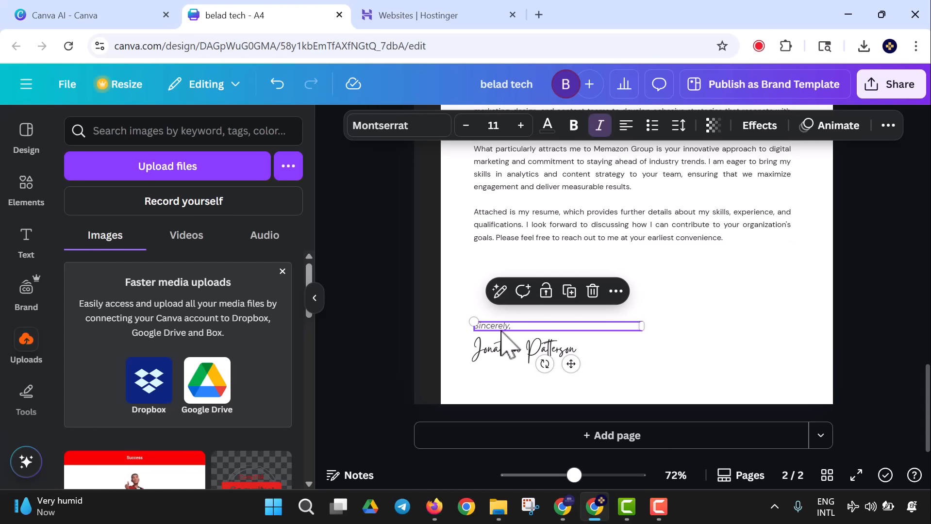
shift+click(502, 342)
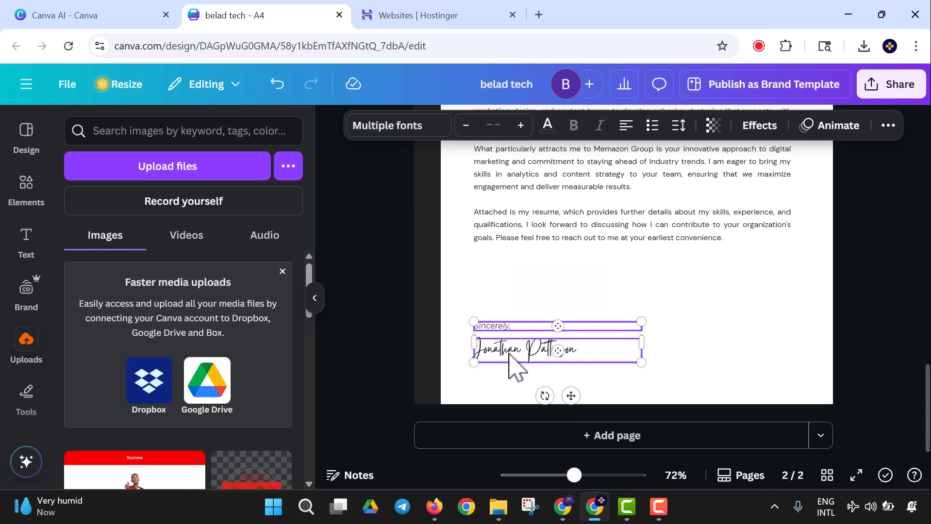
drag(508, 353, 511, 308)
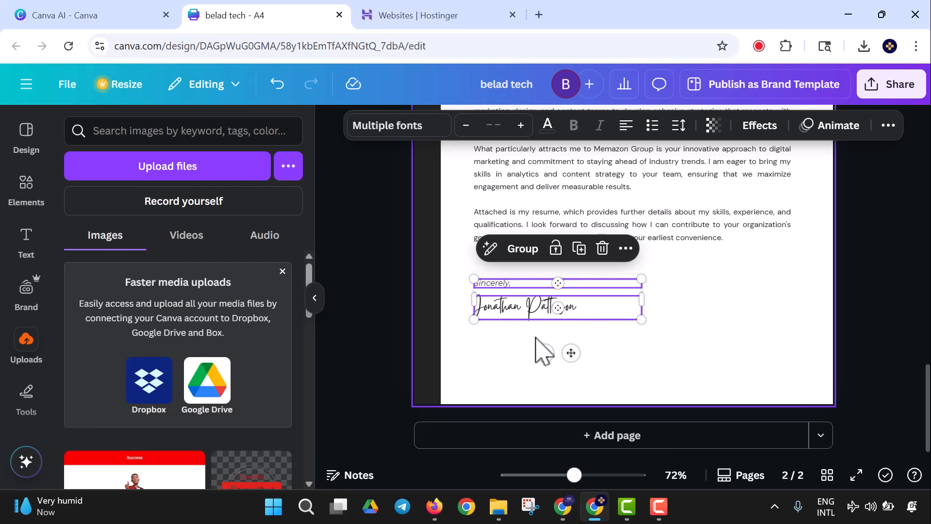
click(546, 313)
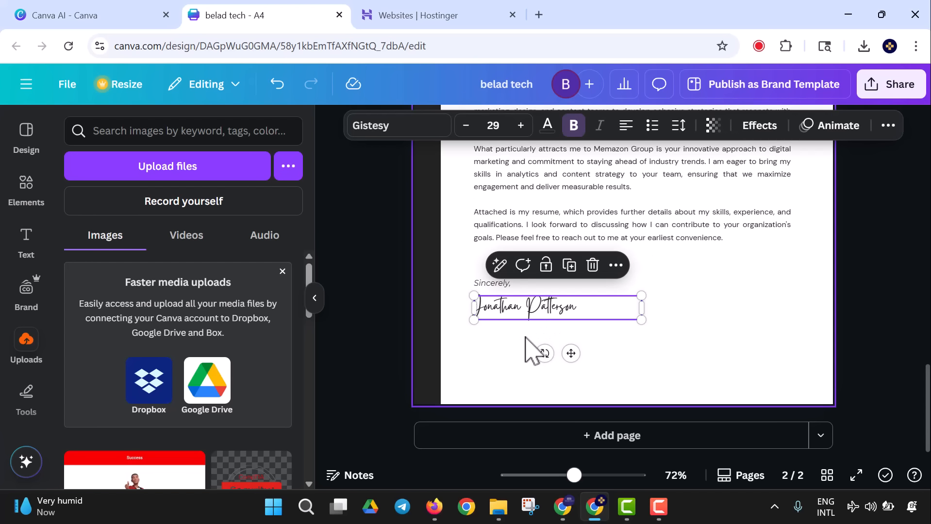
- Download only page 2, the cover letter, as a PDF Standard file
scroll(725, 272, up, 10)
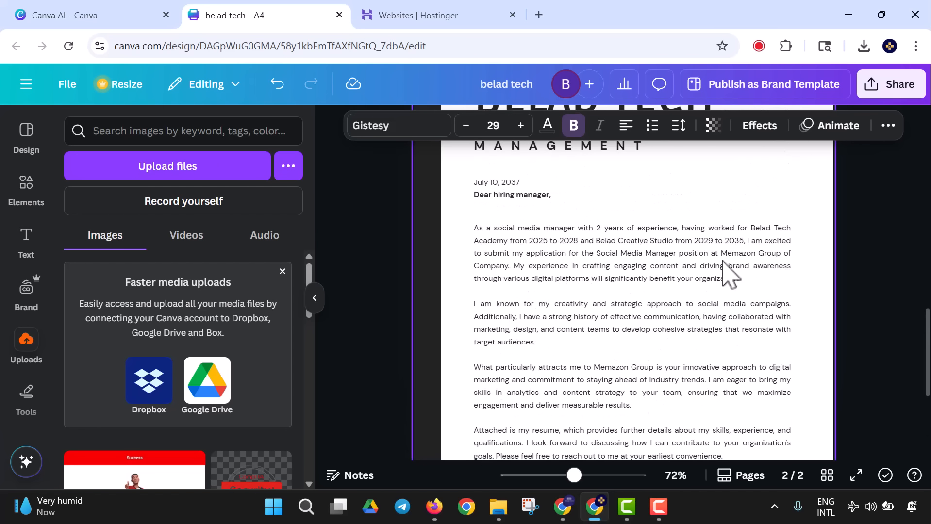
click(892, 85)
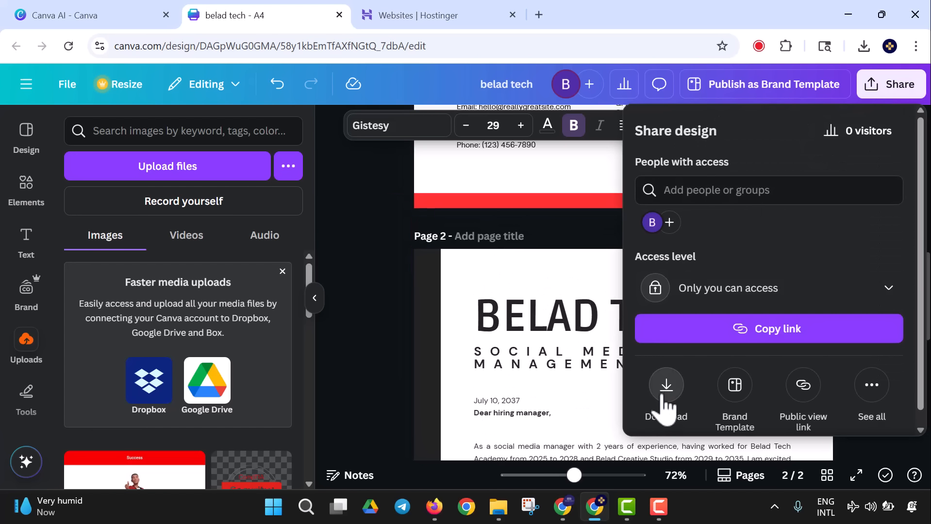
click(666, 388)
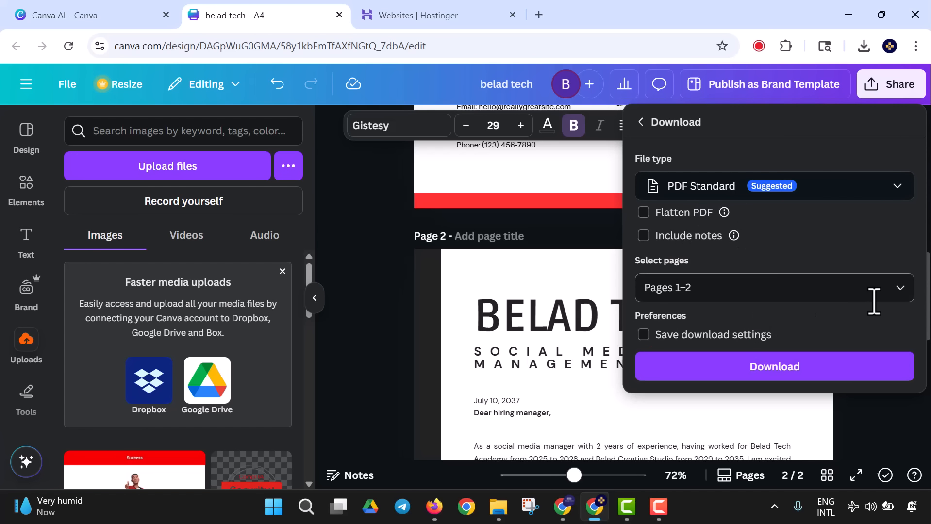
click(898, 291)
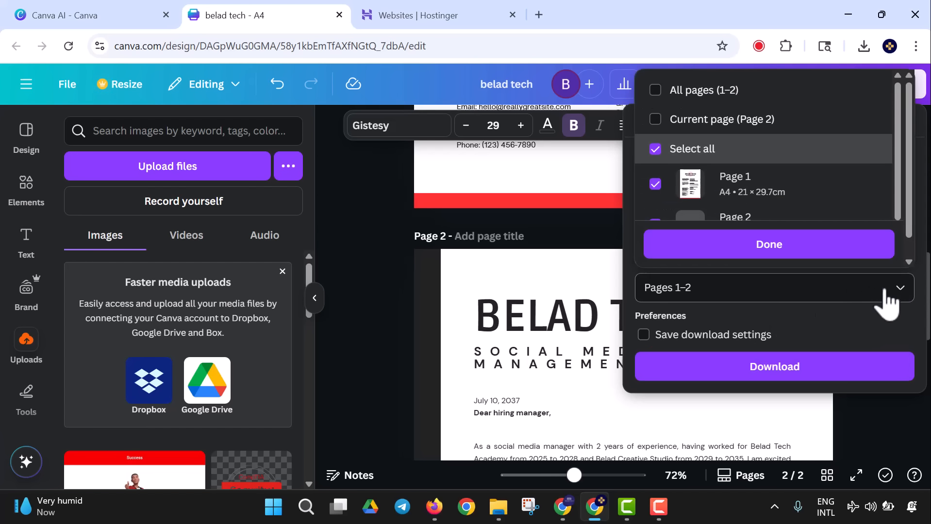
click(655, 116)
click(655, 116)
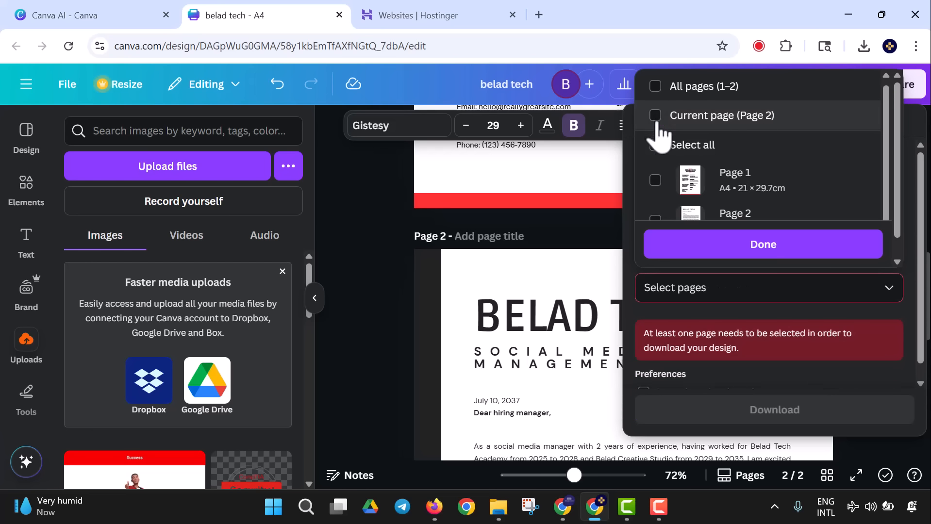
scroll(666, 213, down, 1)
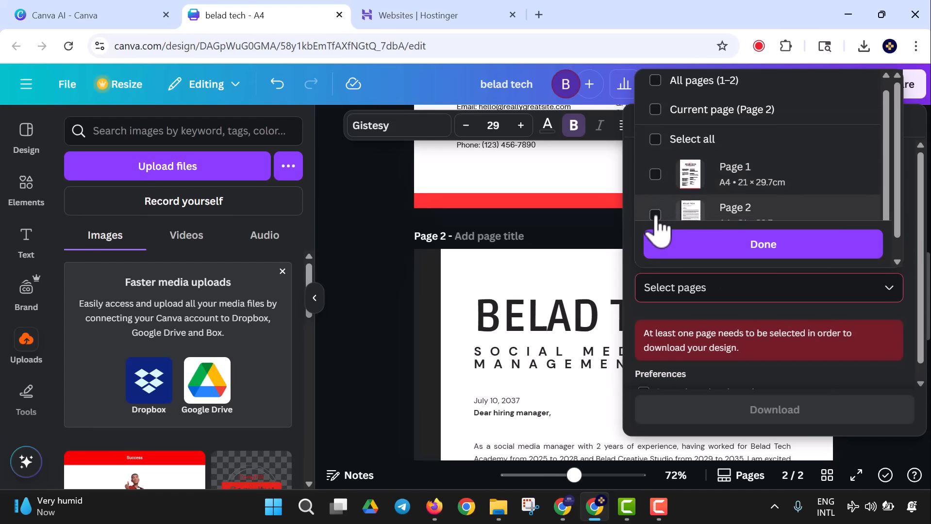
click(655, 215)
click(725, 249)
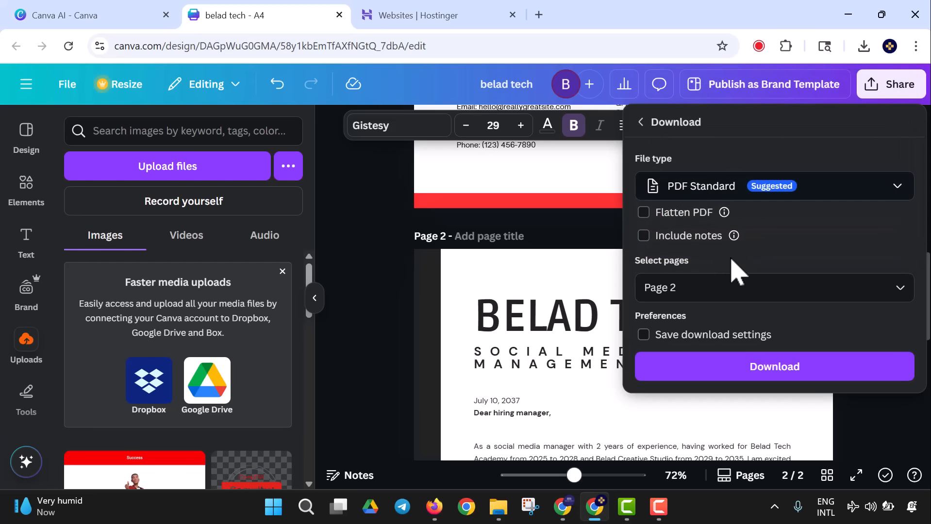
click(736, 378)
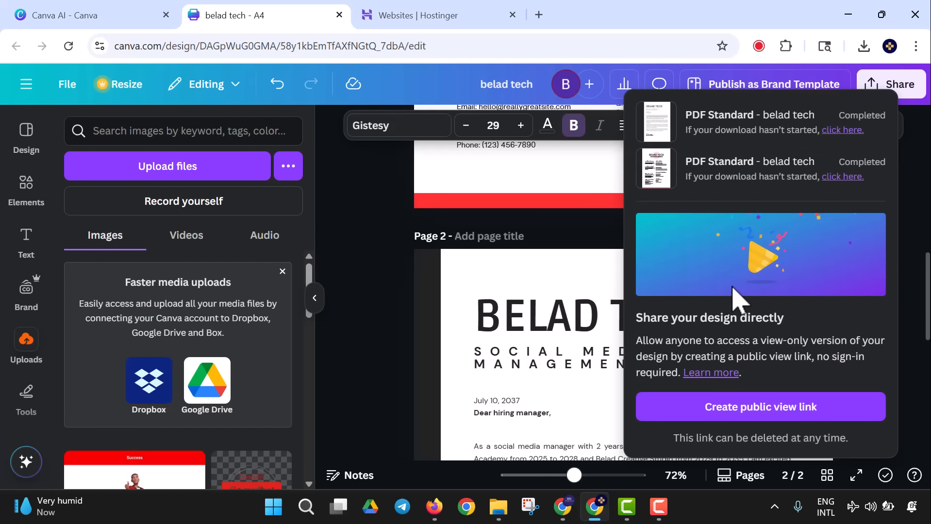
- Switch to File Explorer and rename the downloaded "belad tech (1)" PDF in Downloads as "Cover Letter"
click(500, 508)
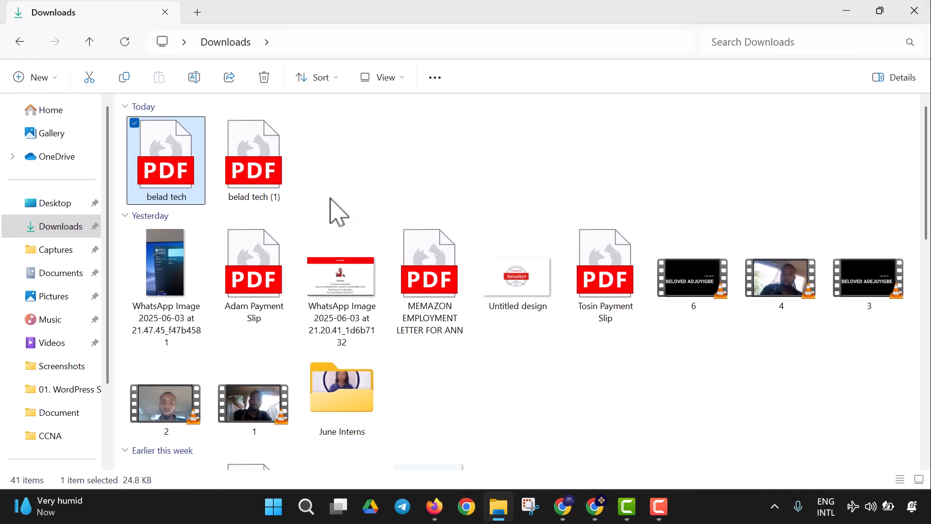
click(280, 164)
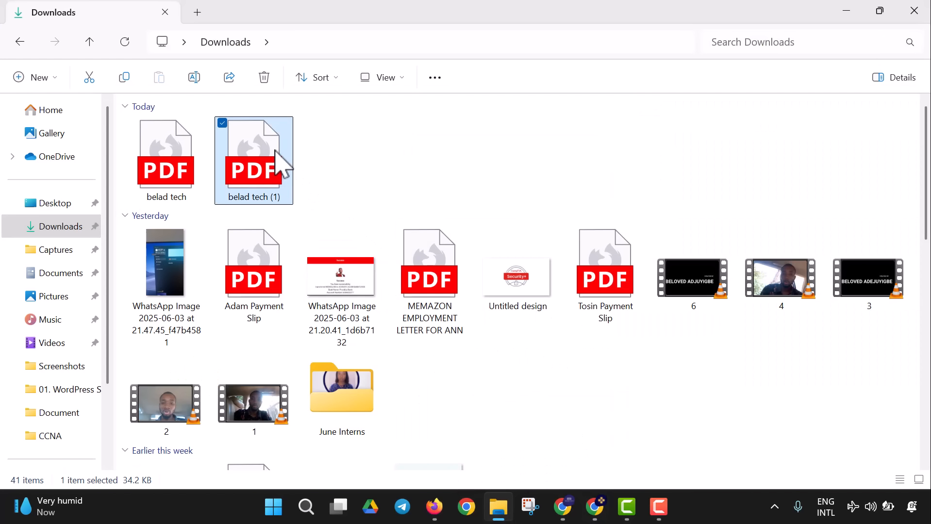
right_click(280, 164)
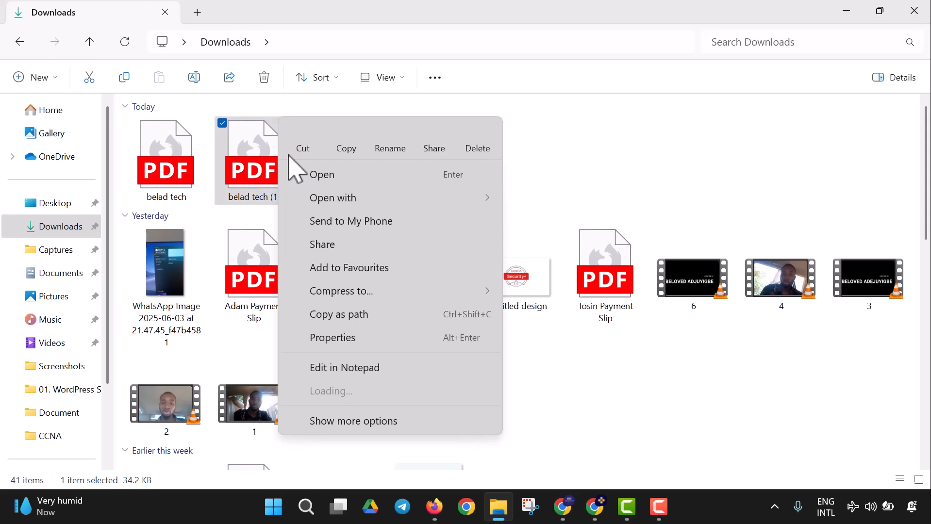
click(384, 150)
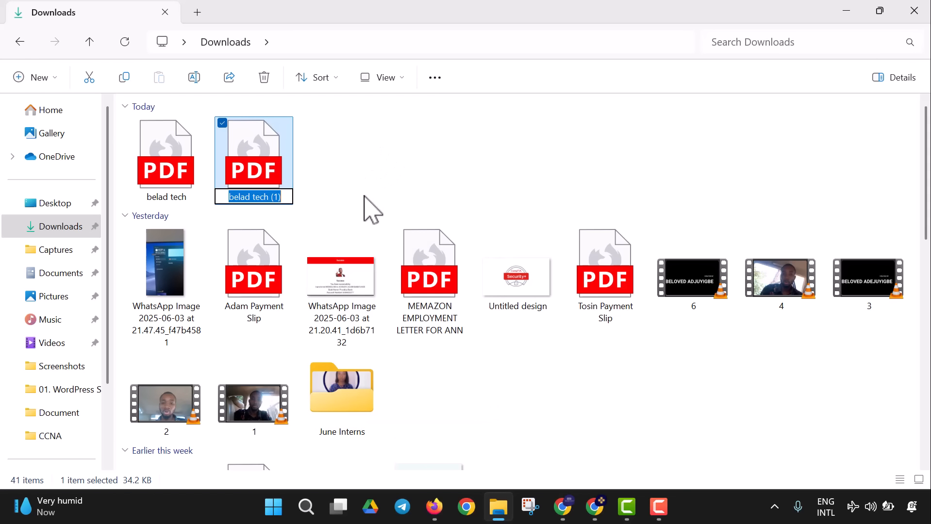
text(Co)
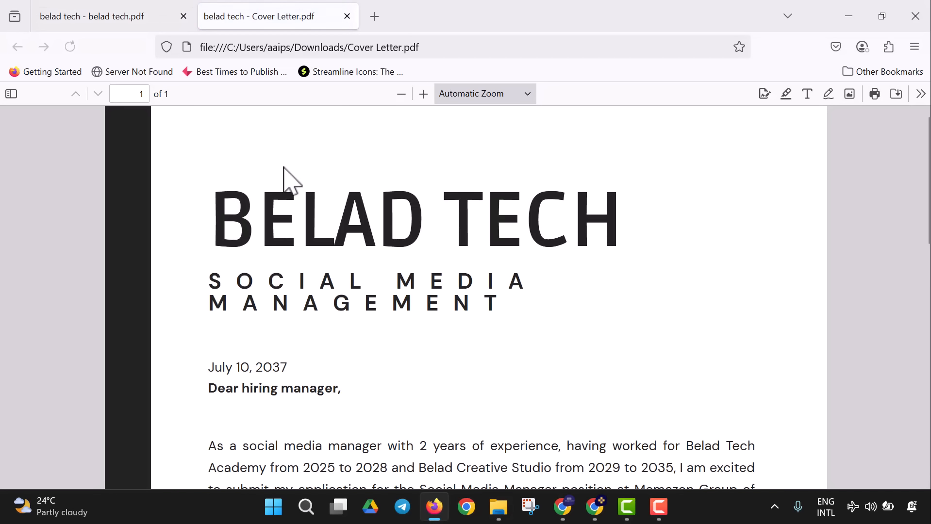
- Read through the Cover Letter PDF in Firefox and close both it and the resume PDF
scroll(296, 175, down, 5)
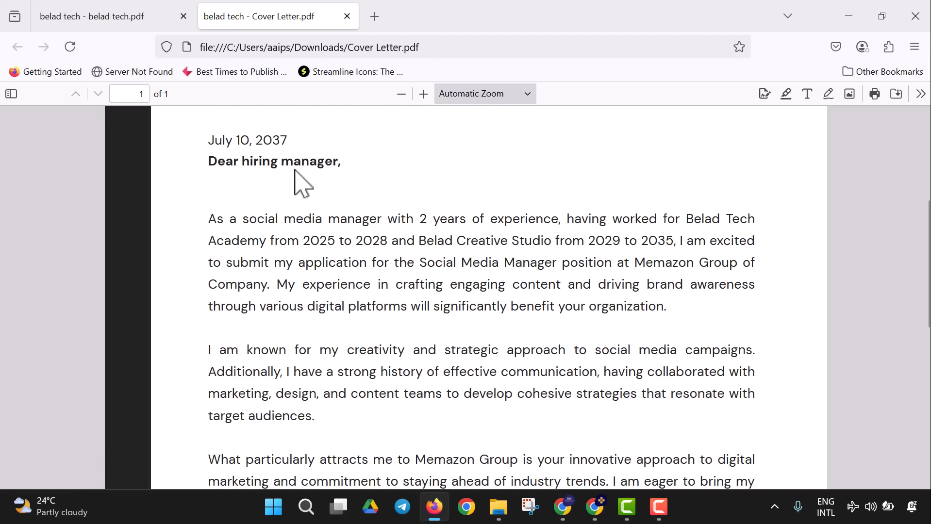
scroll(296, 172, down, 9)
scroll(304, 182, up, 6)
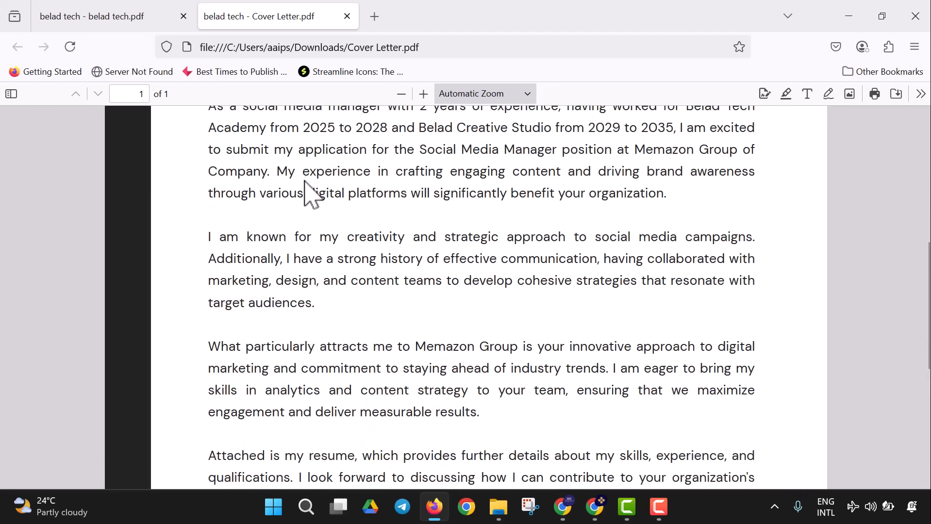
scroll(305, 183, up, 3)
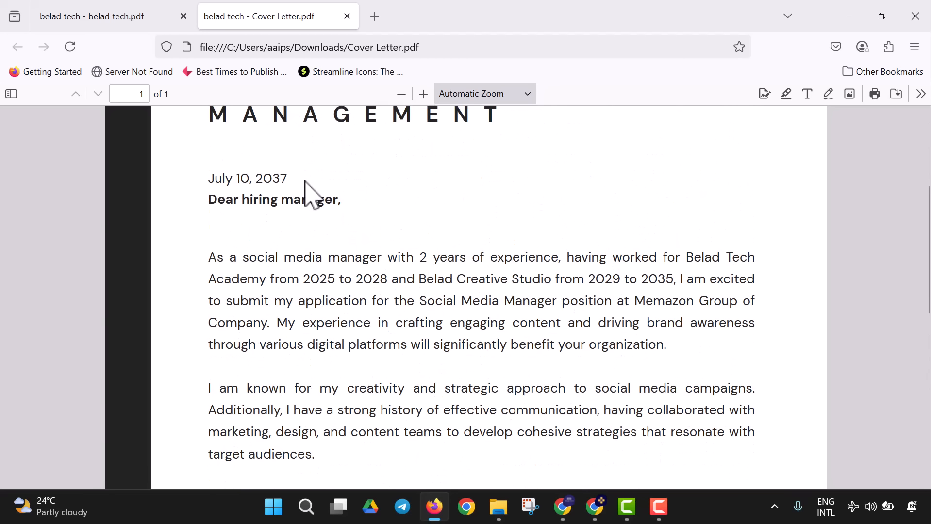
click(348, 17)
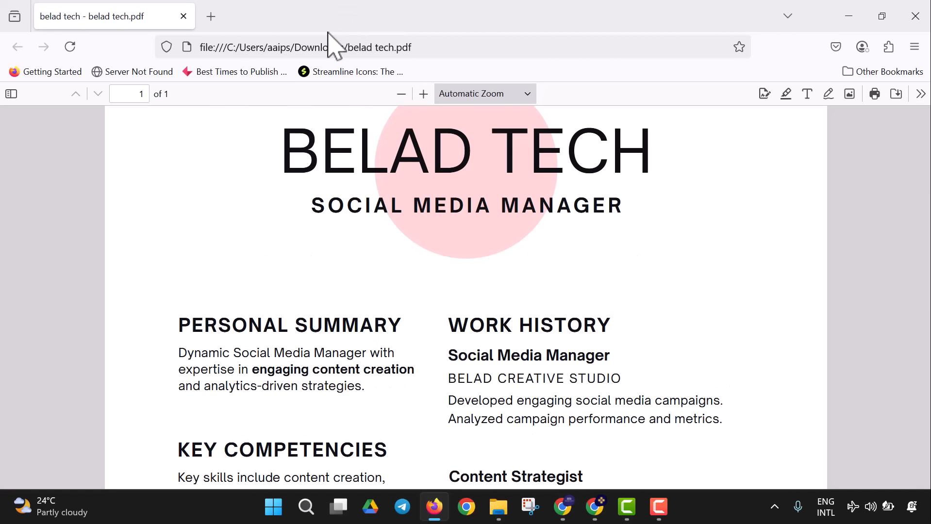
click(183, 16)
- Return to the Canva design and recolor the dark vertical strip along the cover letter's edge with the red from the document colors
click(597, 502)
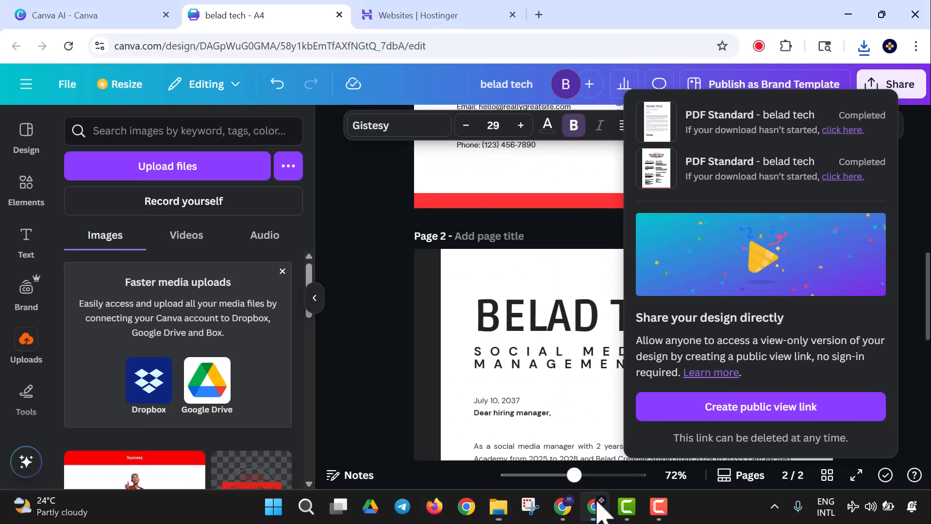
click(368, 371)
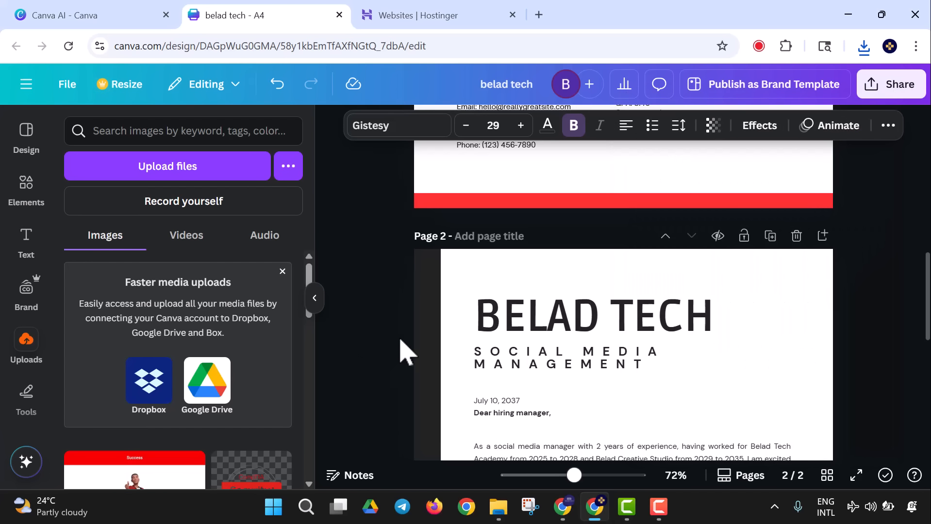
scroll(402, 237, up, 3)
scroll(403, 241, up, 5)
scroll(410, 257, down, 9)
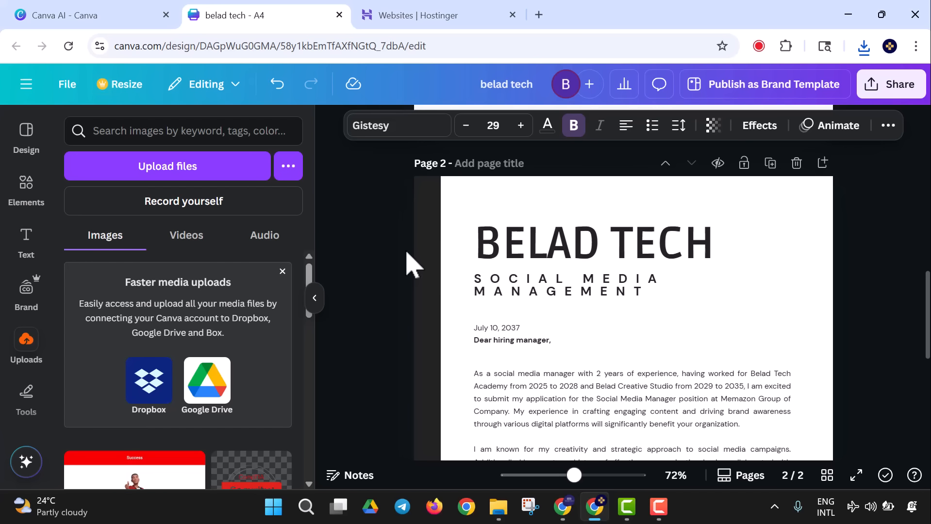
click(426, 289)
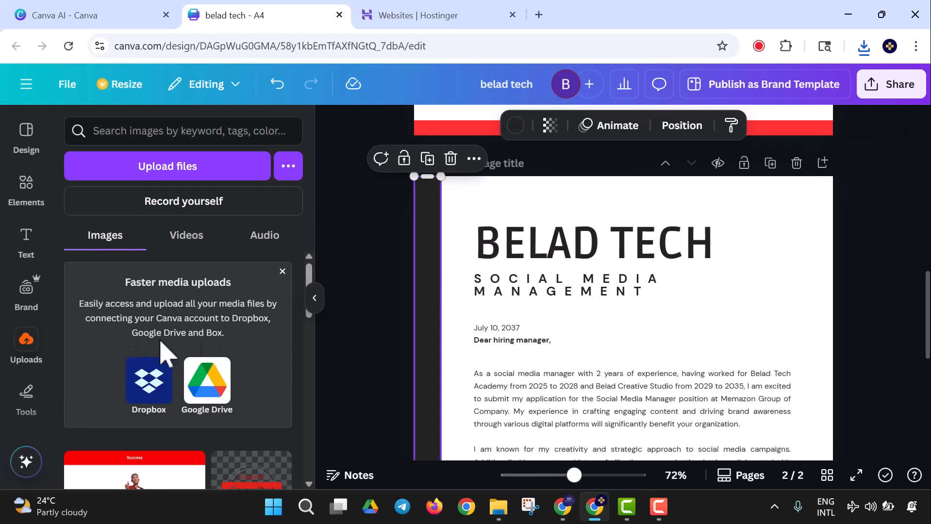
click(516, 126)
click(197, 237)
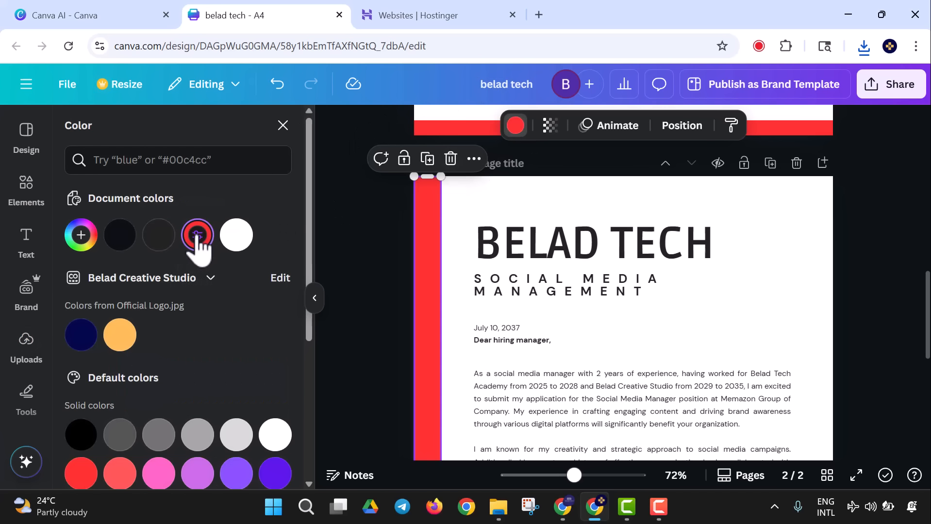
scroll(394, 233, up, 3)
scroll(466, 349, down, 10)
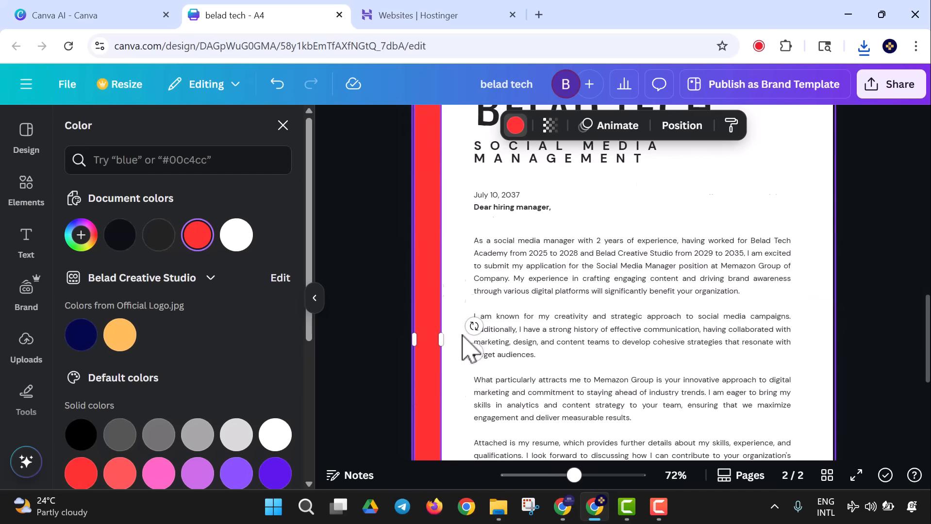